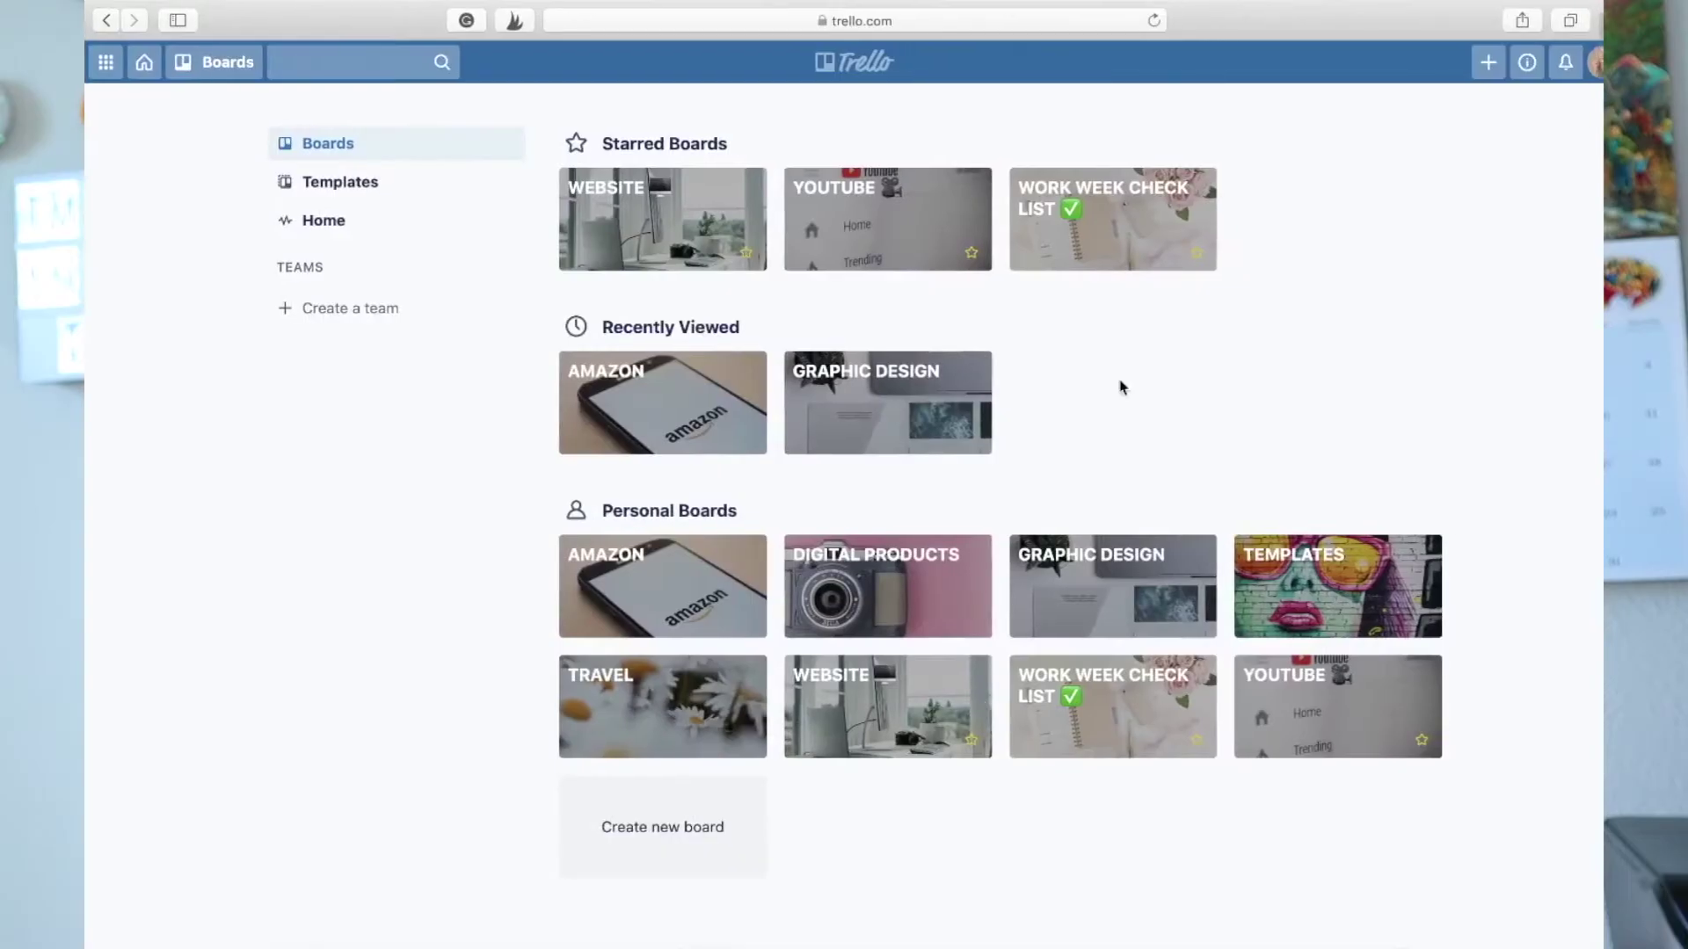
# On the WEBSITE board, move the Facebook page cover card toward COMPLETE, then return it under WRITE.
pyautogui.click(677, 227)
pyautogui.hscroll(5, 795, 446)
pyautogui.moveTo(827, 422); pyautogui.dragTo(870, 404)
pyautogui.moveTo(581, 492)
pyautogui.mouseDown()
pyautogui.moveTo(1546, 181)
pyautogui.moveTo(618, 559)
pyautogui.moveTo(571, 475)
pyautogui.moveTo(580, 496)
pyautogui.mouseUp()
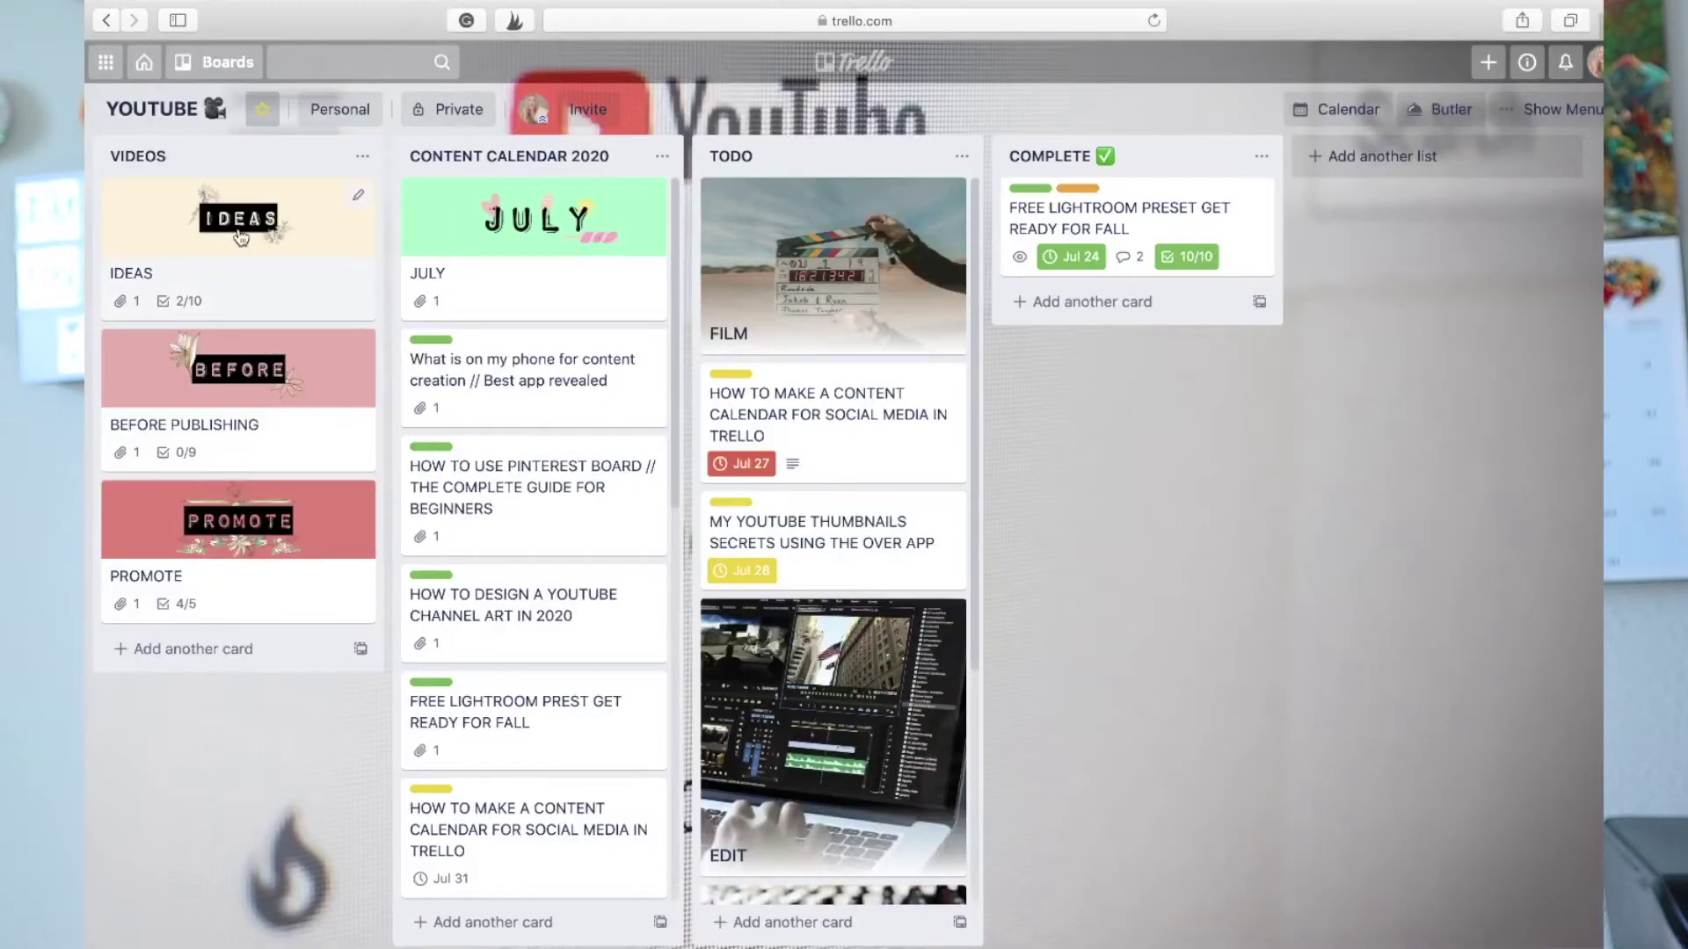
# Look over the IDEAS card's details, then return to the all-boards overview.
pyautogui.click(240, 237)
pyautogui.scroll(-10, 821, 576)
pyautogui.scroll(10, 821, 577)
pyautogui.click(1229, 113)
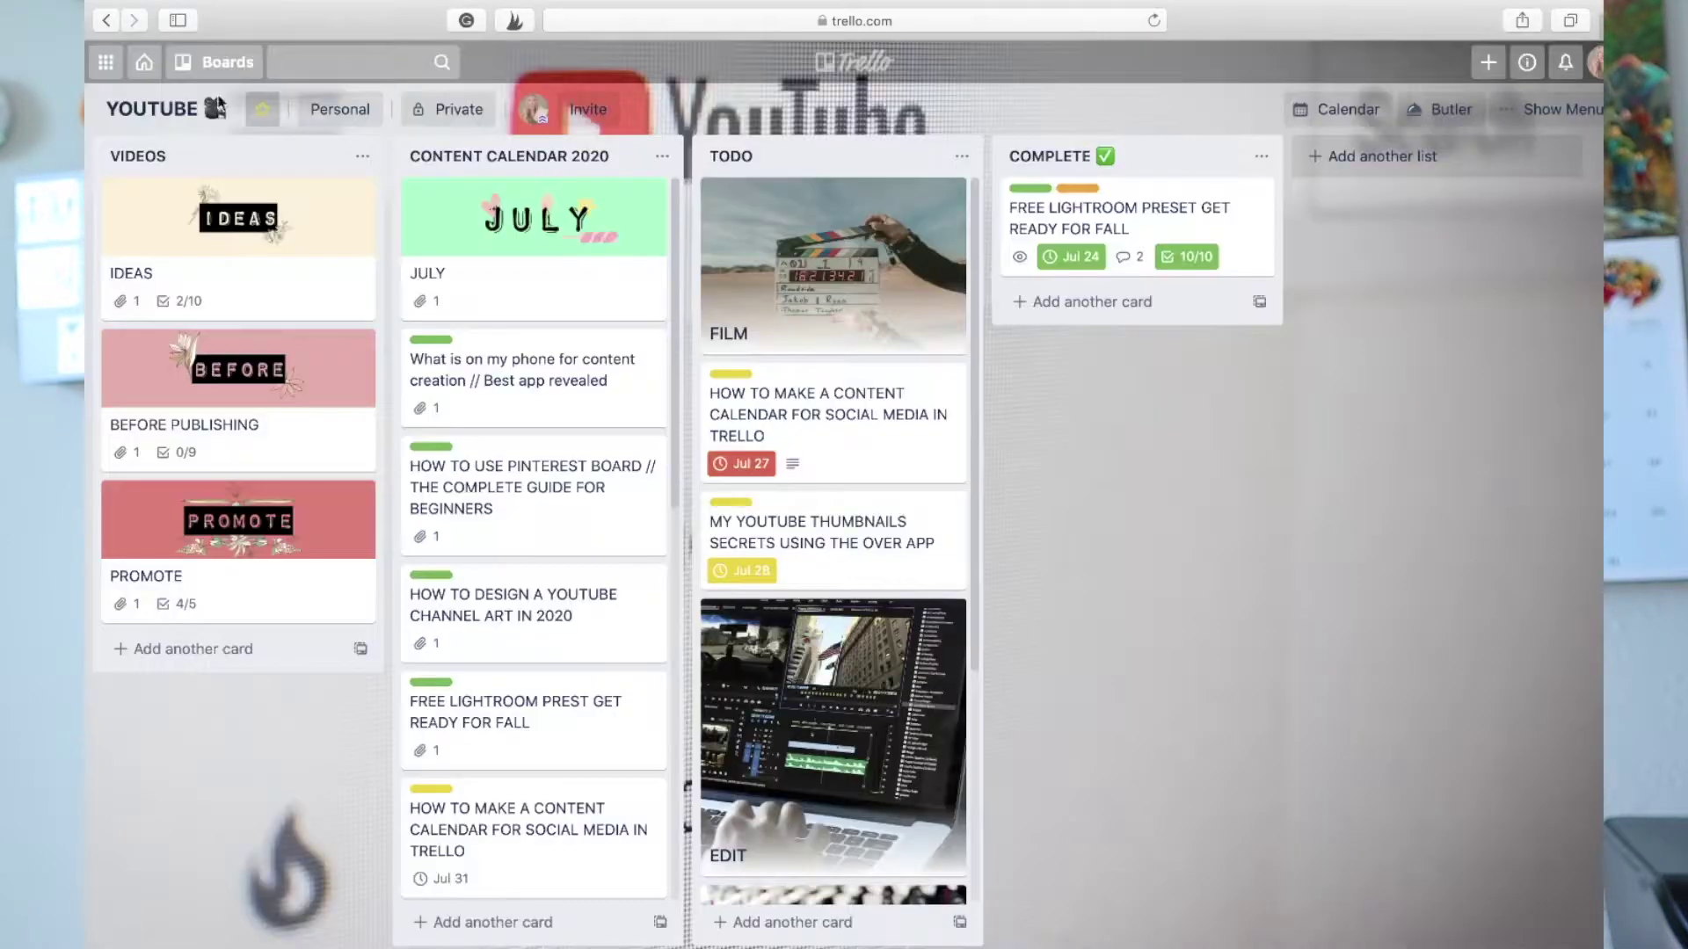
pyautogui.click(144, 62)
# On WORK WEEK CHECK LIST's Monday YOUTUBE card, tick Film the video, shoot thumbnail and hard drive transfer.
pyautogui.click(1112, 224)
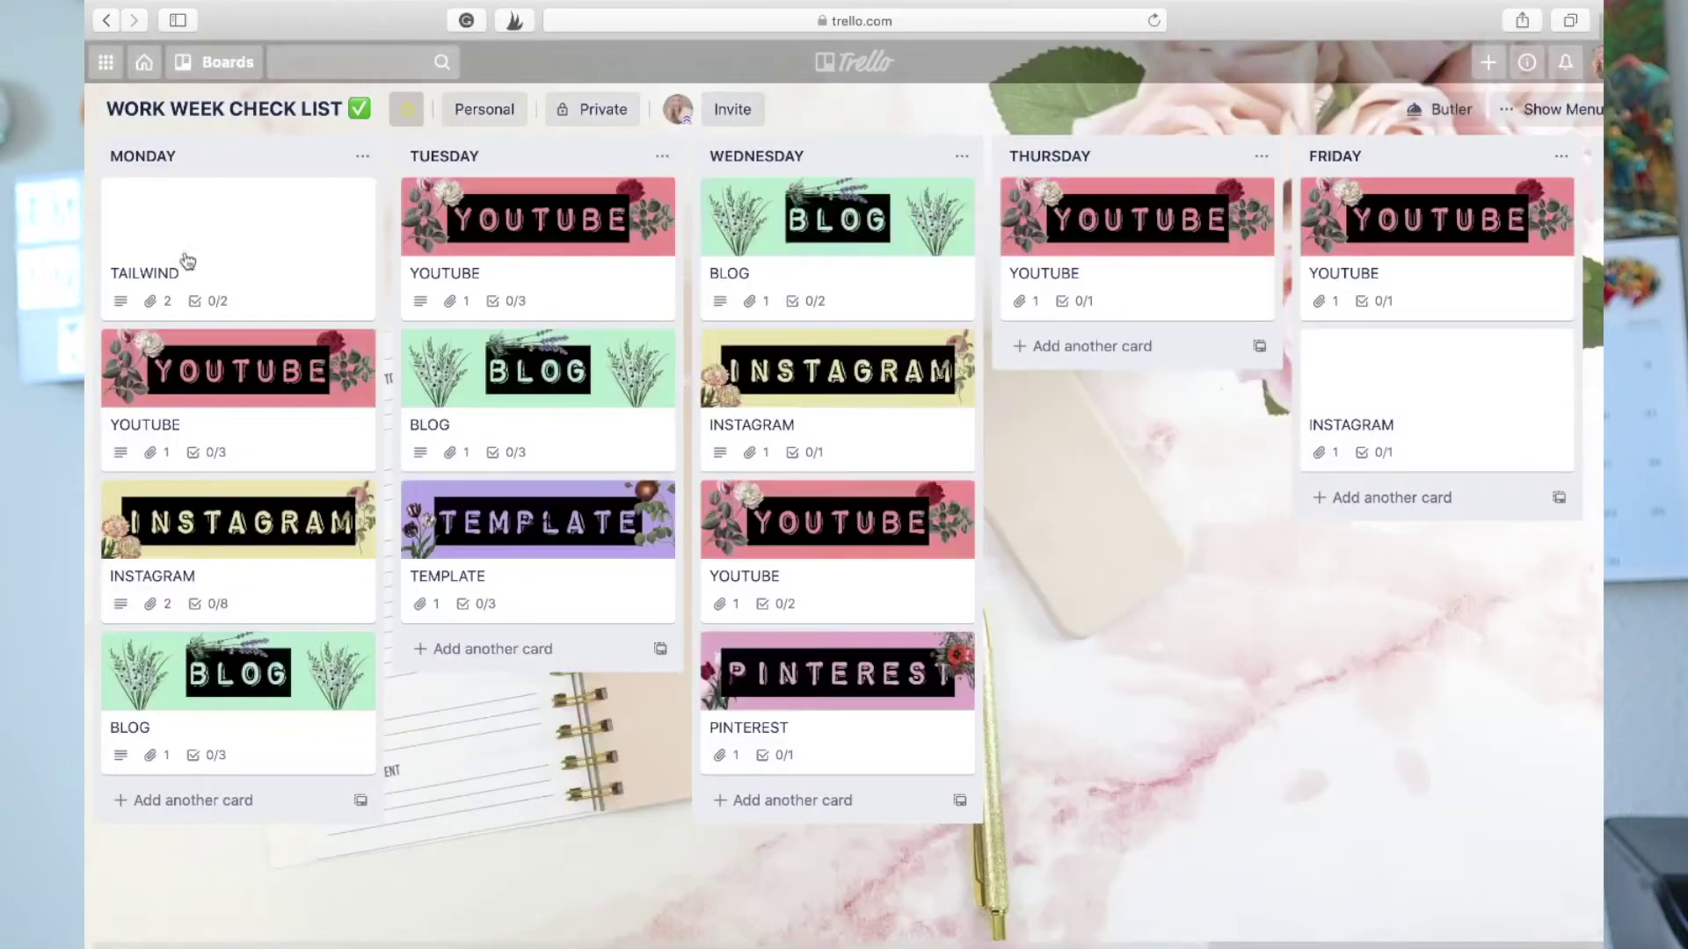
pyautogui.click(369, 440)
pyautogui.scroll(-2, 538, 636)
pyautogui.click(468, 637)
pyautogui.click(469, 675)
pyautogui.click(468, 715)
pyautogui.scroll(2, 1011, 352)
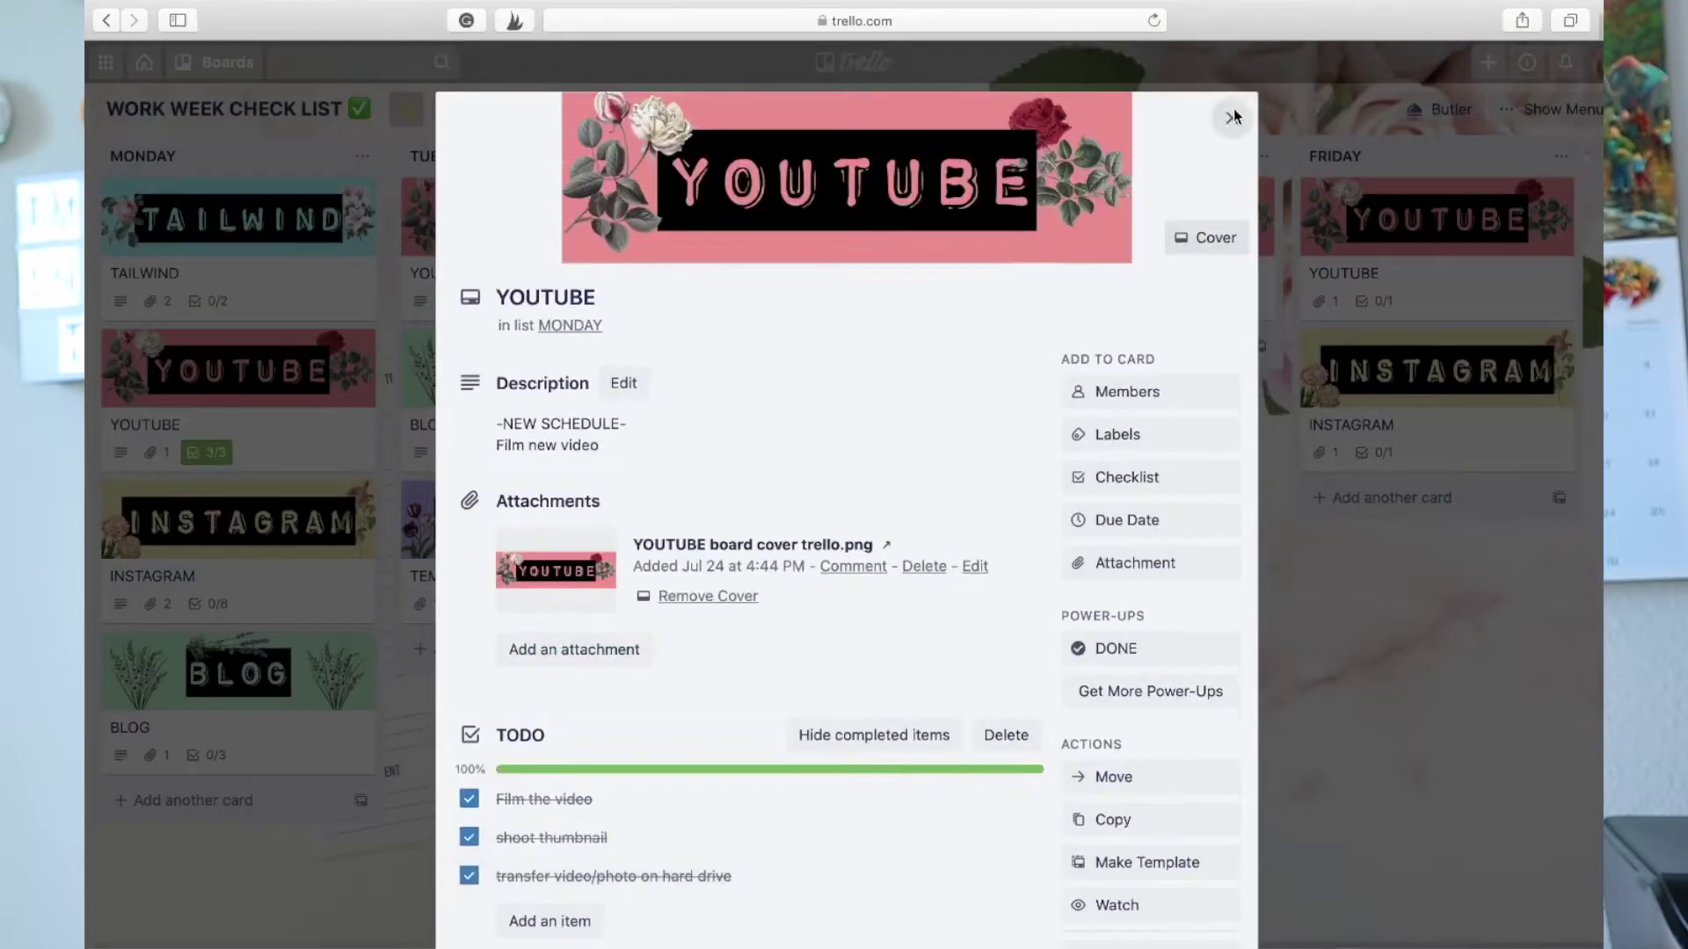
pyautogui.click(1231, 119)
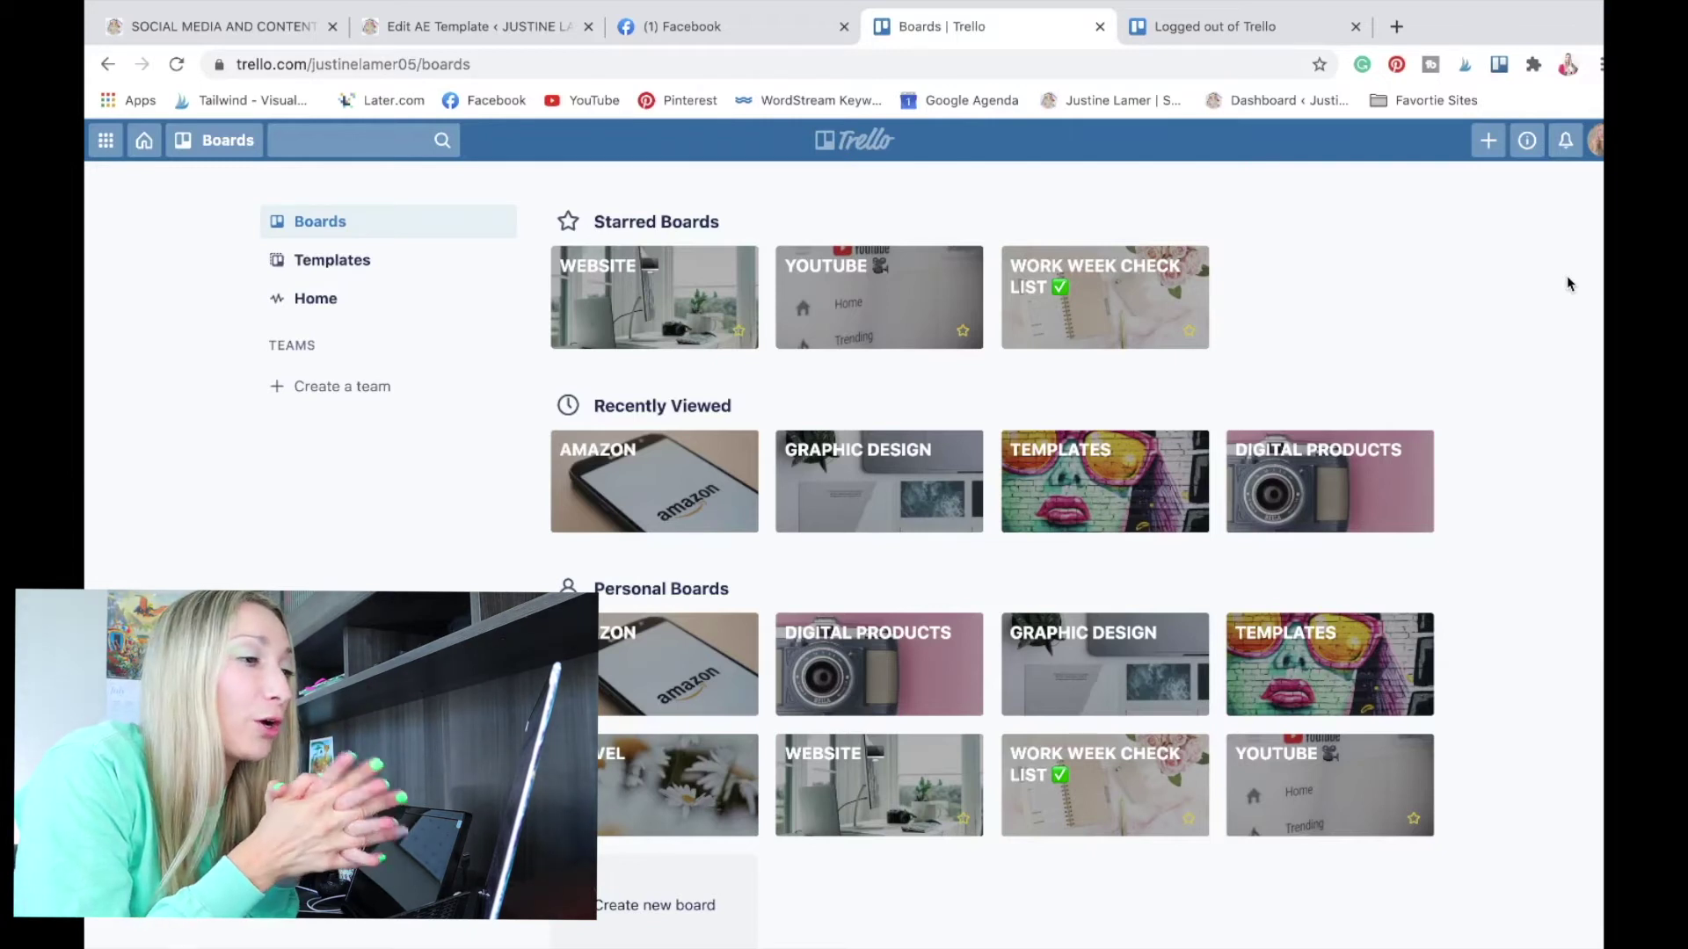
pyautogui.click(744, 261)
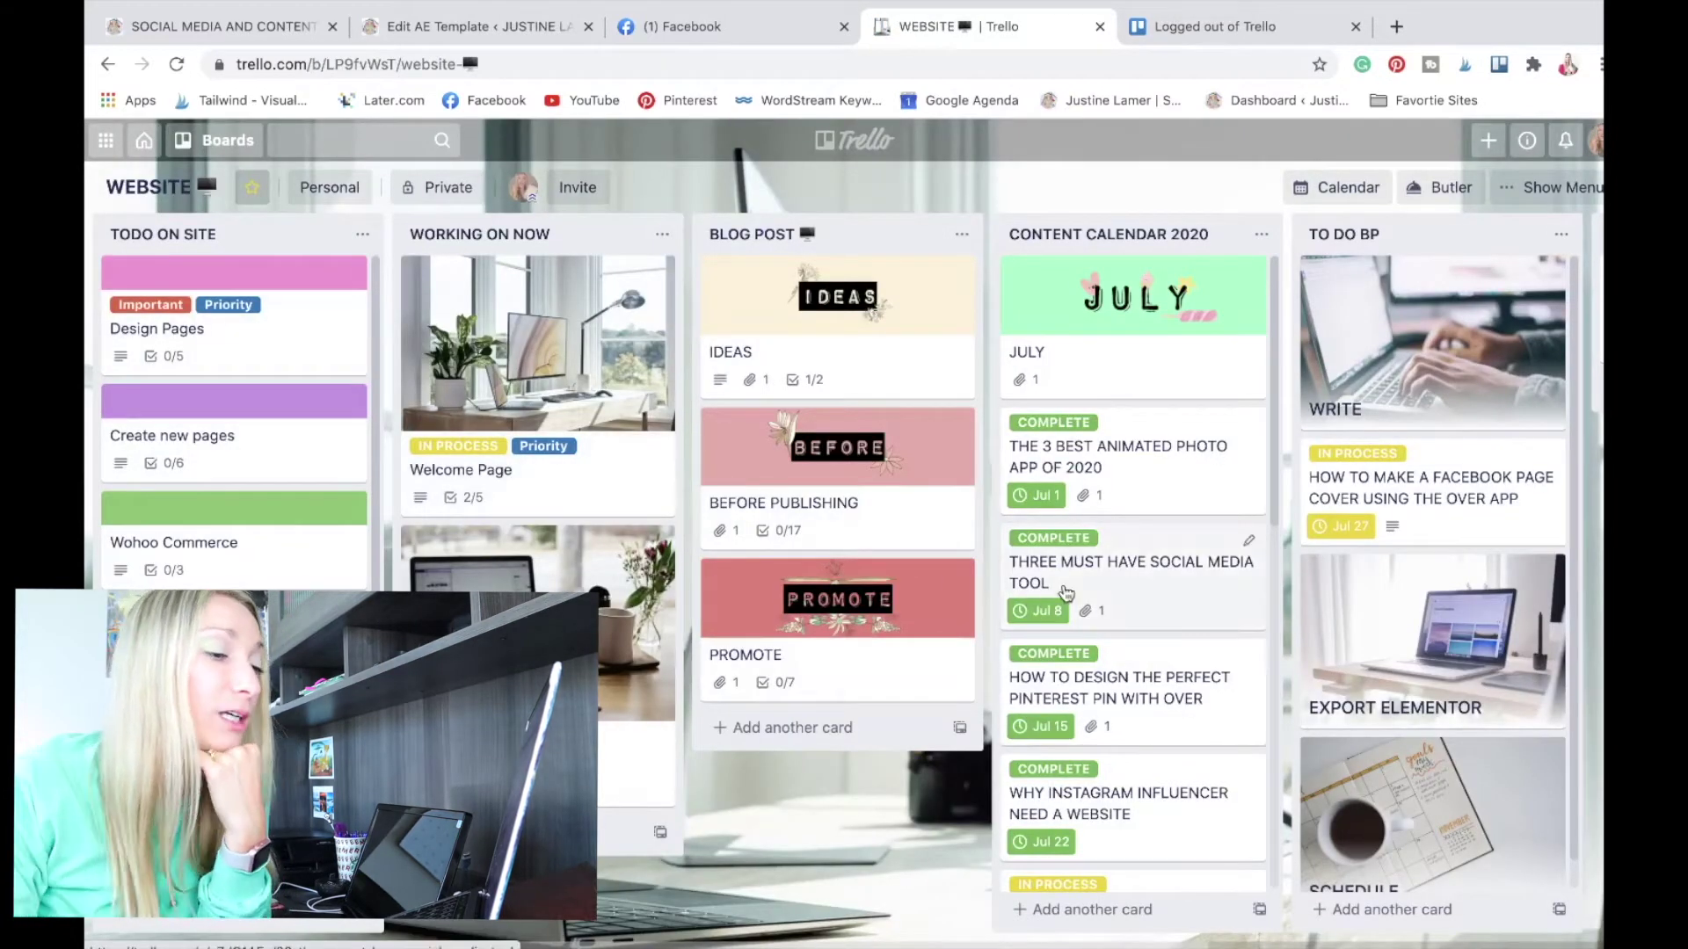
pyautogui.hscroll(5, 1066, 592)
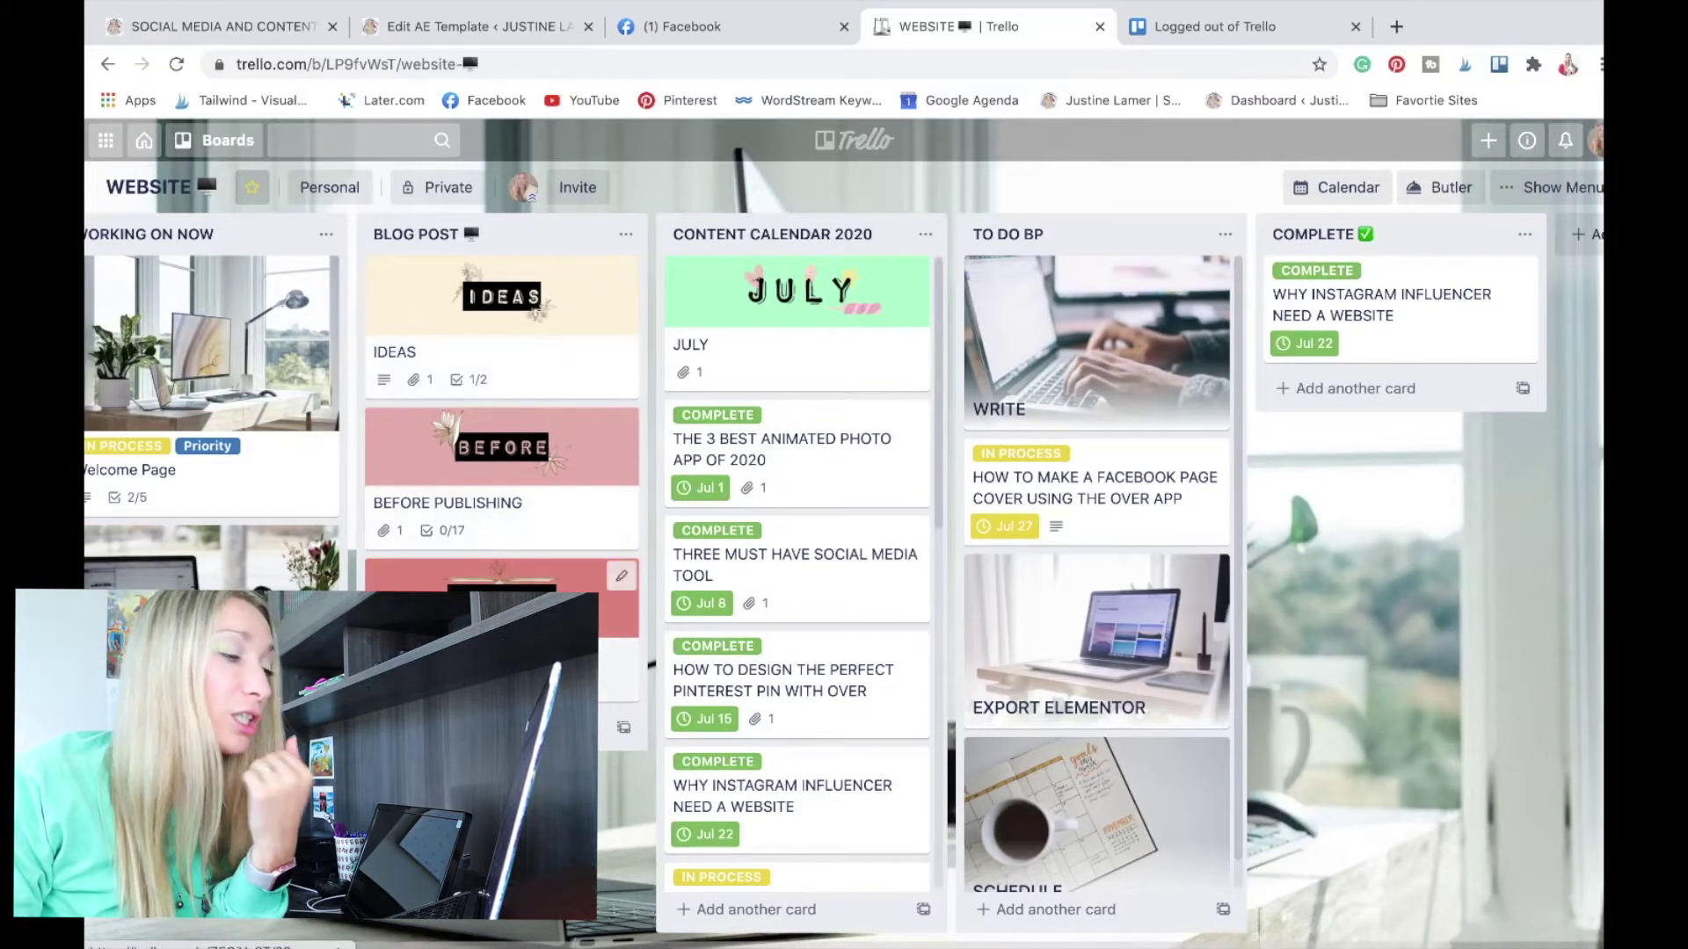
pyautogui.hscroll(2, 772, 659)
pyautogui.scroll(-10, 772, 659)
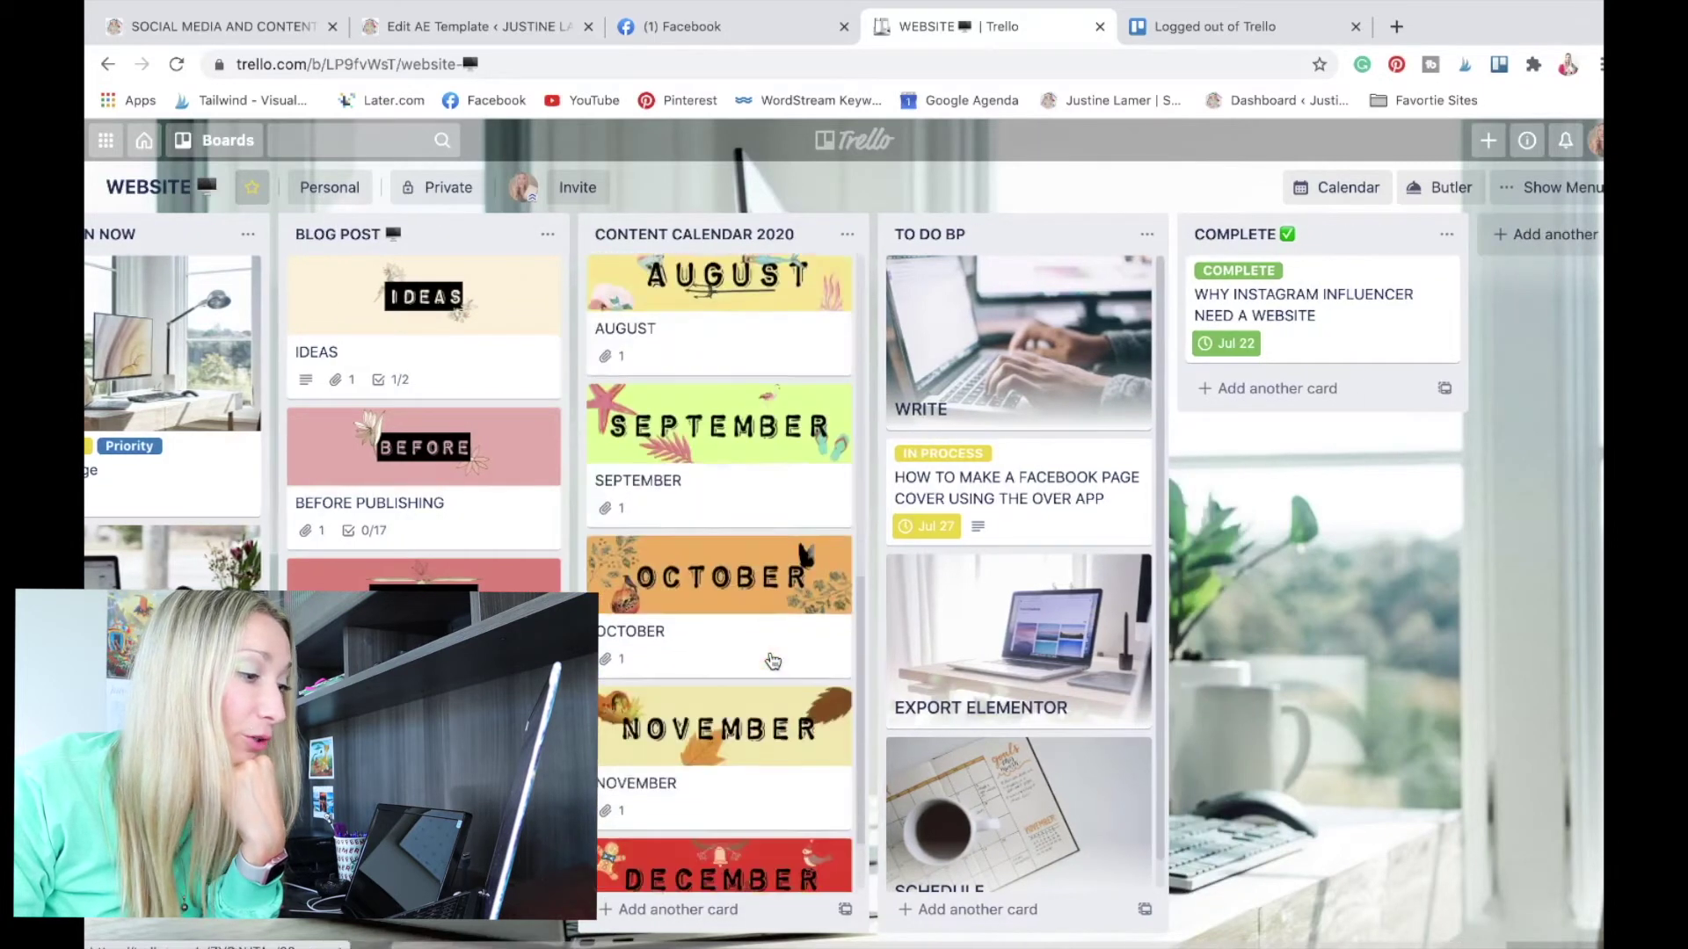
pyautogui.scroll(12, 690, 290)
pyautogui.scroll(-10, 703, 859)
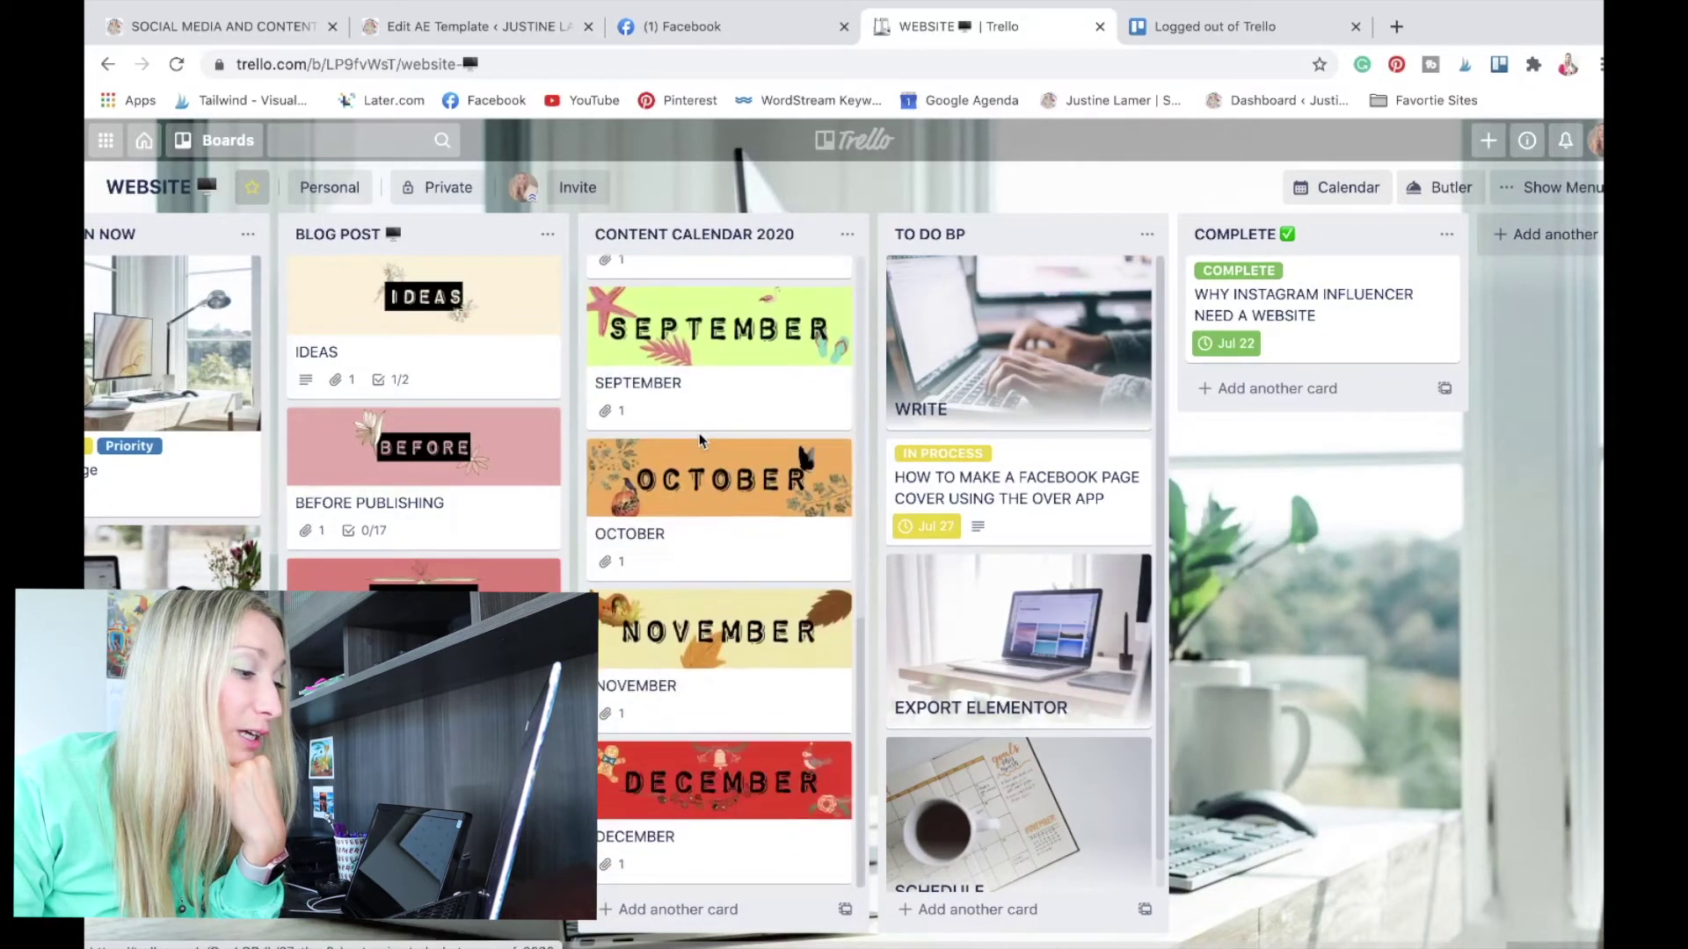
pyautogui.scroll(10, 713, 881)
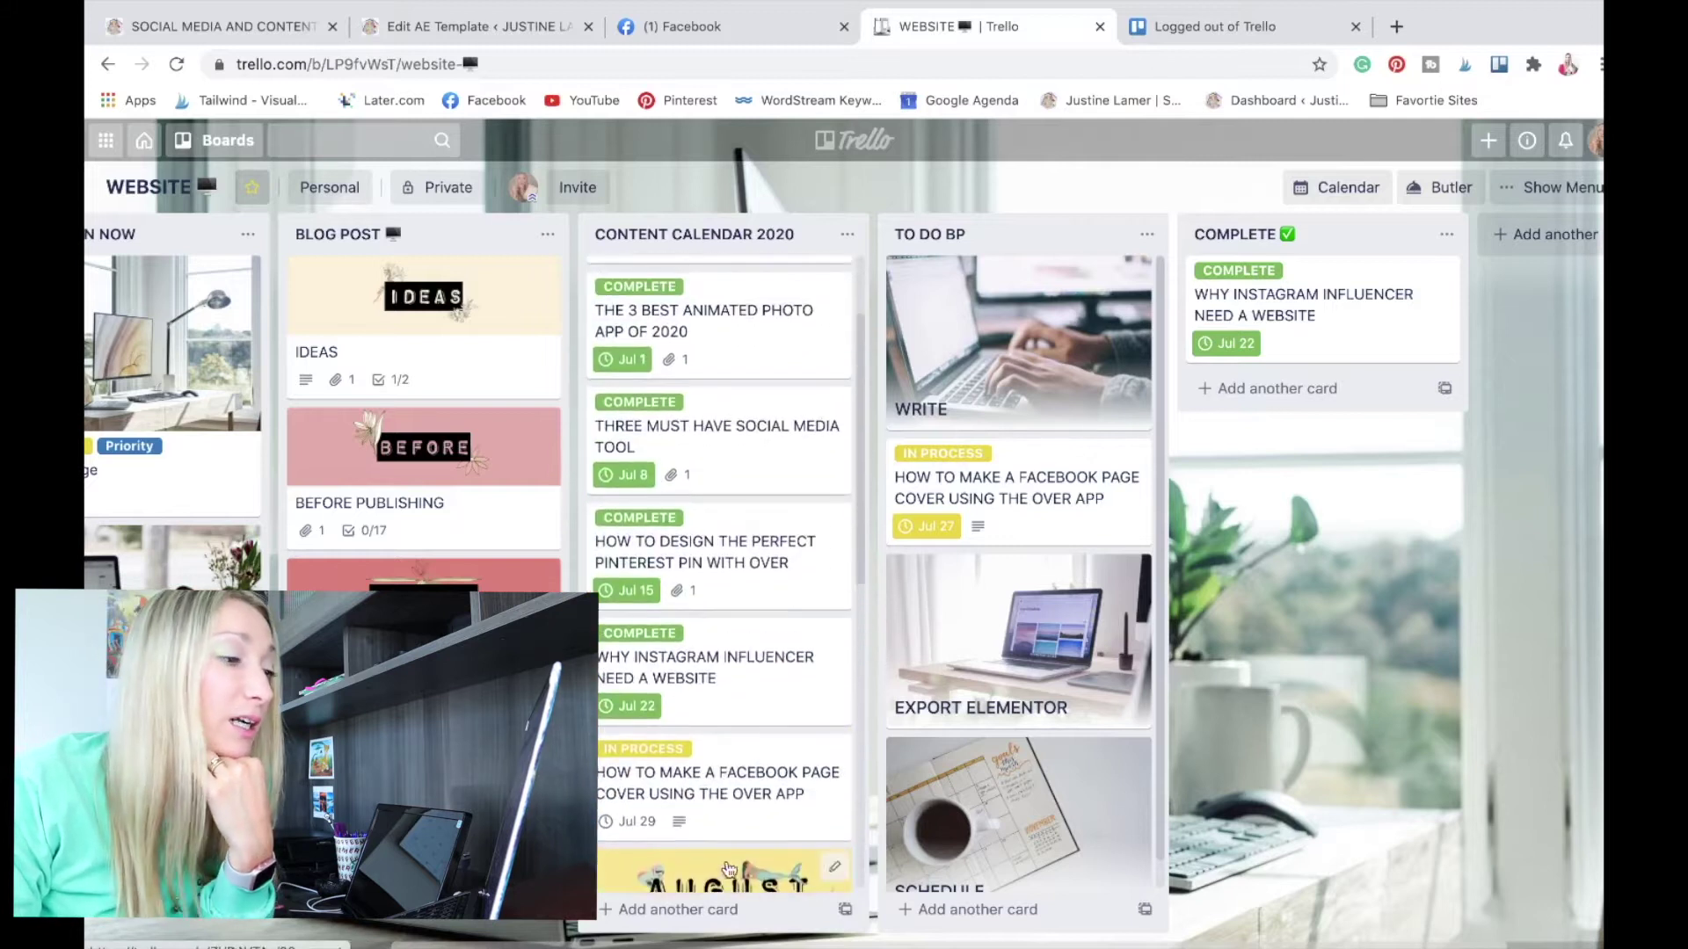
pyautogui.hscroll(2, 817, 453)
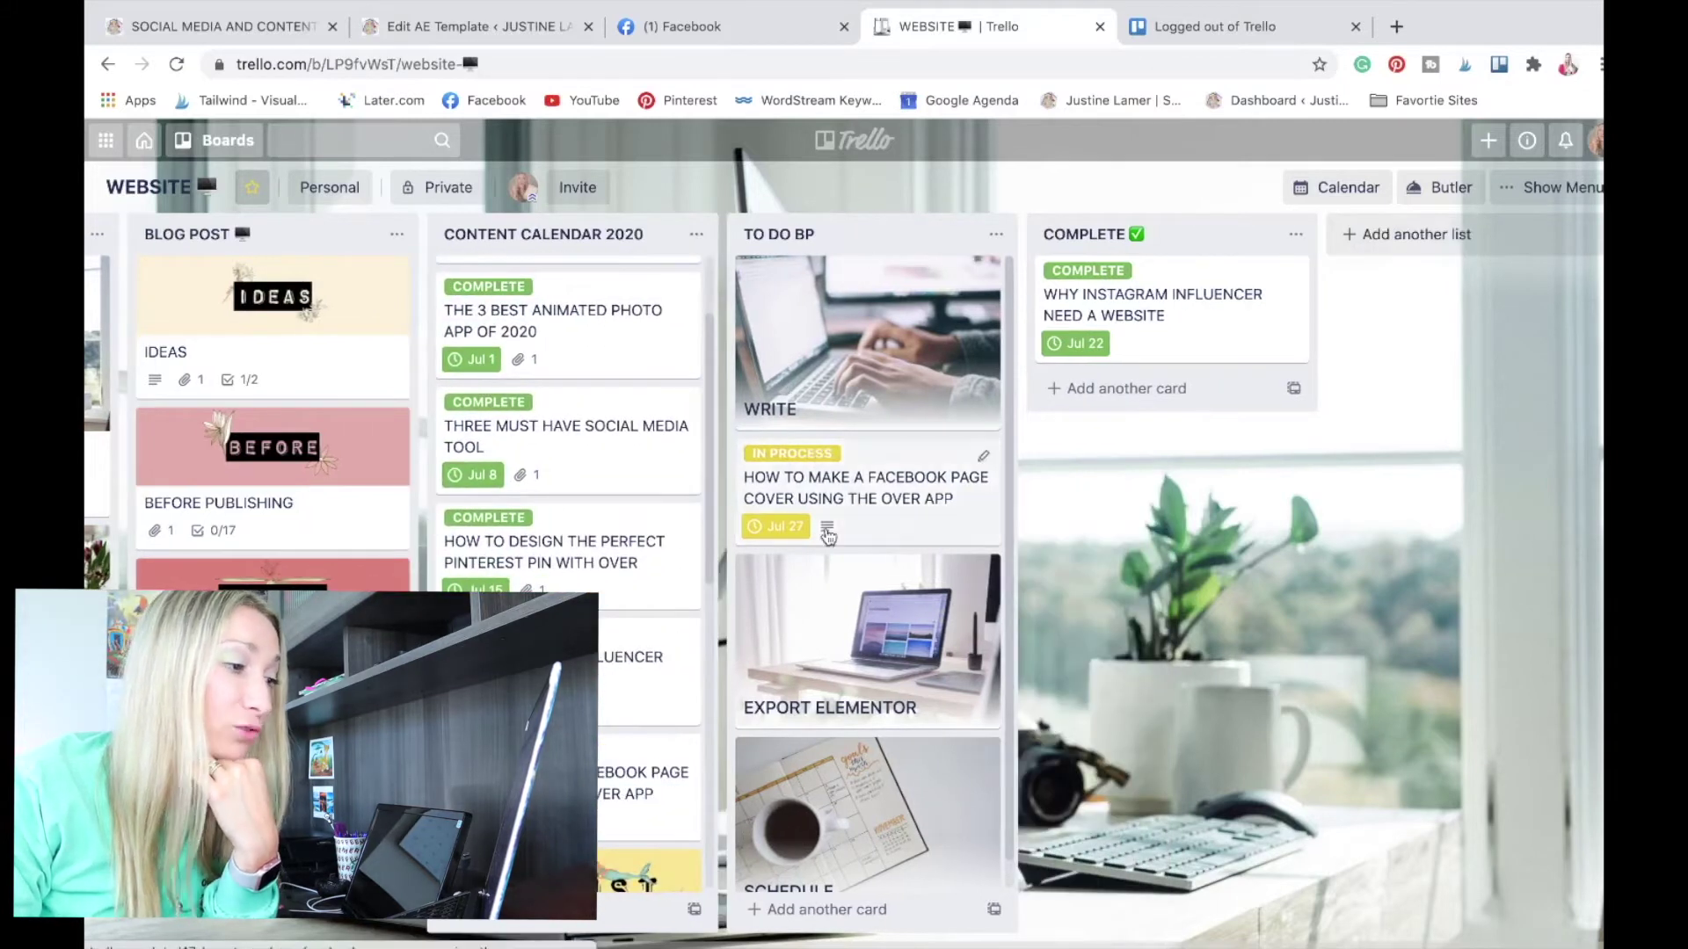
pyautogui.scroll(-1, 827, 534)
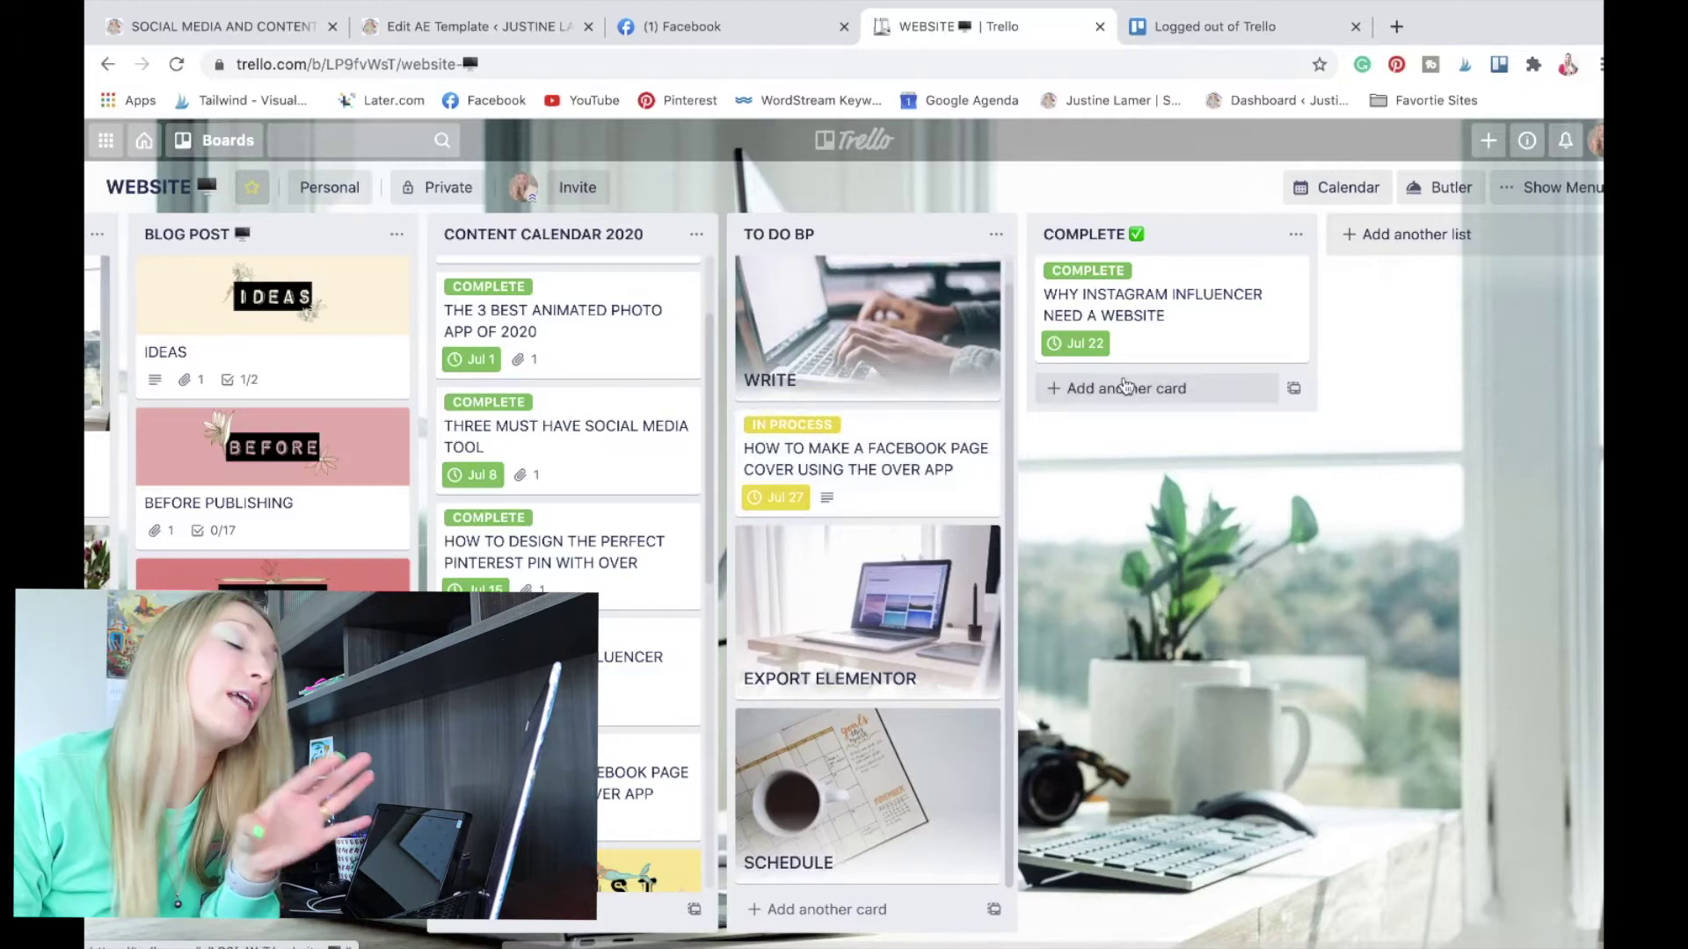
pyautogui.click(1152, 304)
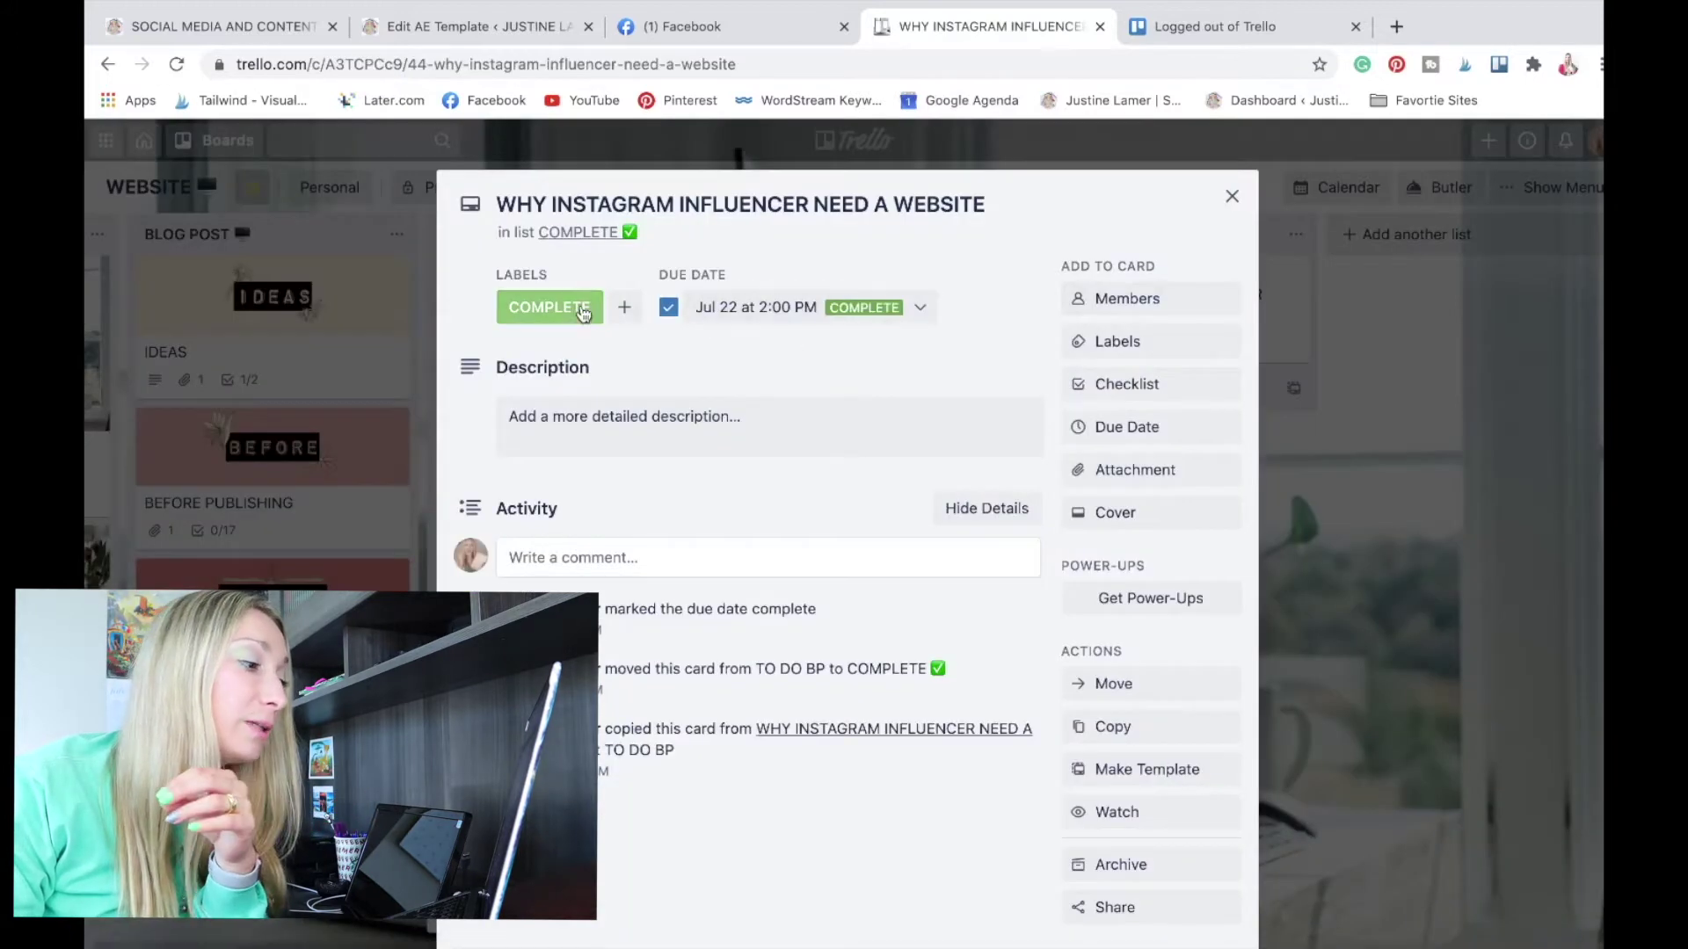
pyautogui.press('Escape')
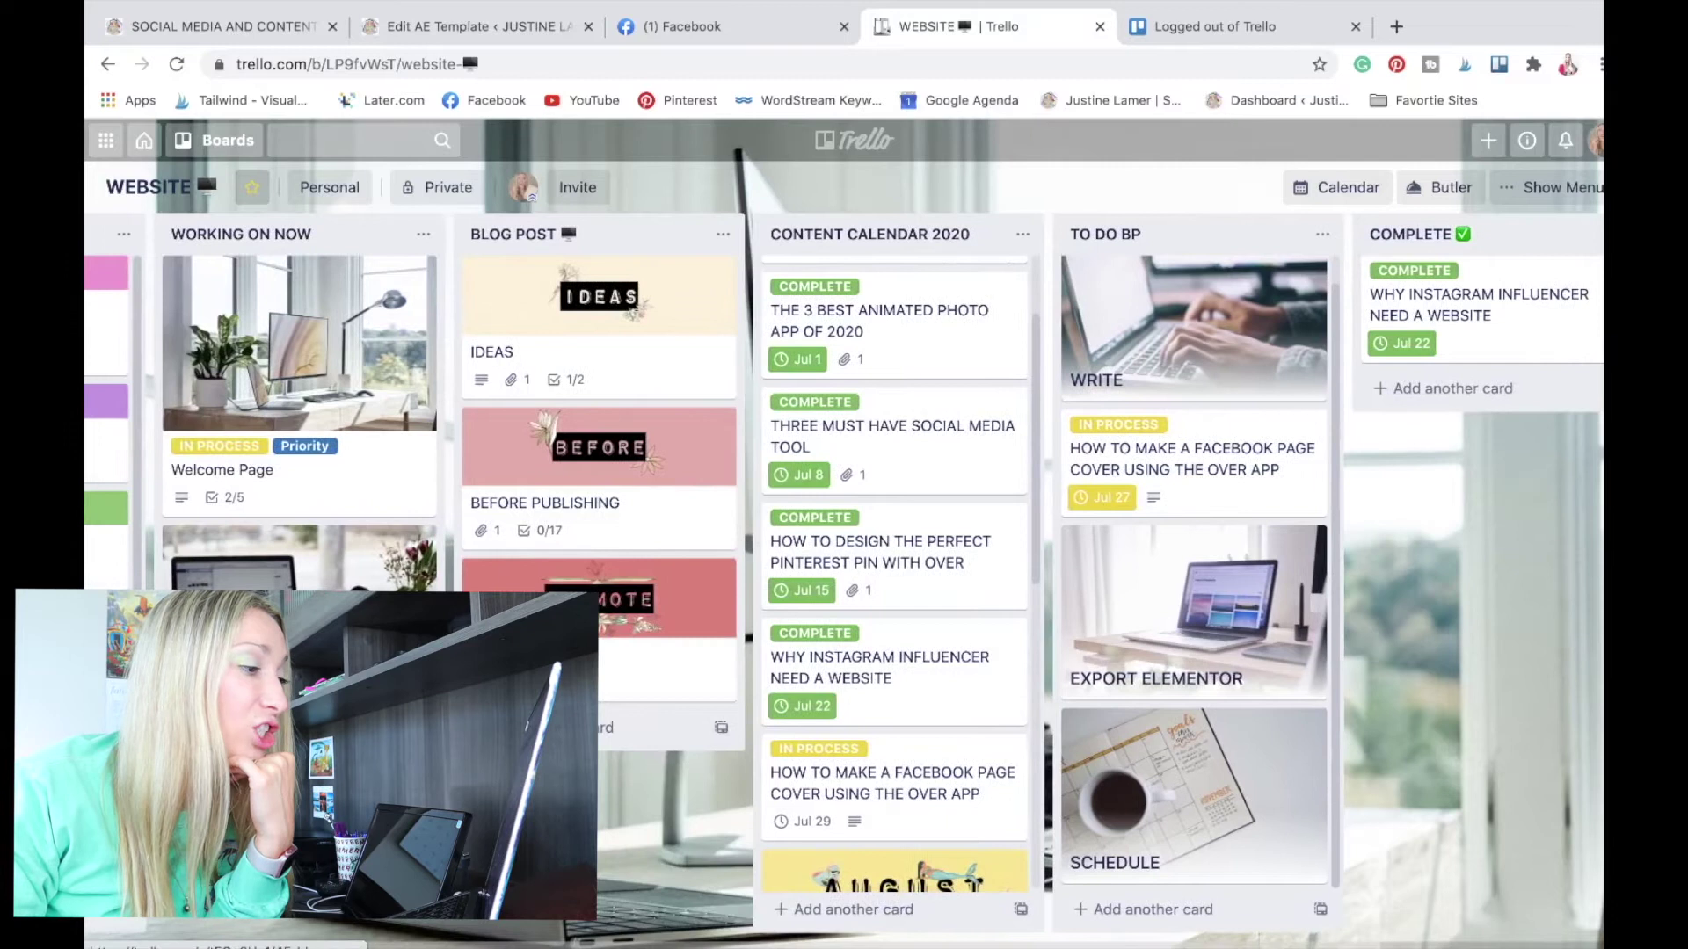
pyautogui.hscroll(-5, 556, 517)
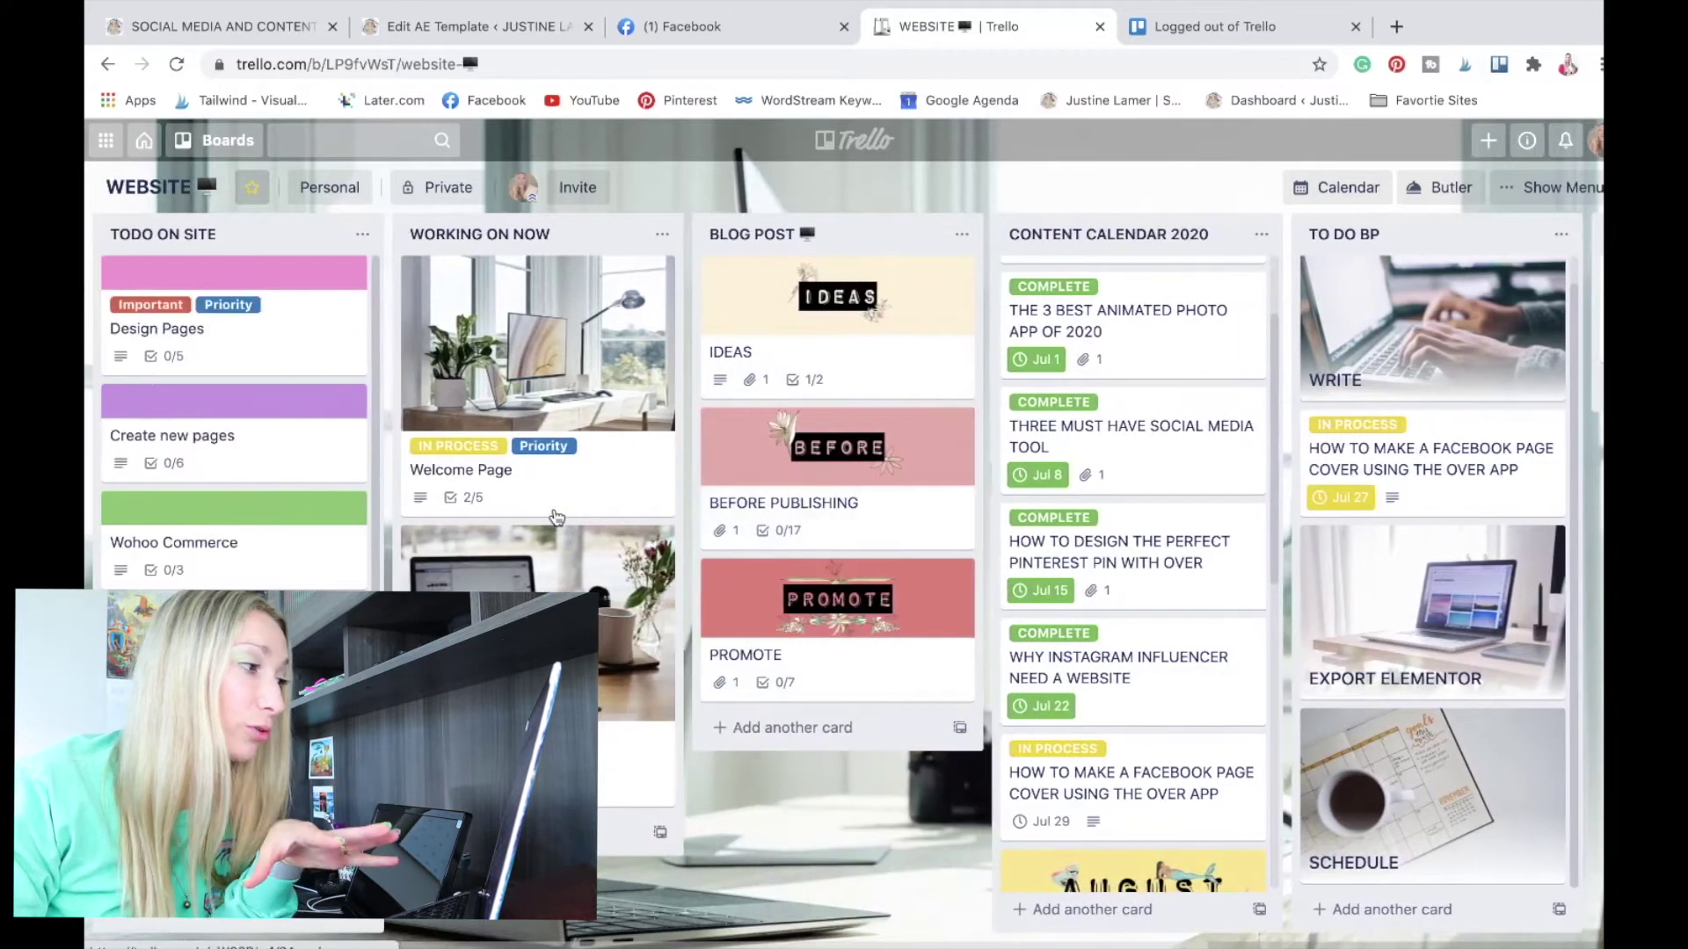
pyautogui.hscroll(6, 824, 264)
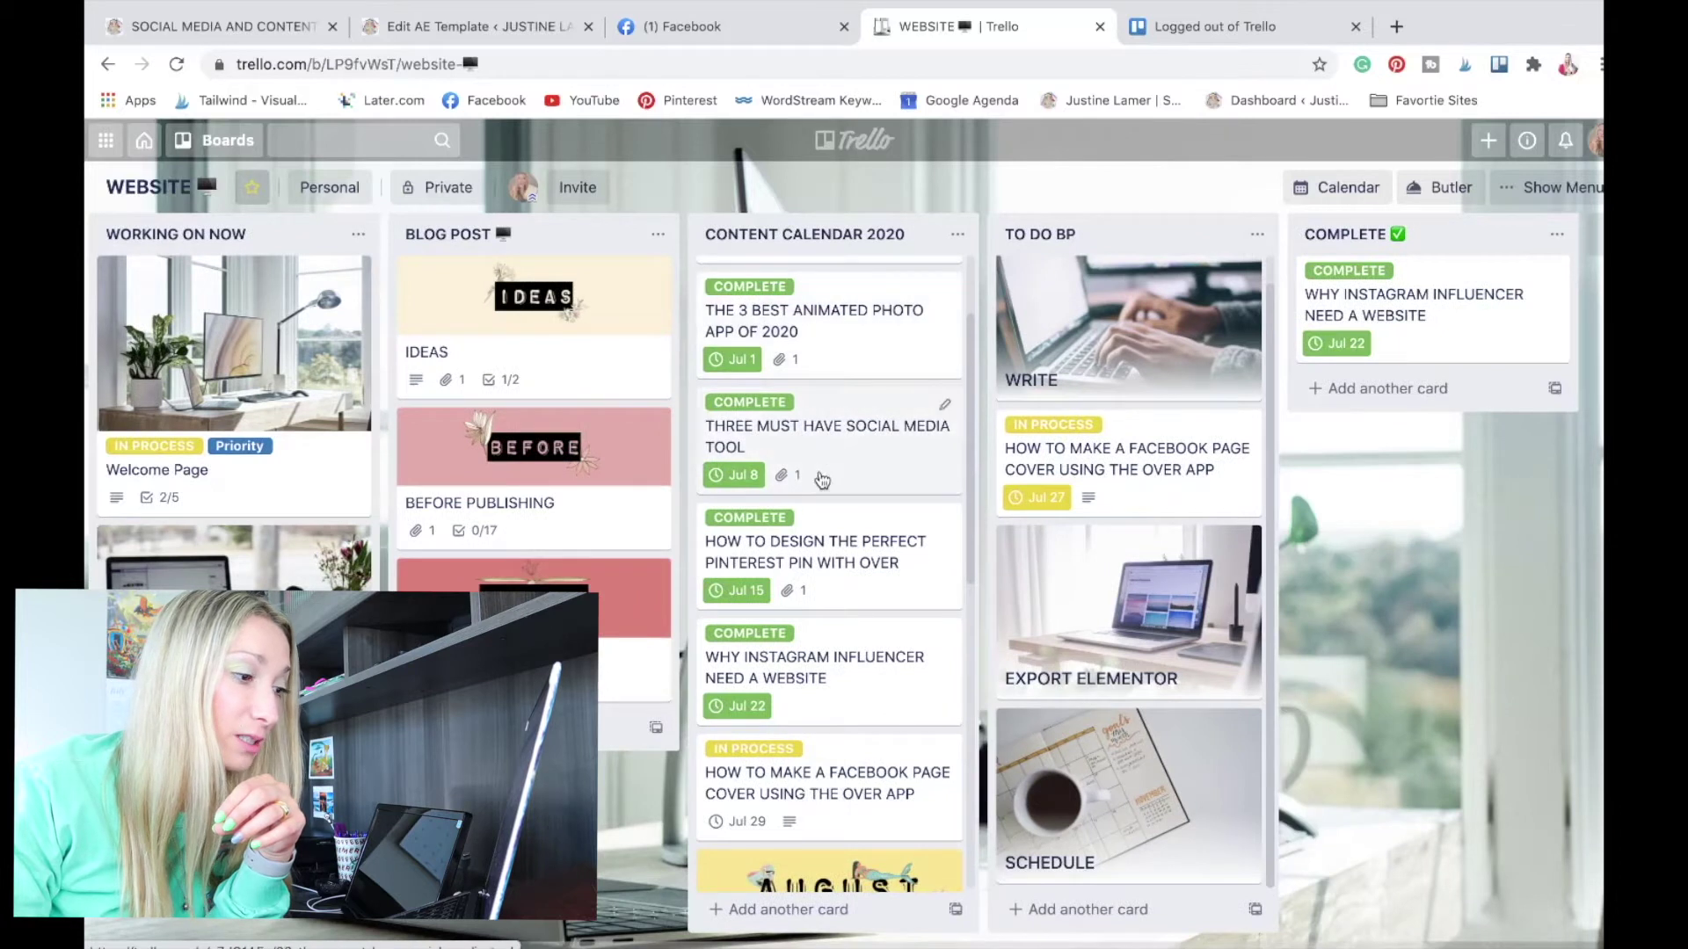
pyautogui.scroll(2, 783, 422)
pyautogui.scroll(-5, 826, 492)
pyautogui.click(858, 555)
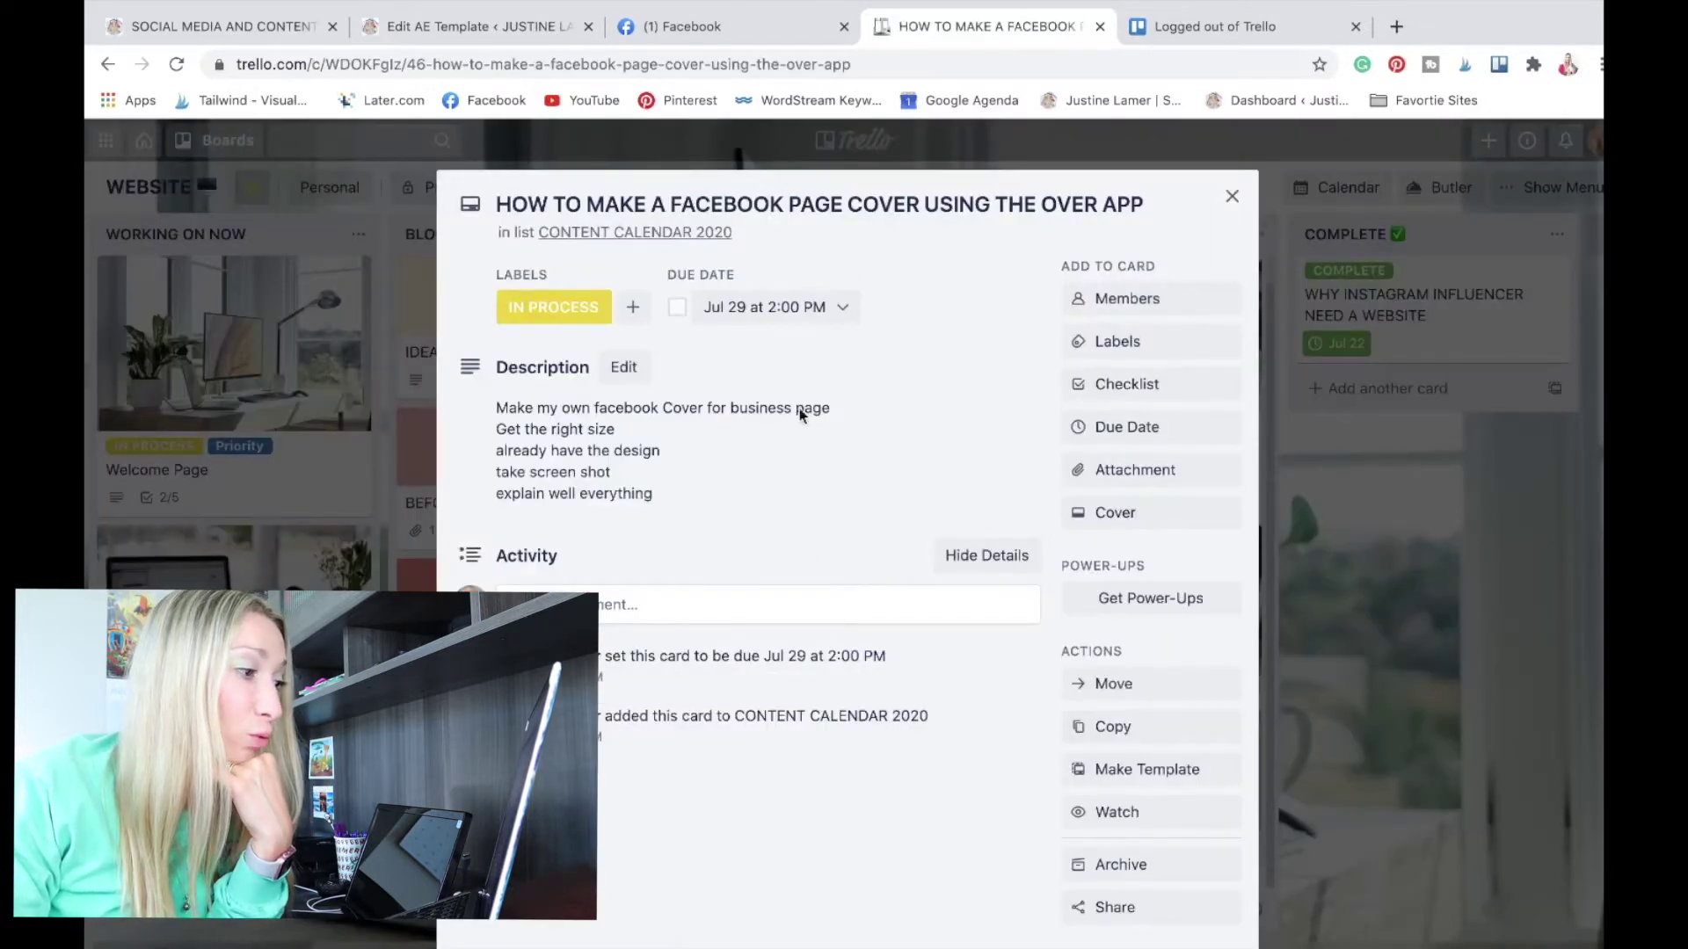
pyautogui.click(1234, 197)
pyautogui.hscroll(-1, 595, 498)
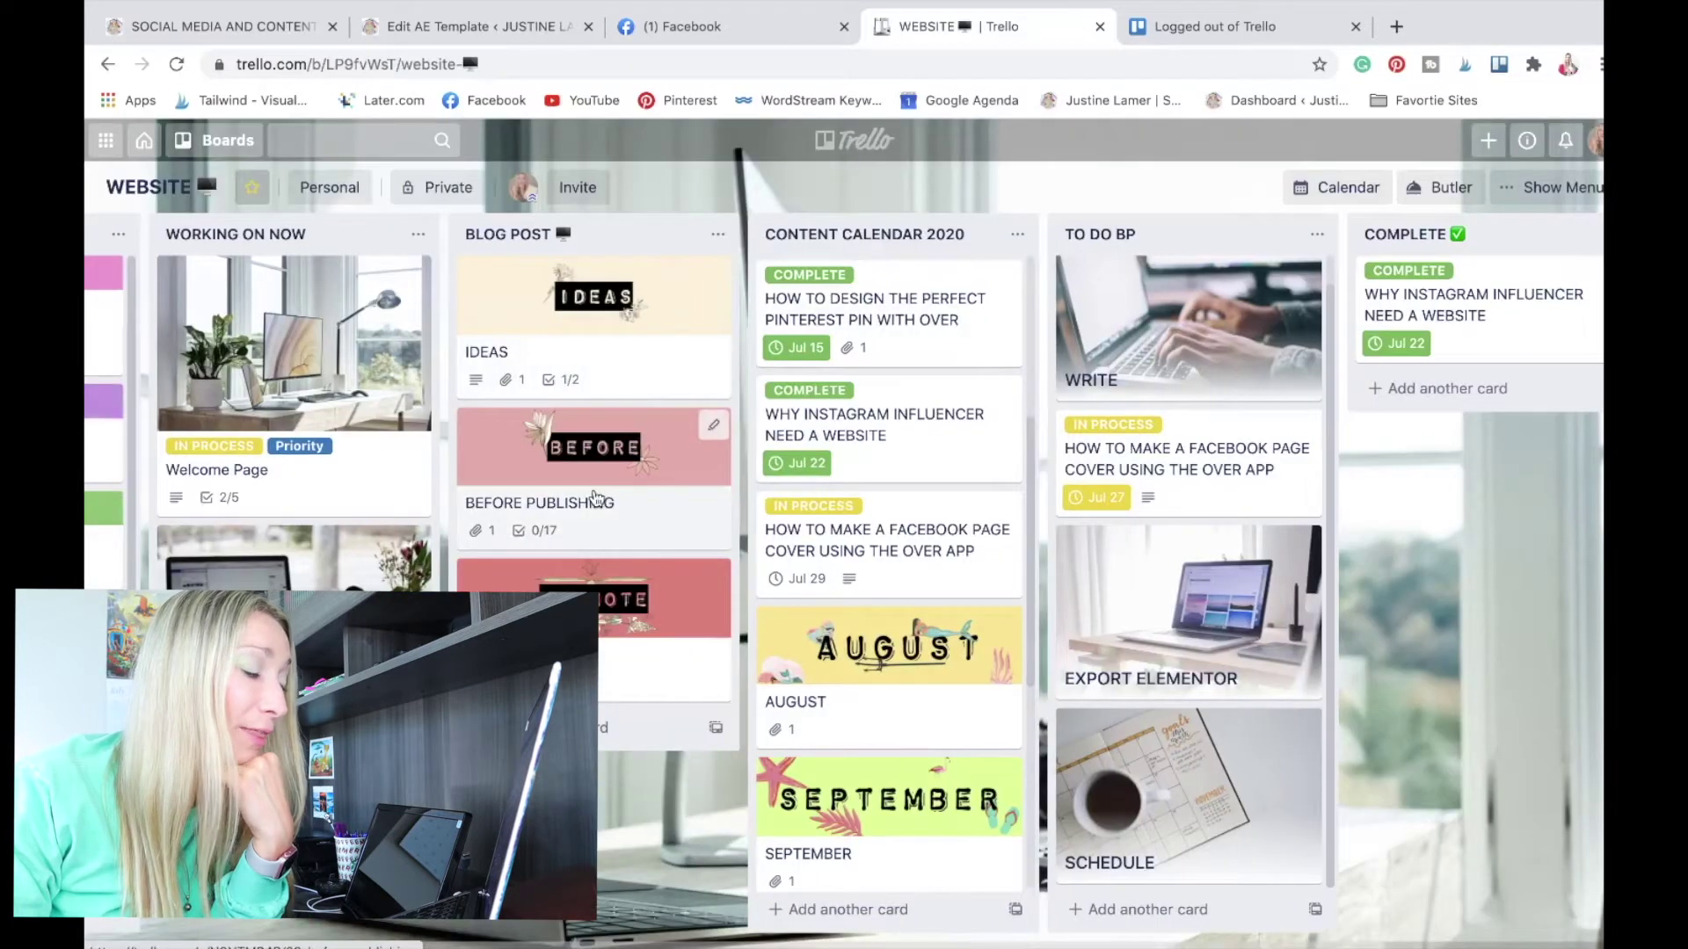
pyautogui.click(595, 498)
pyautogui.scroll(-10, 833, 570)
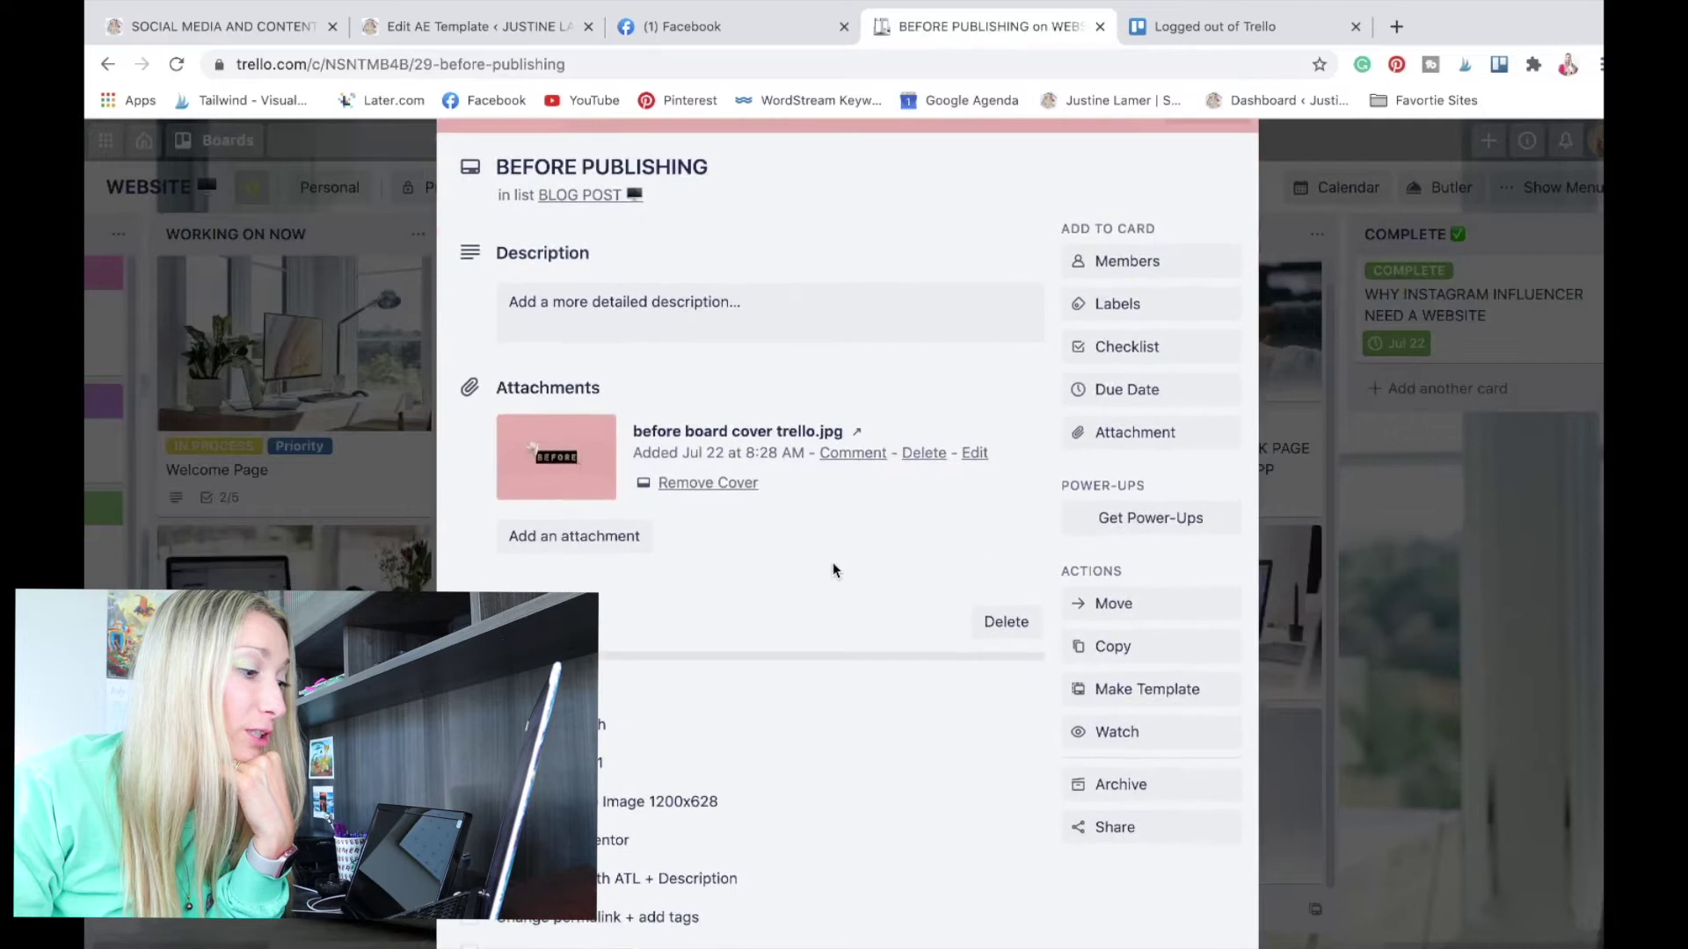
pyautogui.click(170, 125)
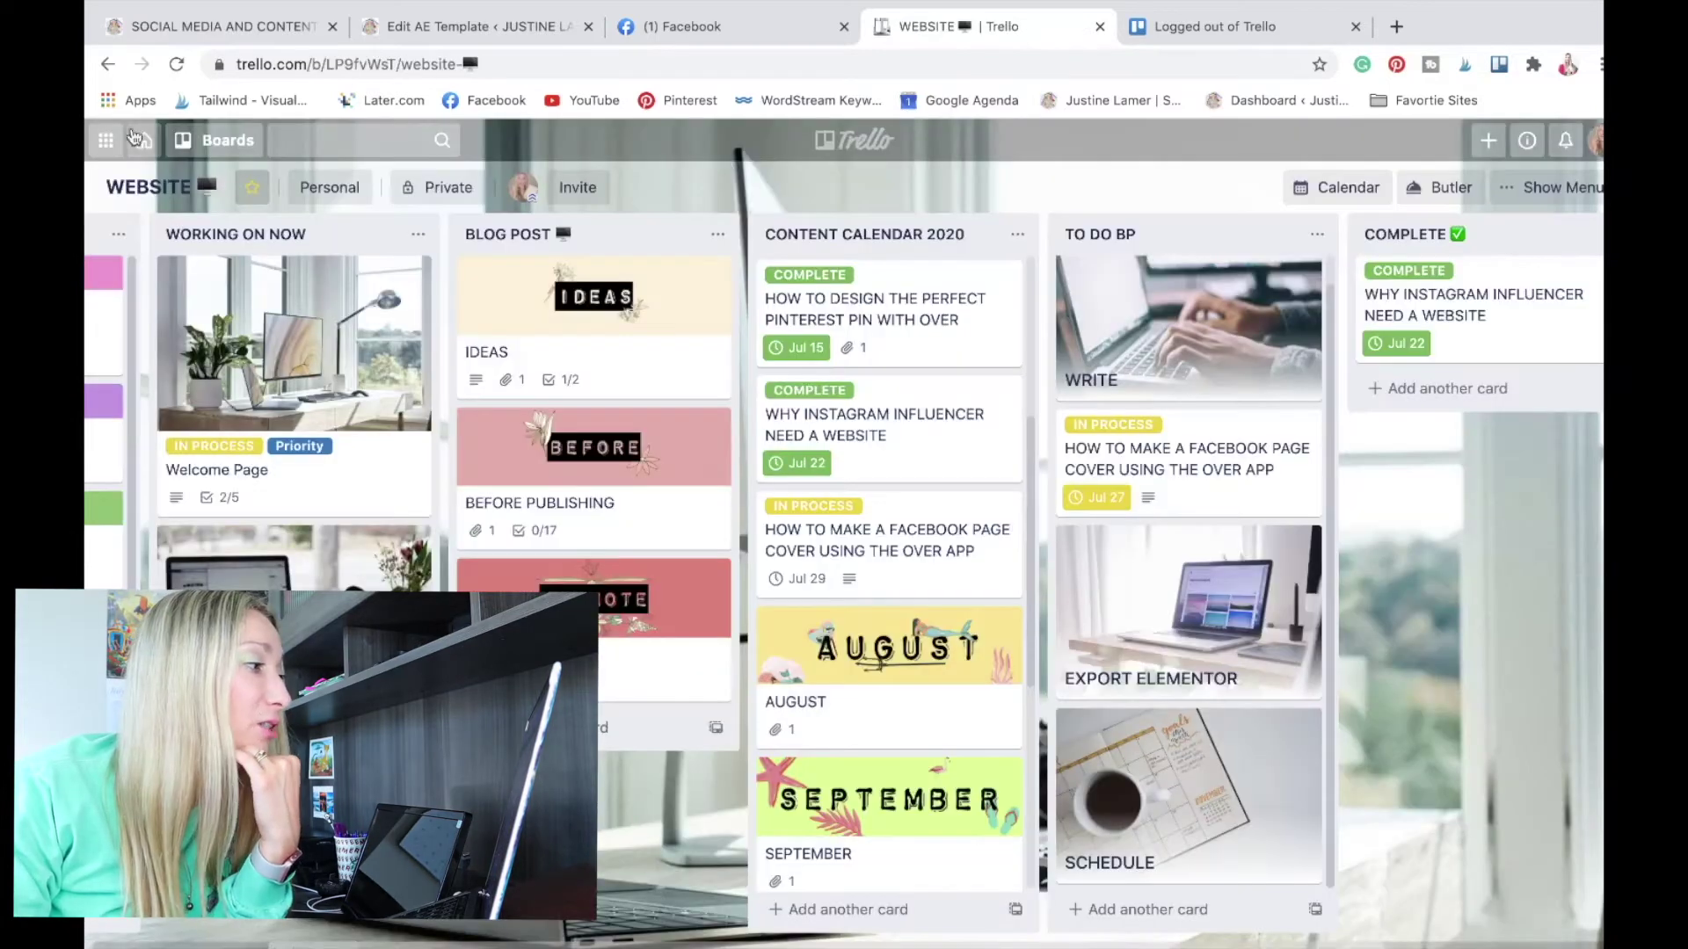
pyautogui.click(144, 139)
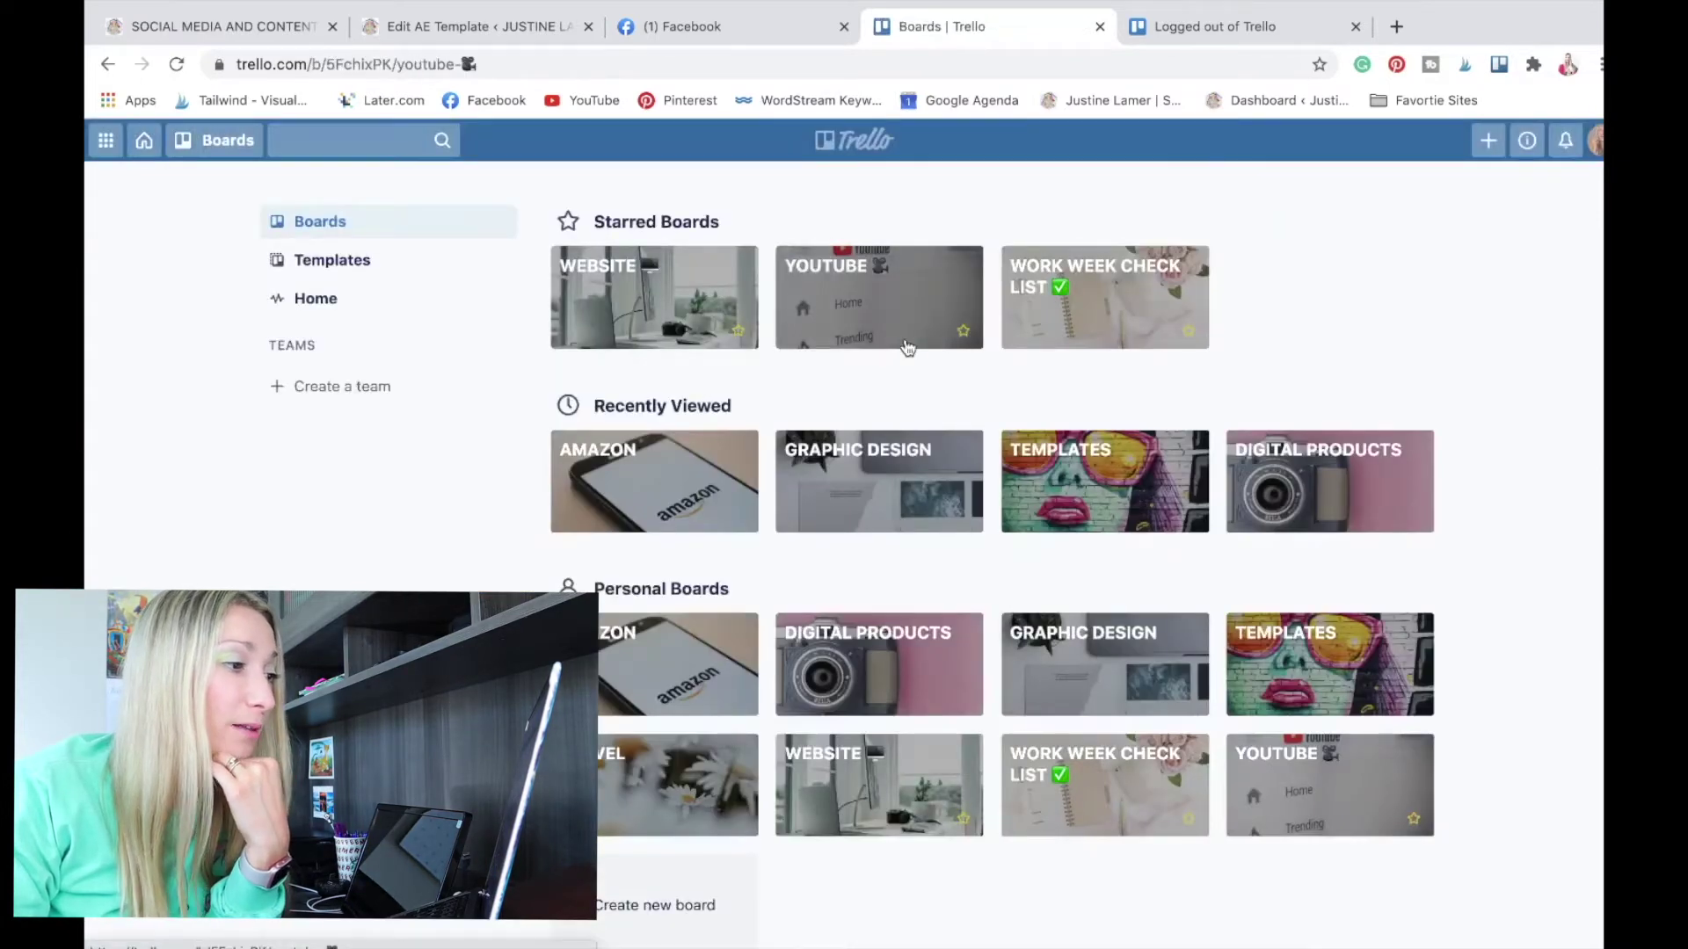
pyautogui.click(903, 341)
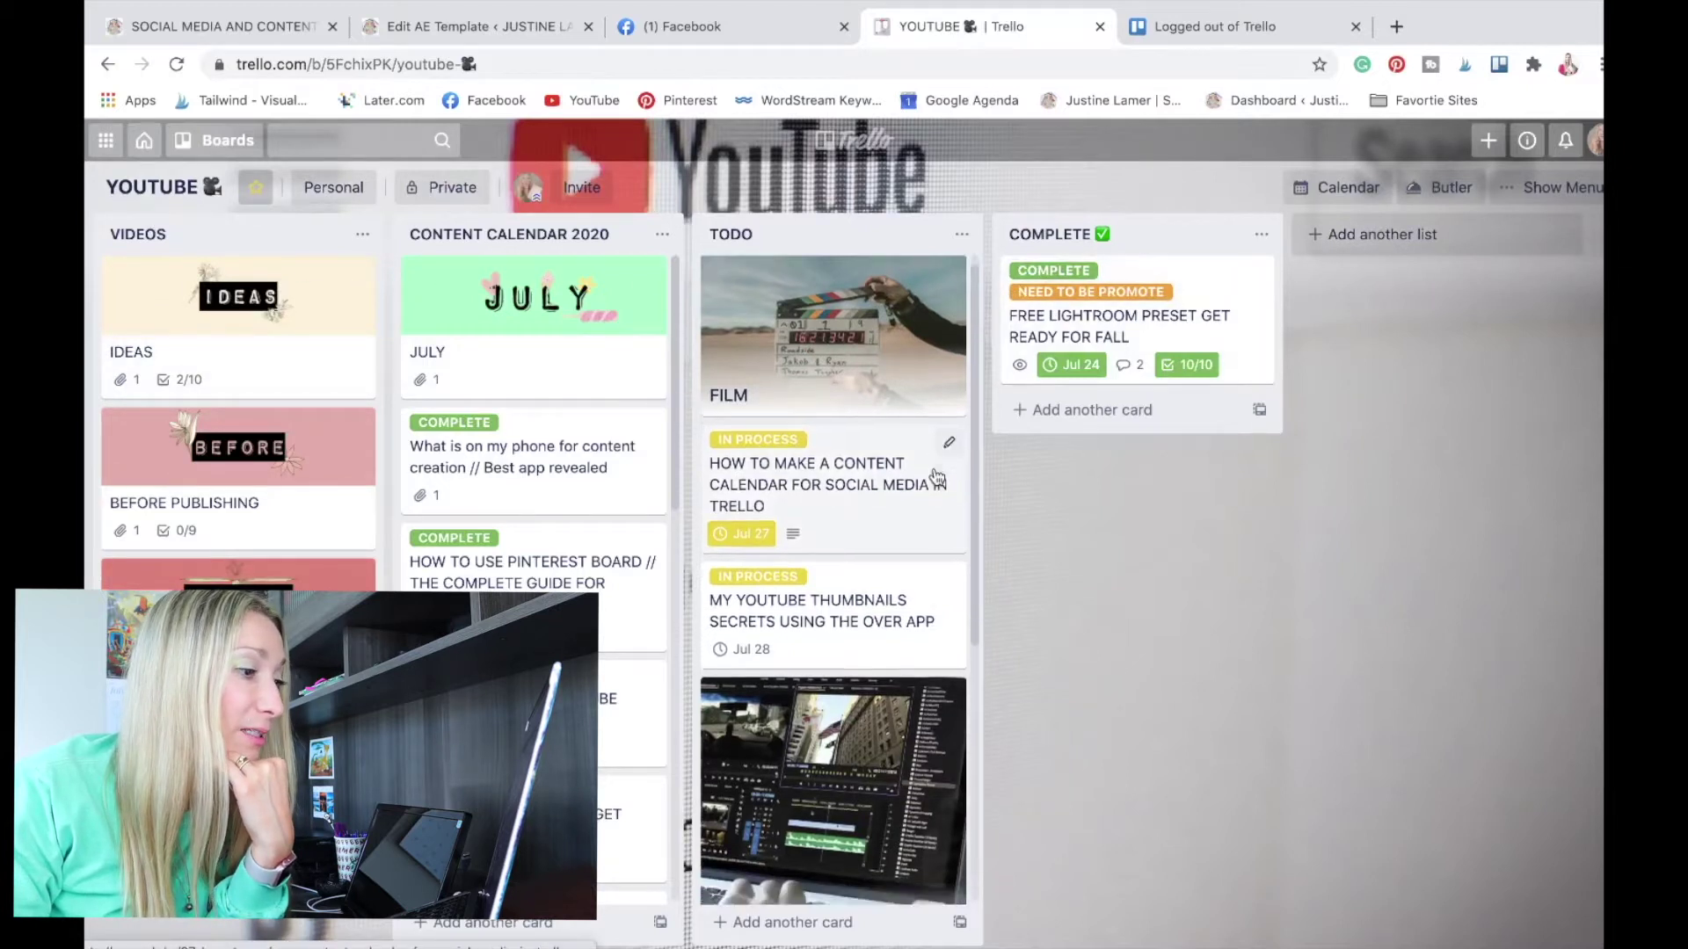
pyautogui.scroll(-1, 569, 532)
pyautogui.scroll(-3, 569, 532)
pyautogui.click(527, 650)
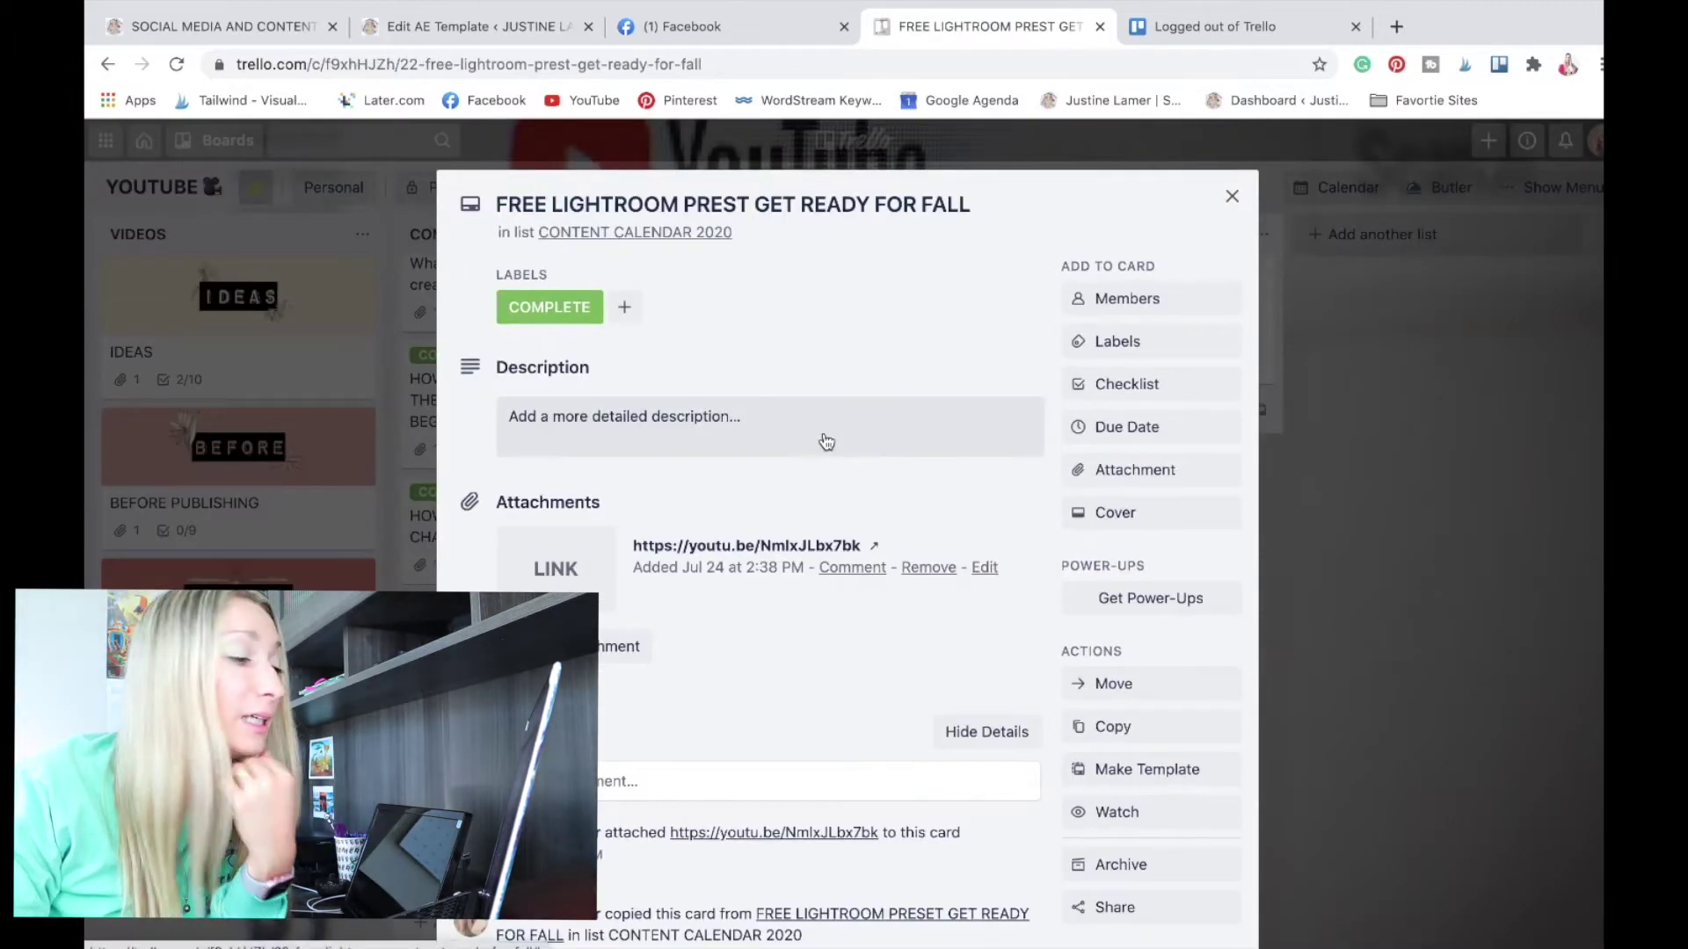
pyautogui.click(1152, 350)
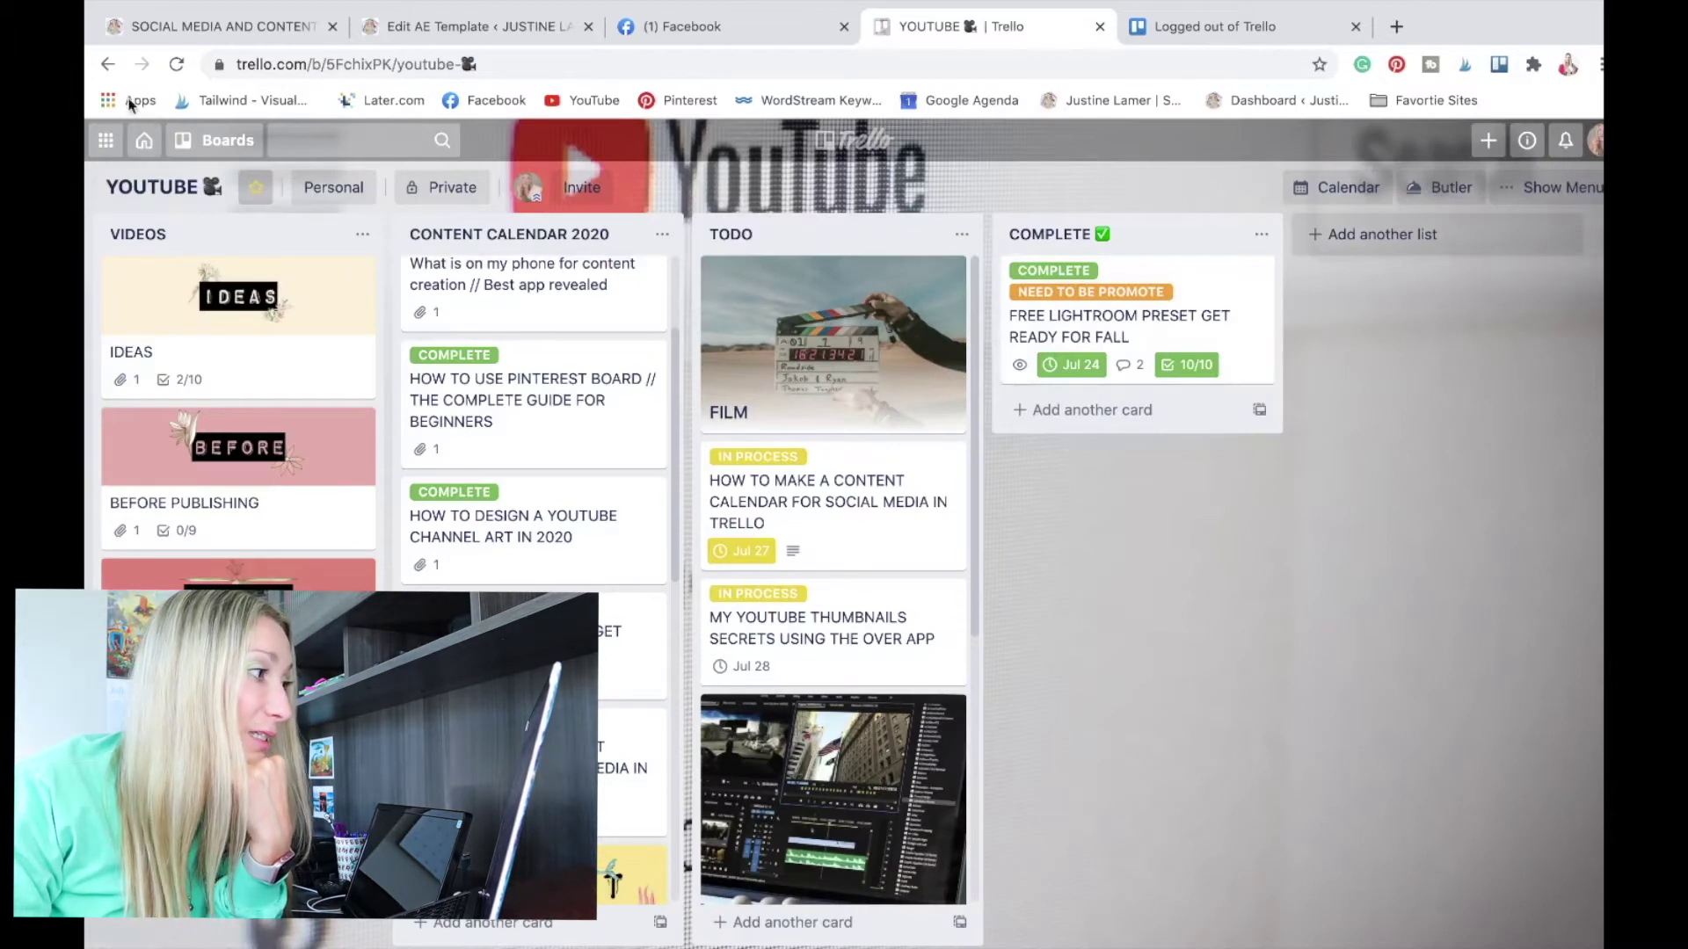
pyautogui.scroll(3, 534, 338)
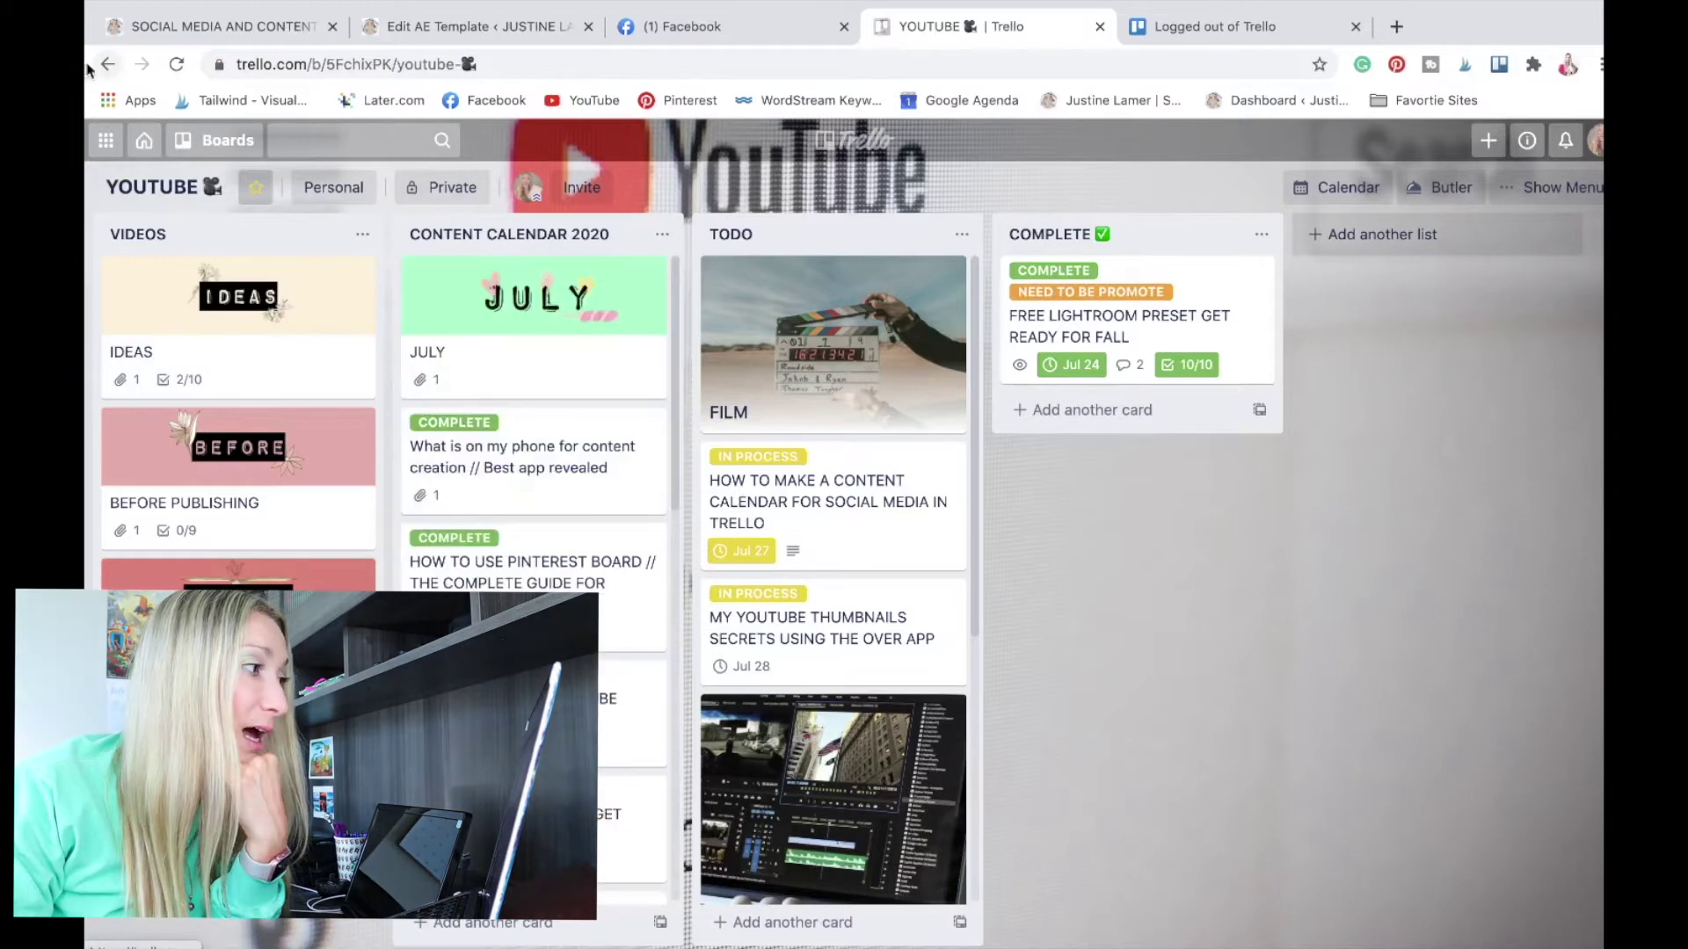
pyautogui.click(220, 141)
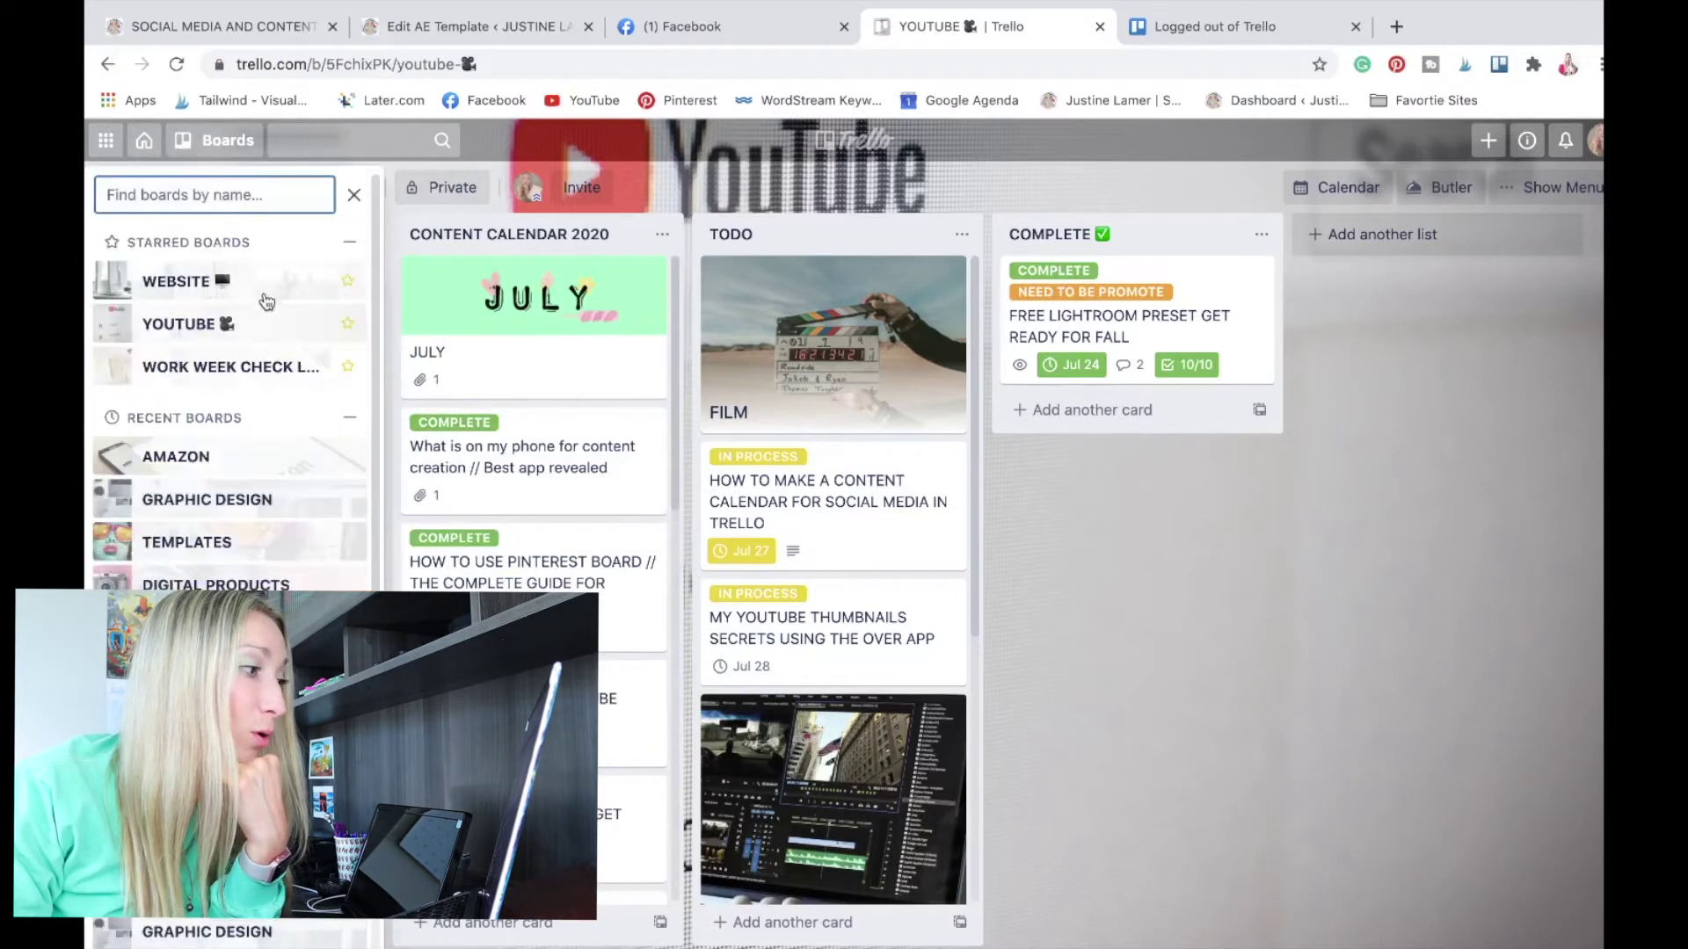
pyautogui.click(145, 140)
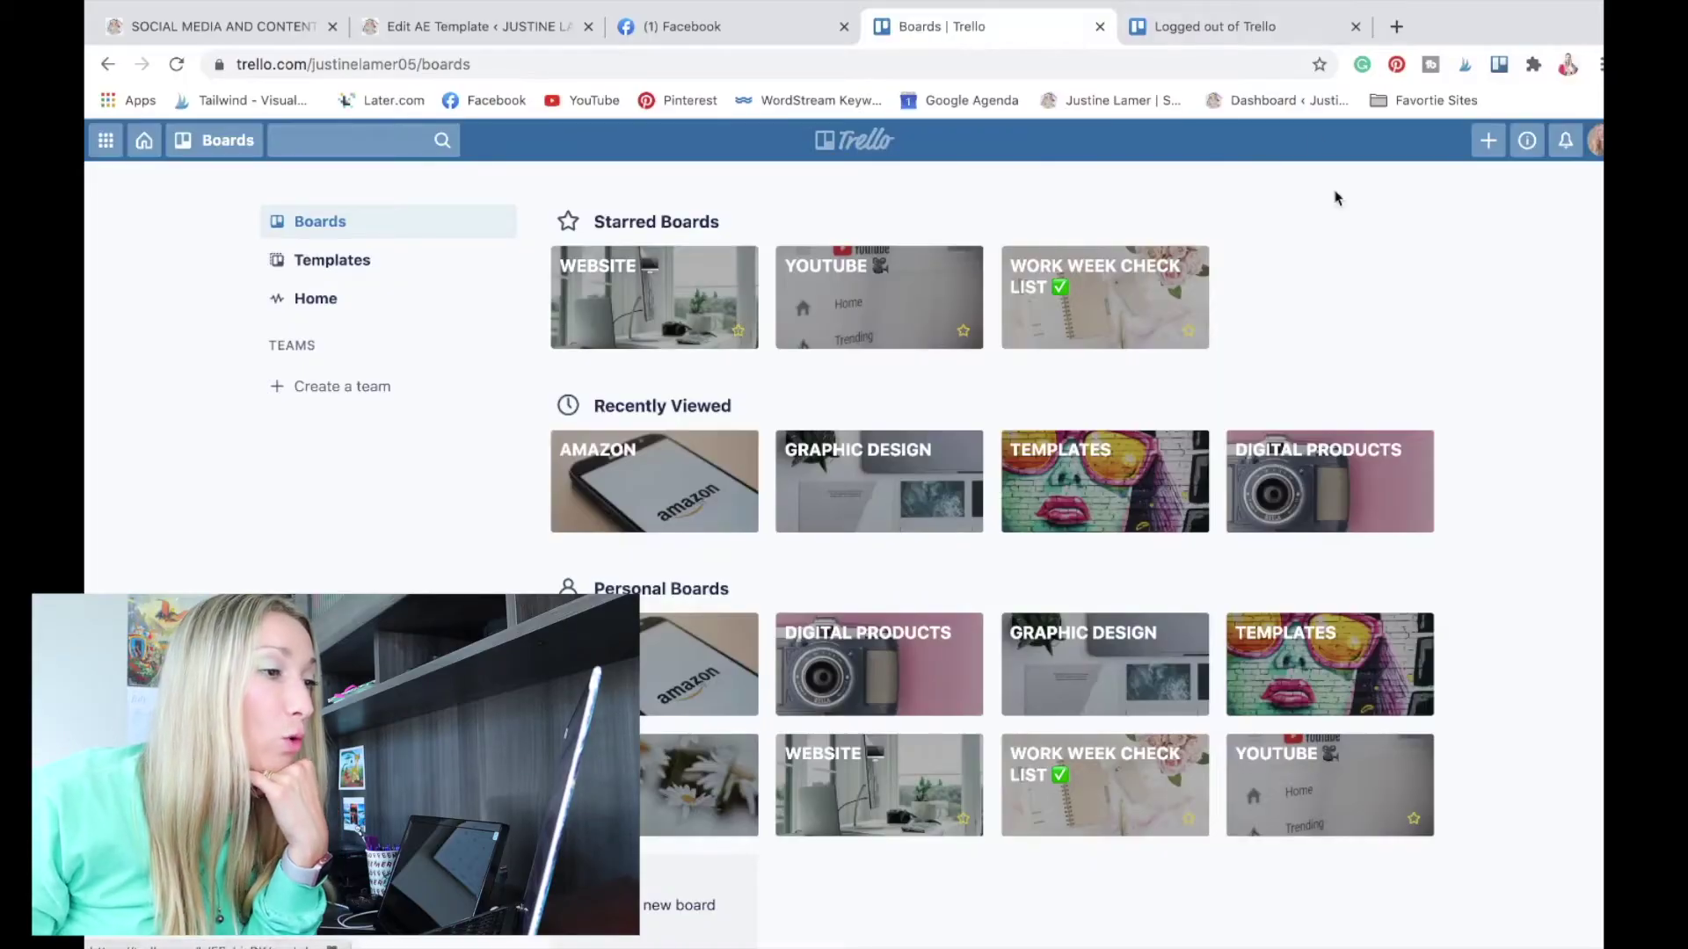
# Open the WORK WEEK CHECK LIST board.
pyautogui.click(1106, 299)
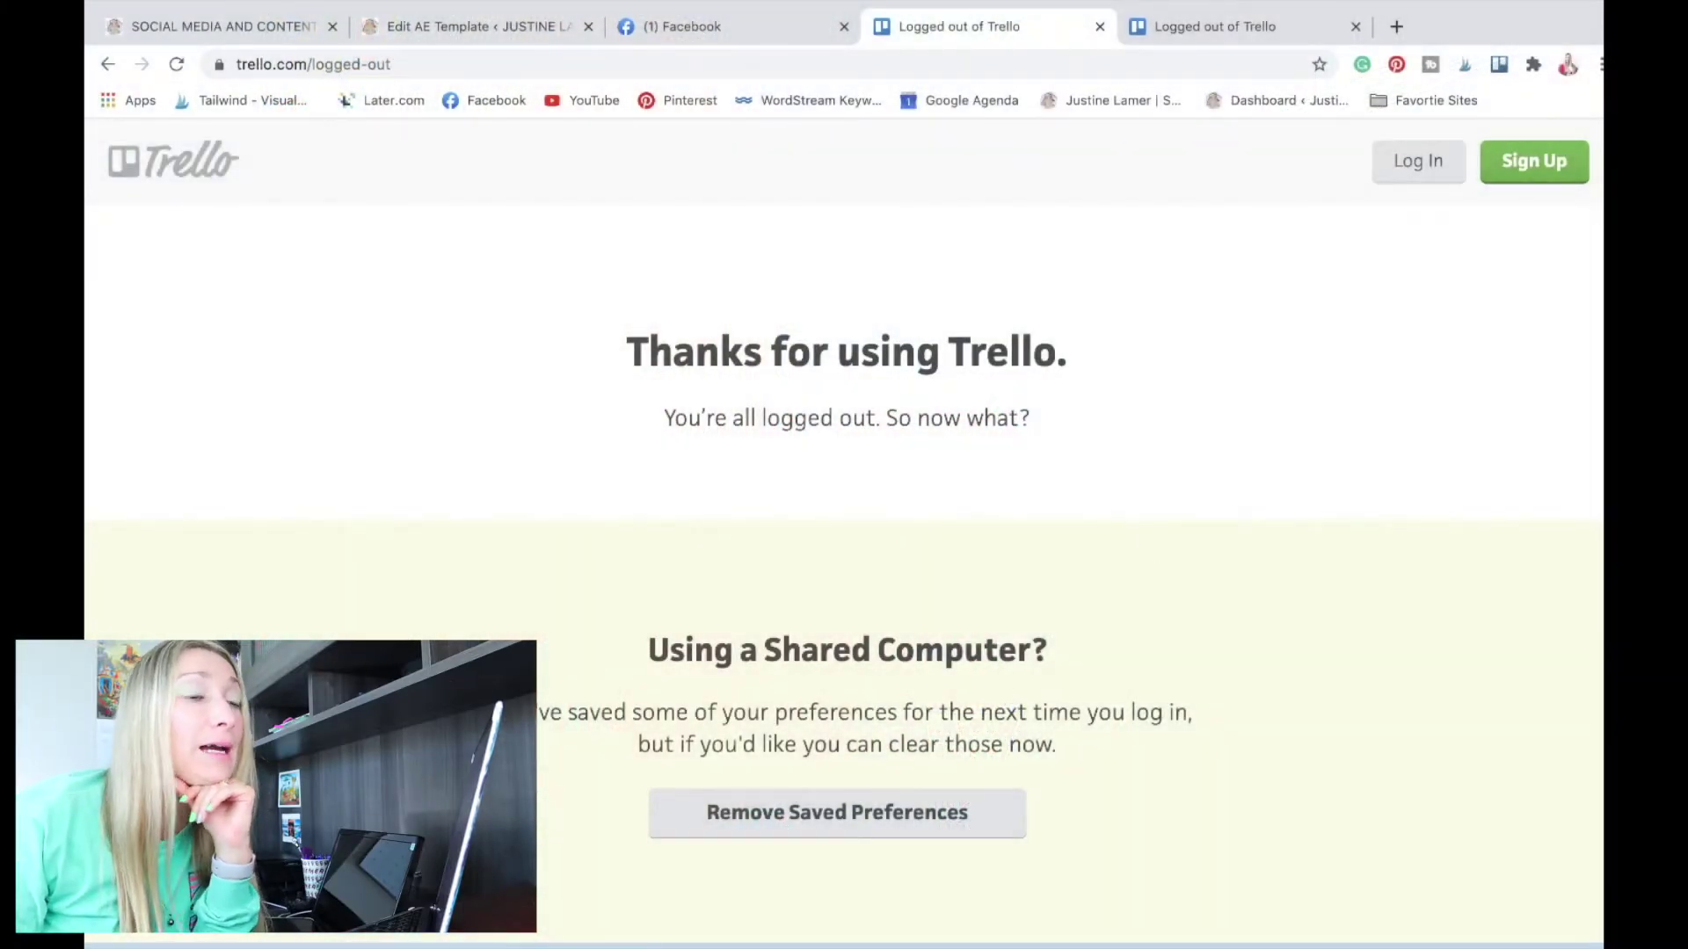
# Sign up with a saved autofill email and begin entering the account's full name.
pyautogui.click(1534, 179)
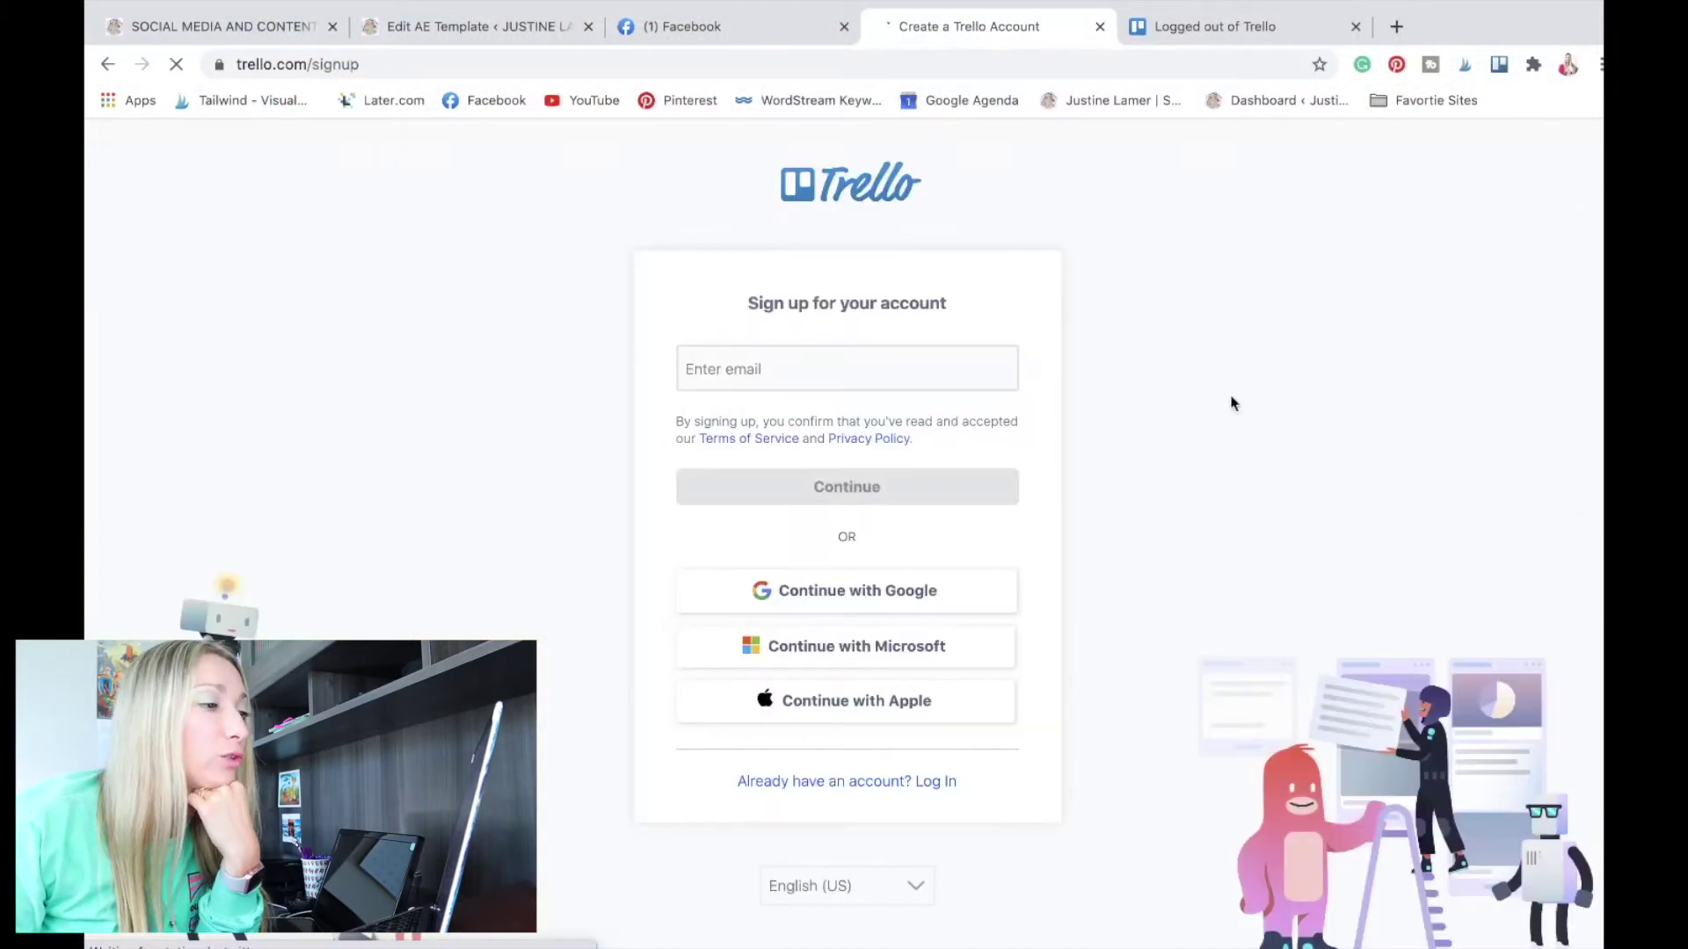
pyautogui.click(748, 378)
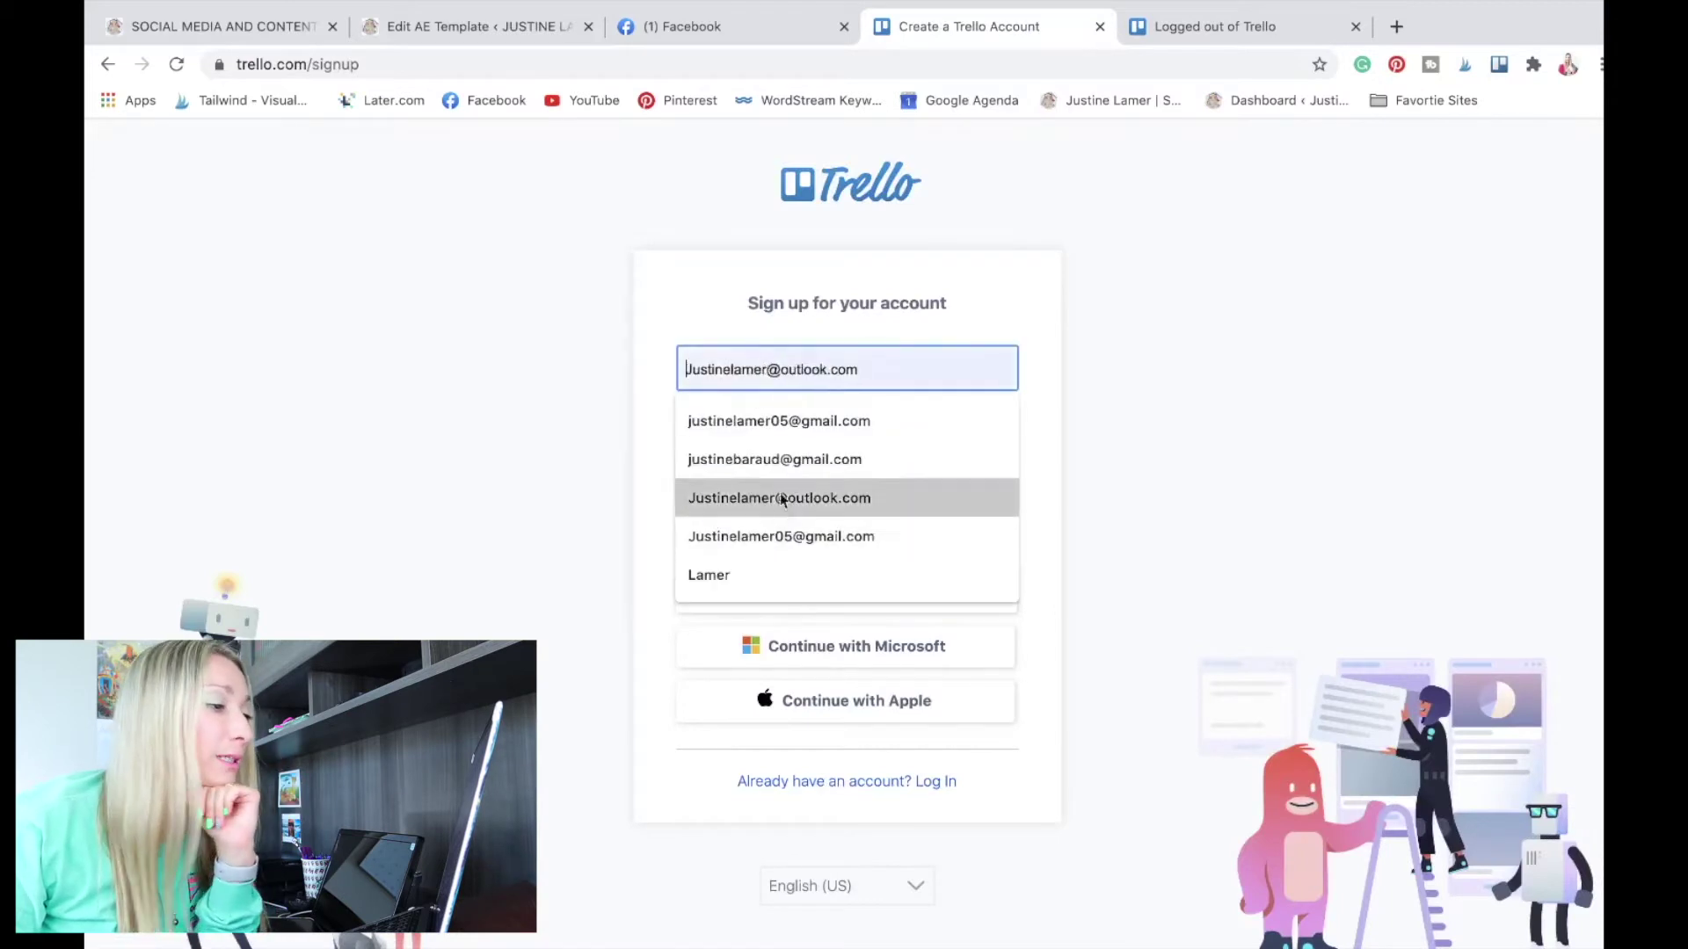
pyautogui.click(784, 456)
pyautogui.click(710, 425)
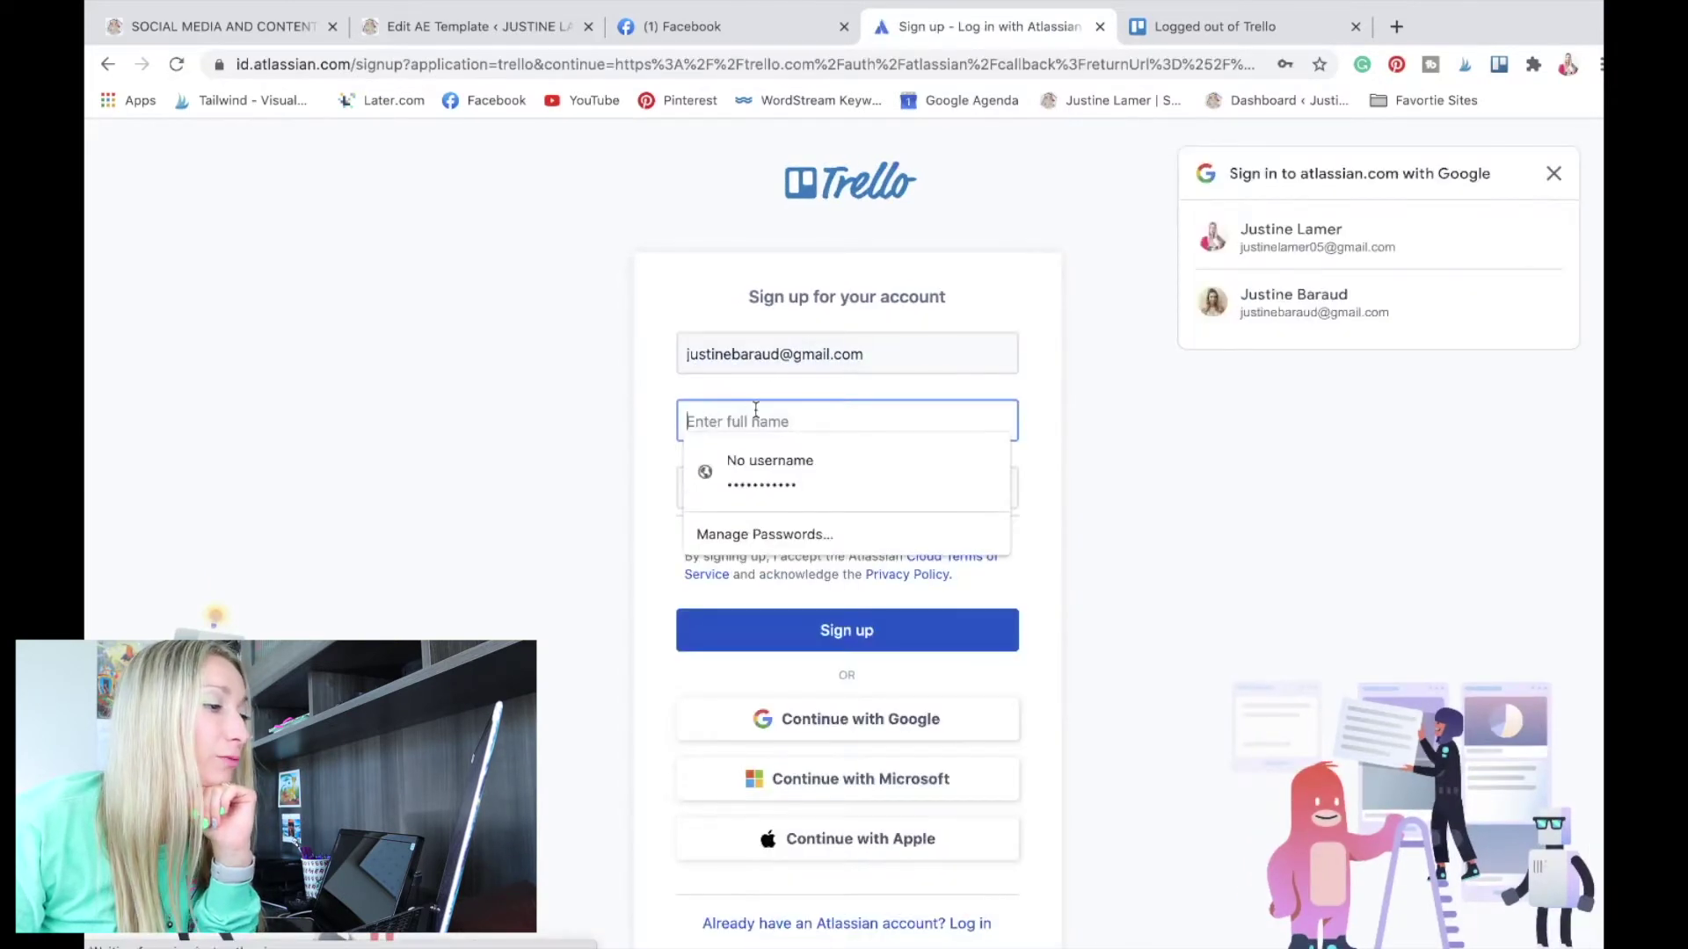
pyautogui.write('Jux')
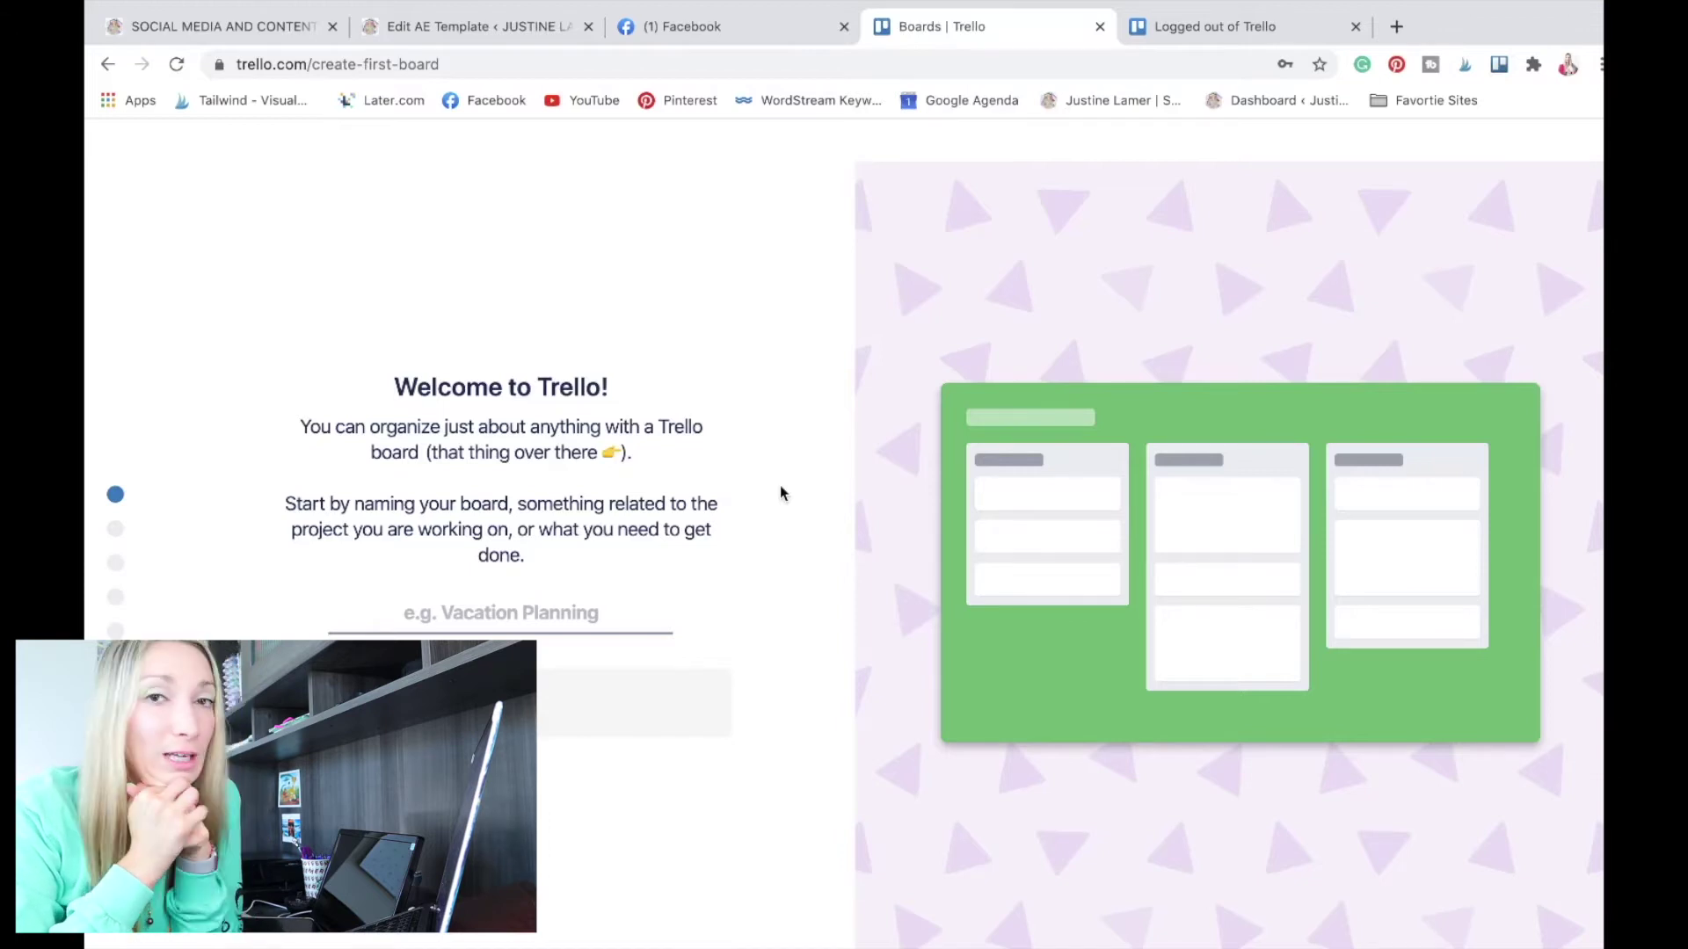
# Name the first board INSTAGRAM 📱.
pyautogui.click(1009, 704)
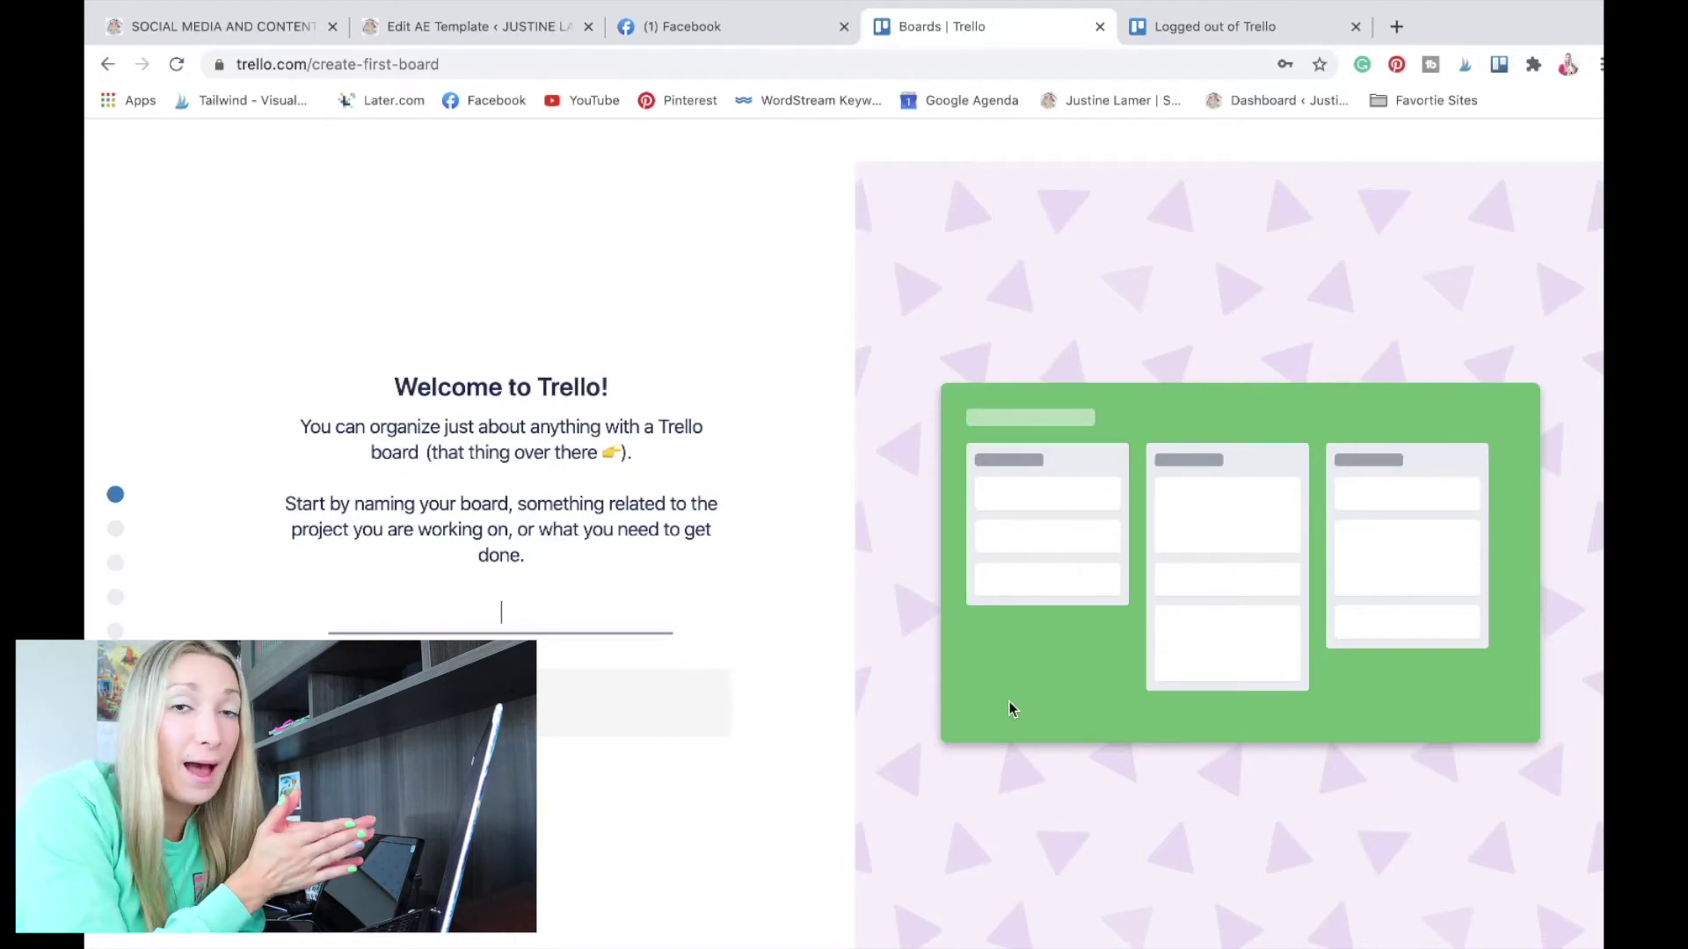
pyautogui.write('In')
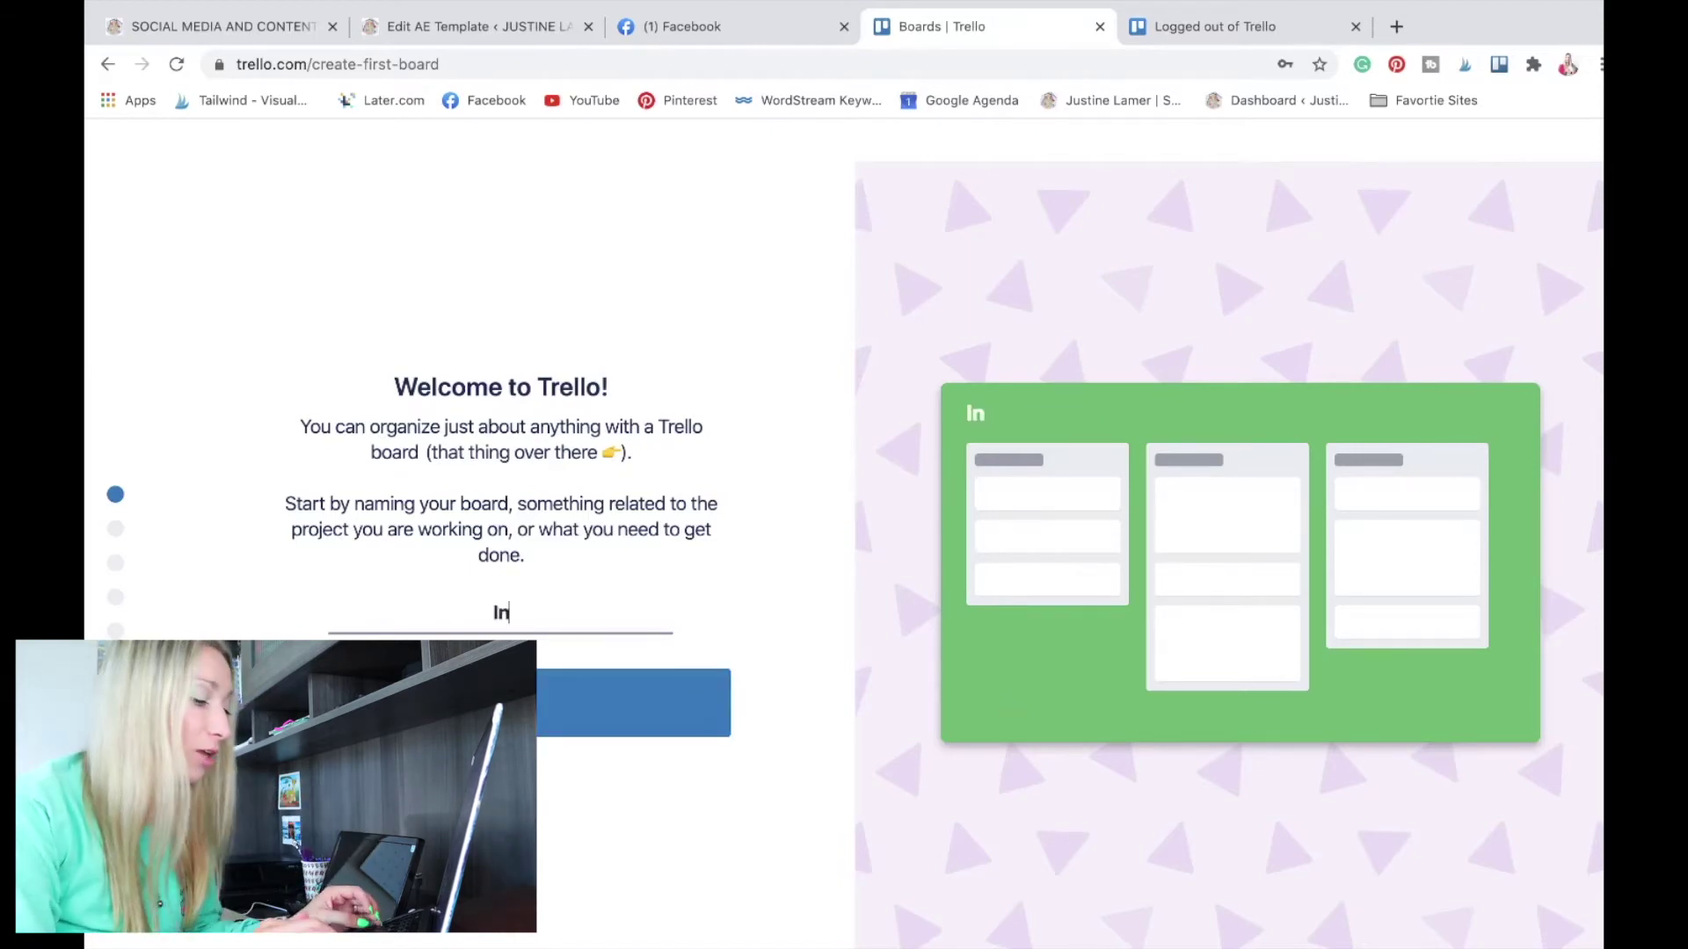
pyautogui.press('BackSpace')
pyautogui.write('NSTAGRAM 📱')
pyautogui.press('Return')
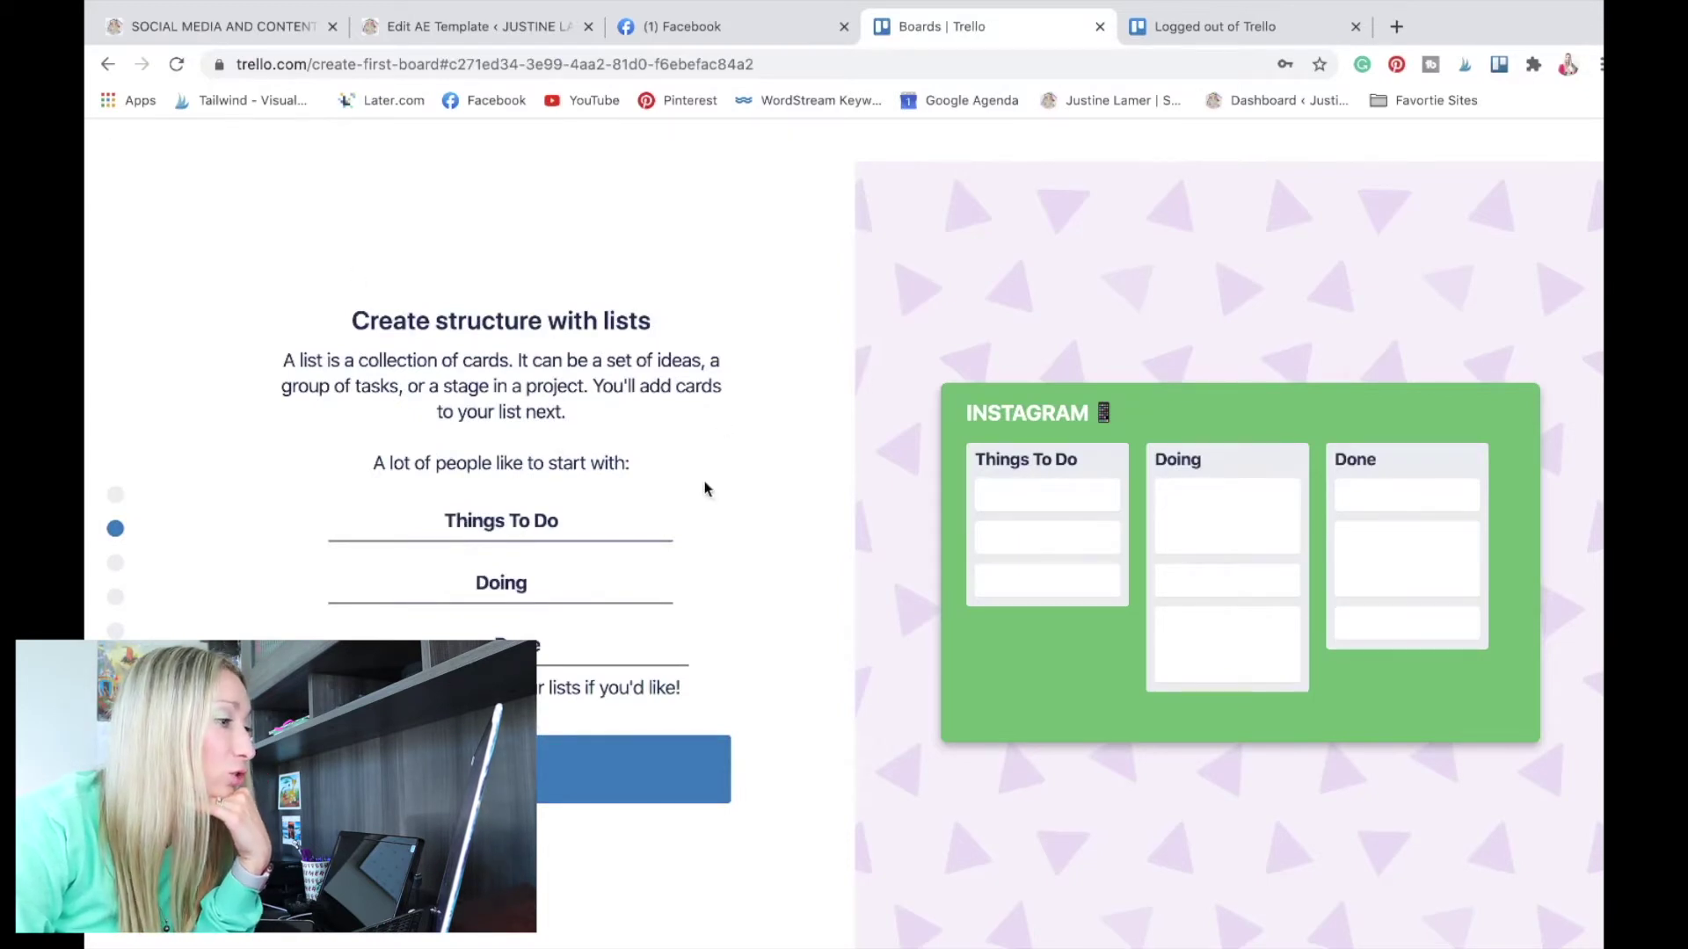
# Name the three lists IDEAS, TODO and READY TO PUBLISH.
pyautogui.click(419, 517)
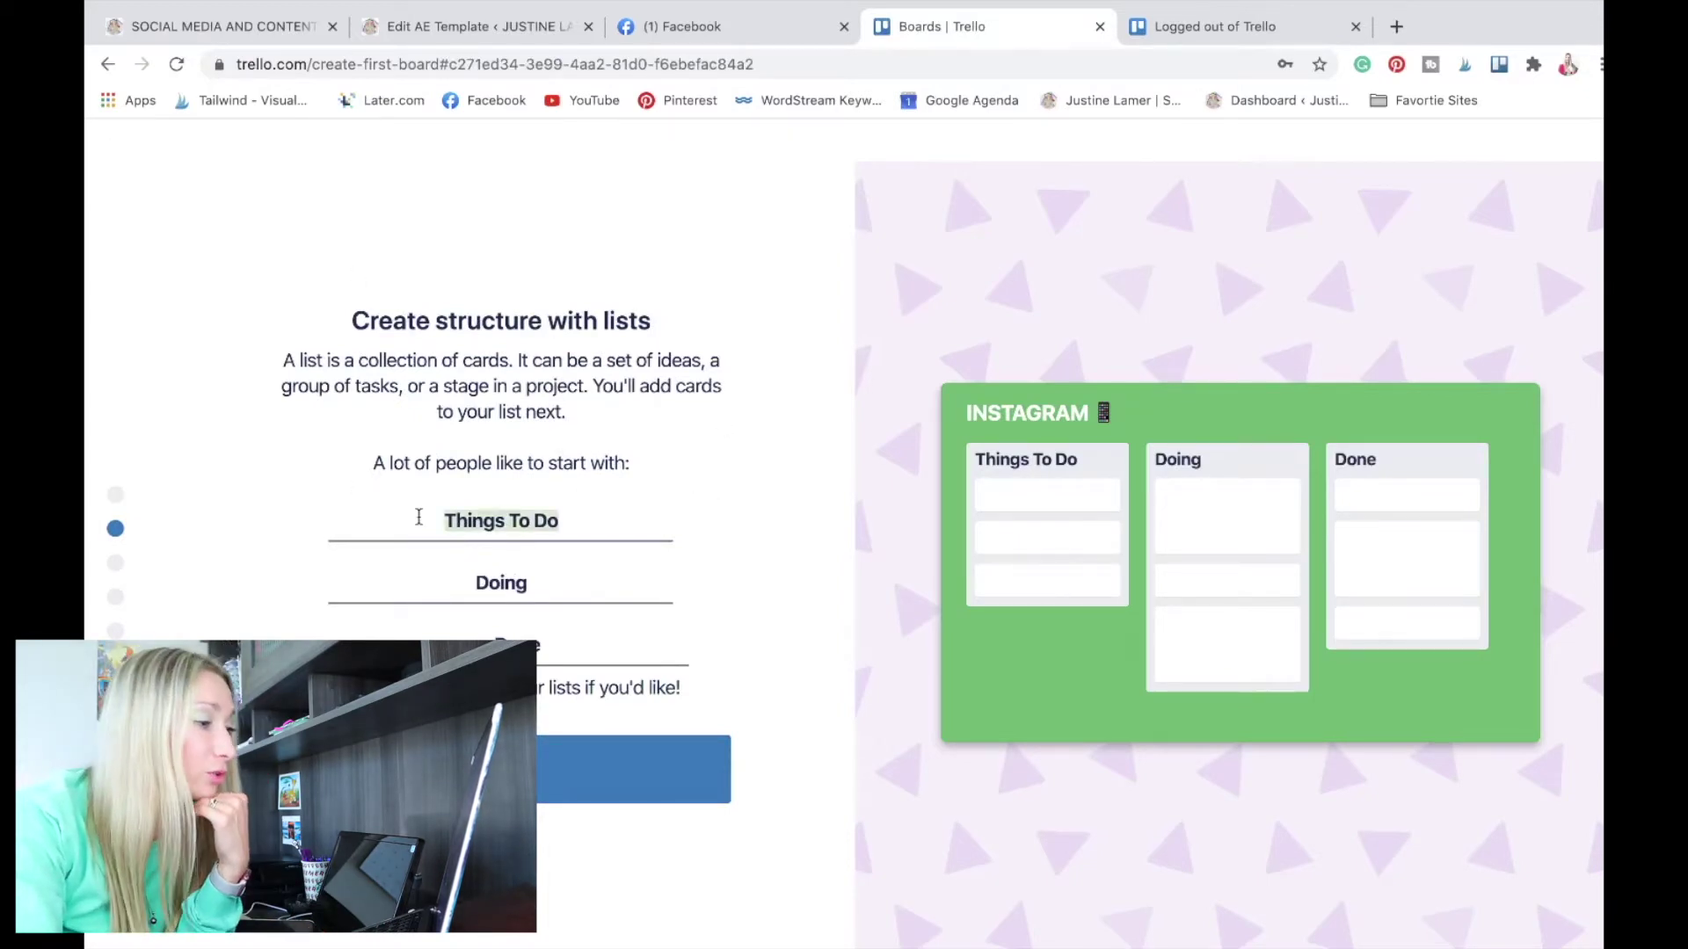
pyautogui.write('Idea')
pyautogui.press('BackSpace')
pyautogui.press('BackSpace')
pyautogui.press('BackSpace')
pyautogui.press('BackSpace')
pyautogui.write('id')
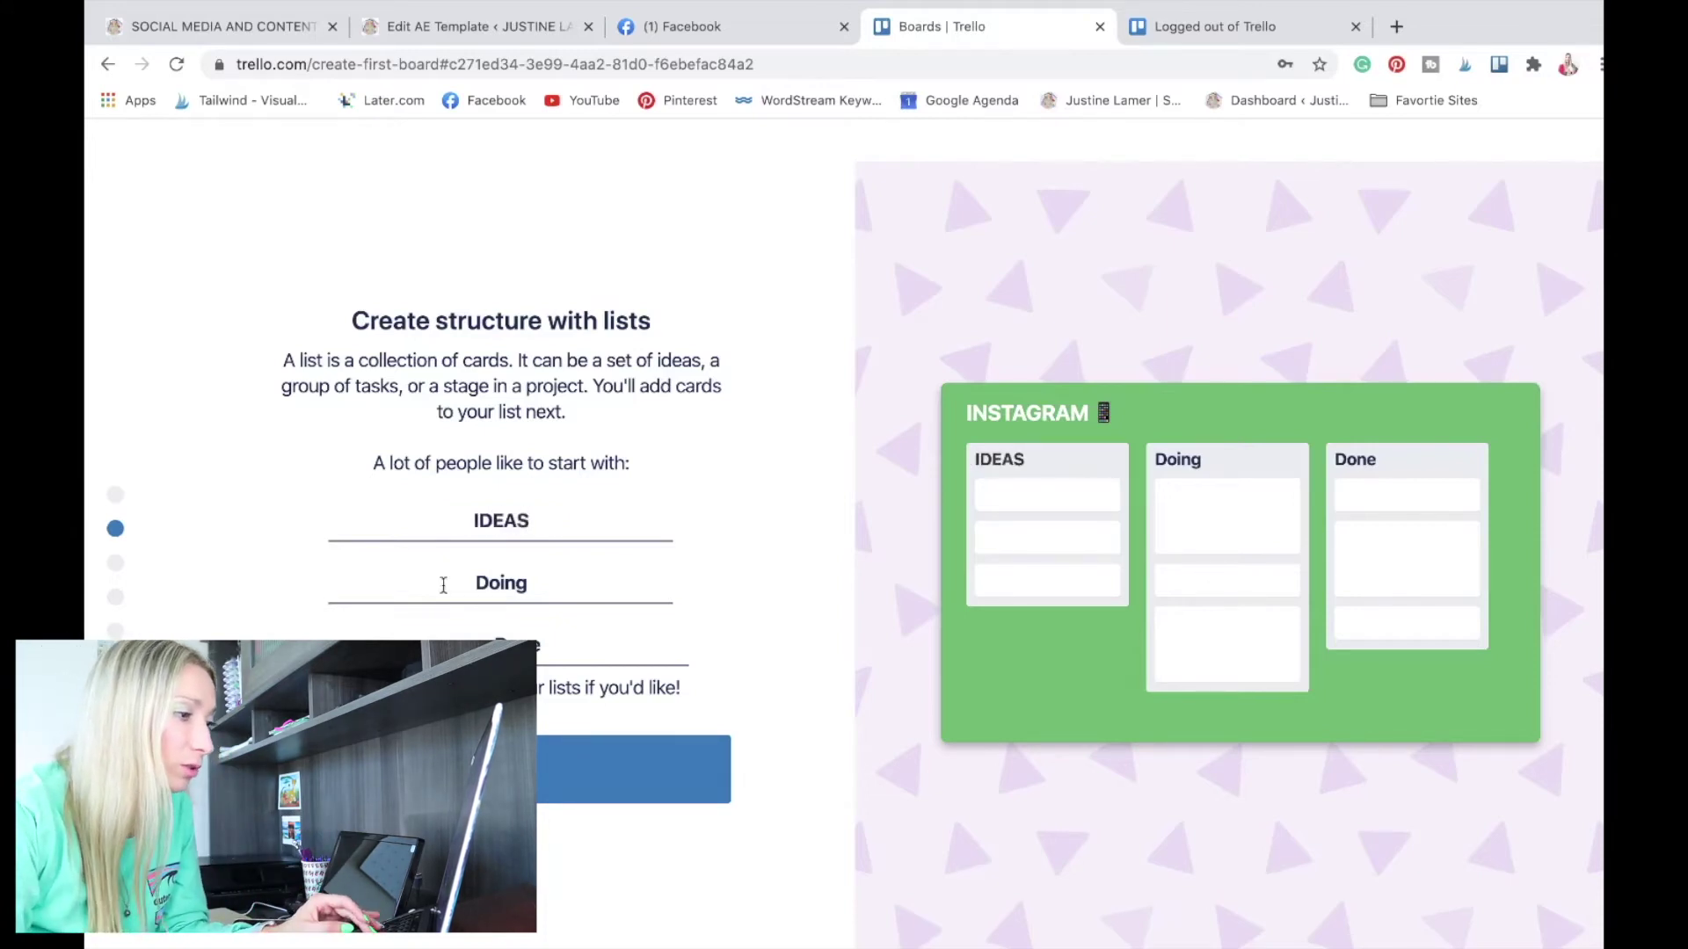
pyautogui.click(539, 591)
pyautogui.write('TO')
pyautogui.press('BackSpace')
pyautogui.write('ODO')
pyautogui.press('Tab')
pyautogui.write('READY TO PUBLISH')
pyautogui.press('Return')
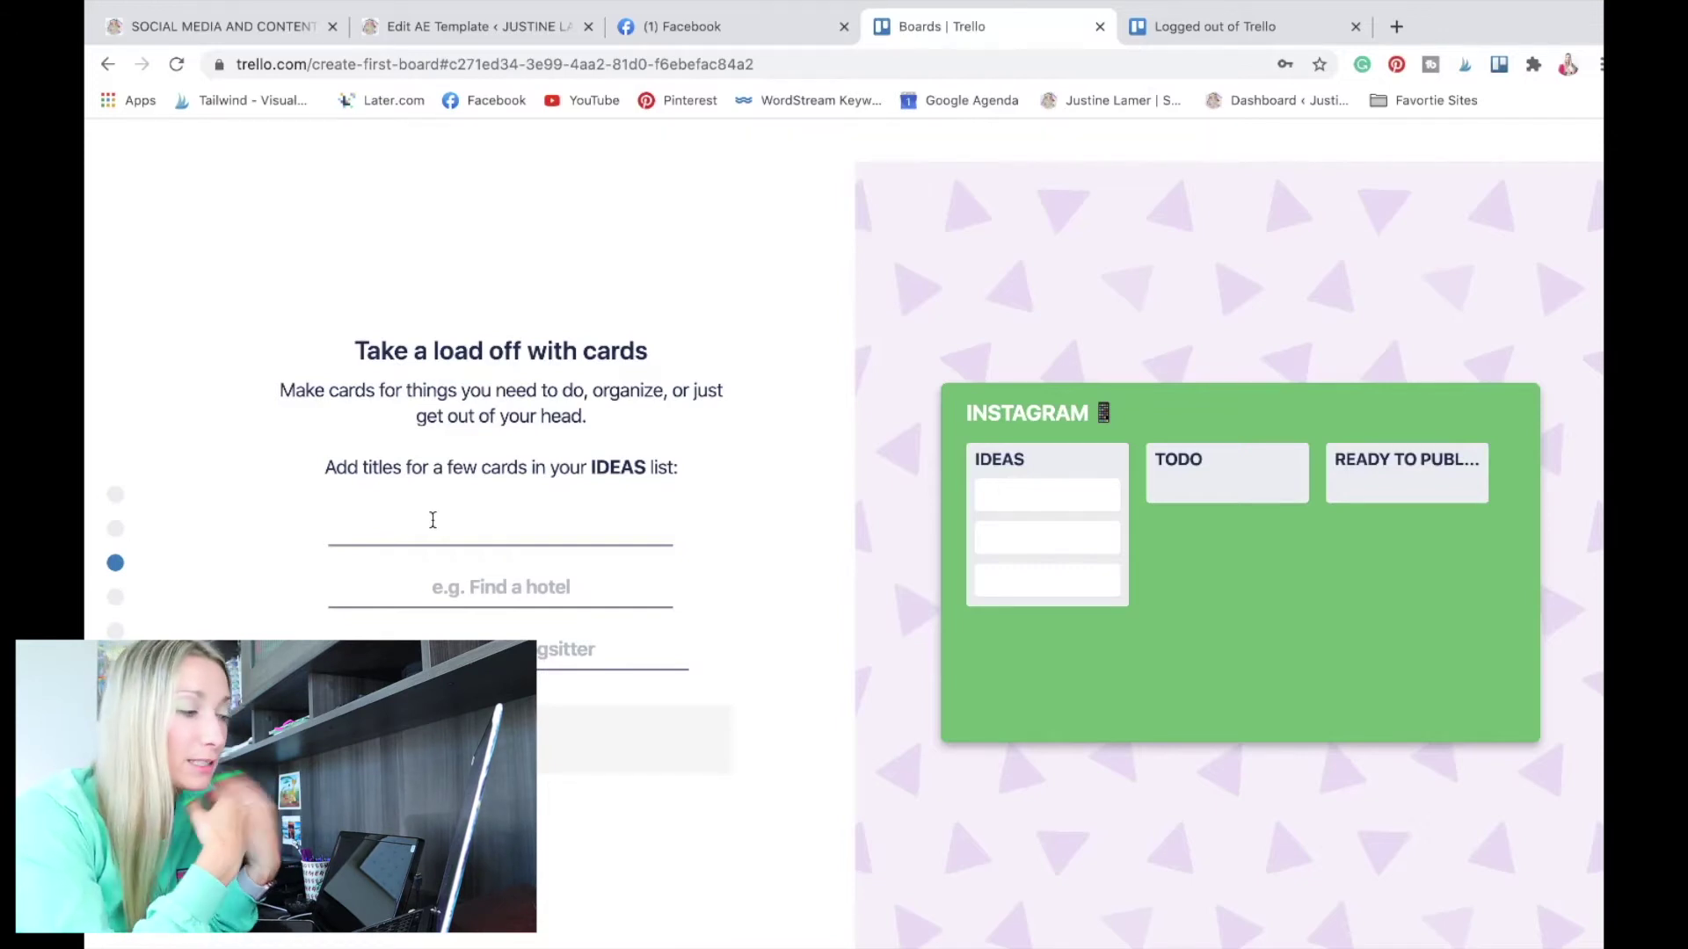
# Add DISNEY POSTS and PERSONAL POSTS cards plus a checklist item, then finish the setup.
pyautogui.write('DINSEYPOSTS')
pyautogui.press('Tab')
pyautogui.write('PER')
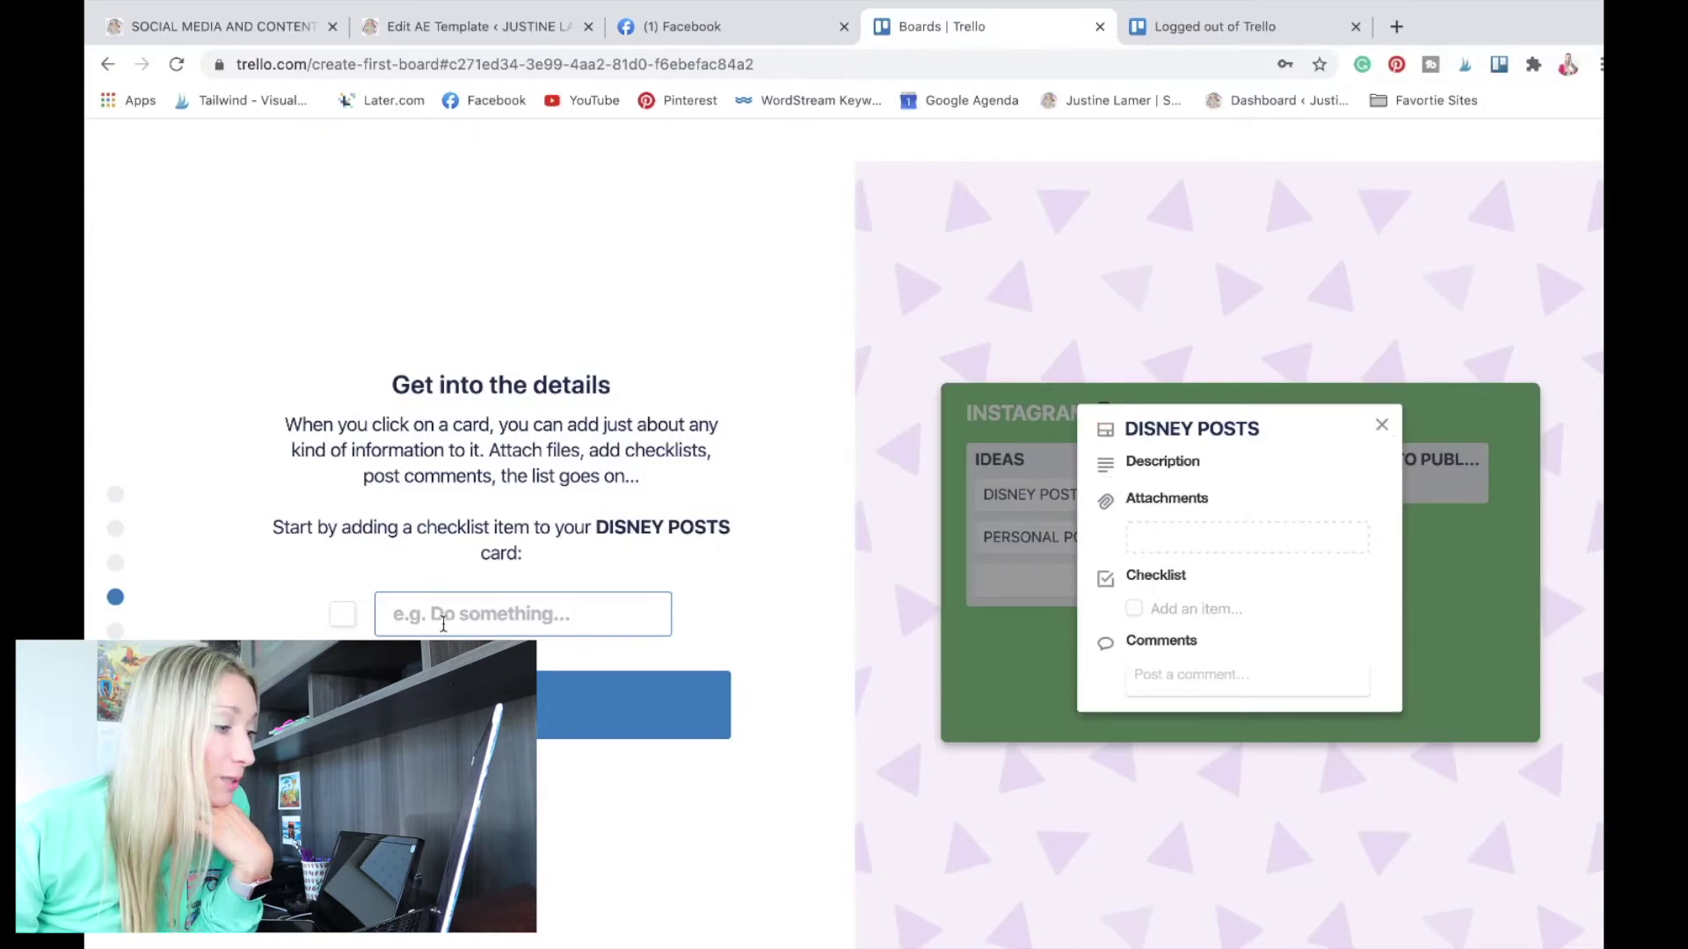
pyautogui.click(494, 616)
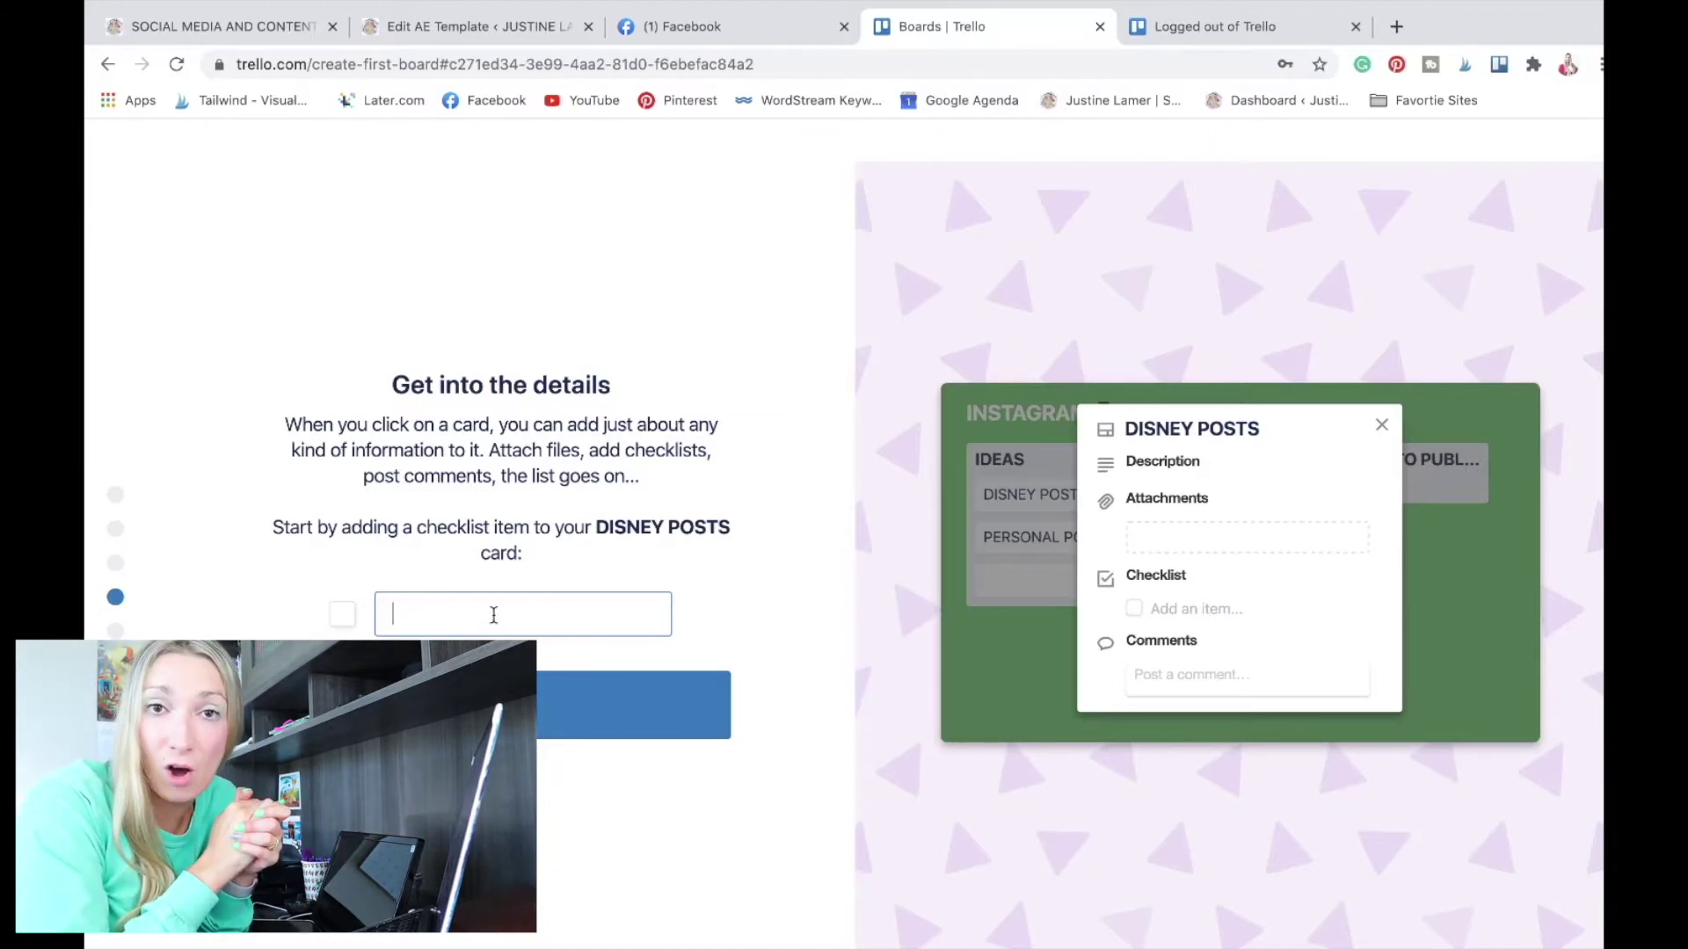
pyautogui.click(649, 682)
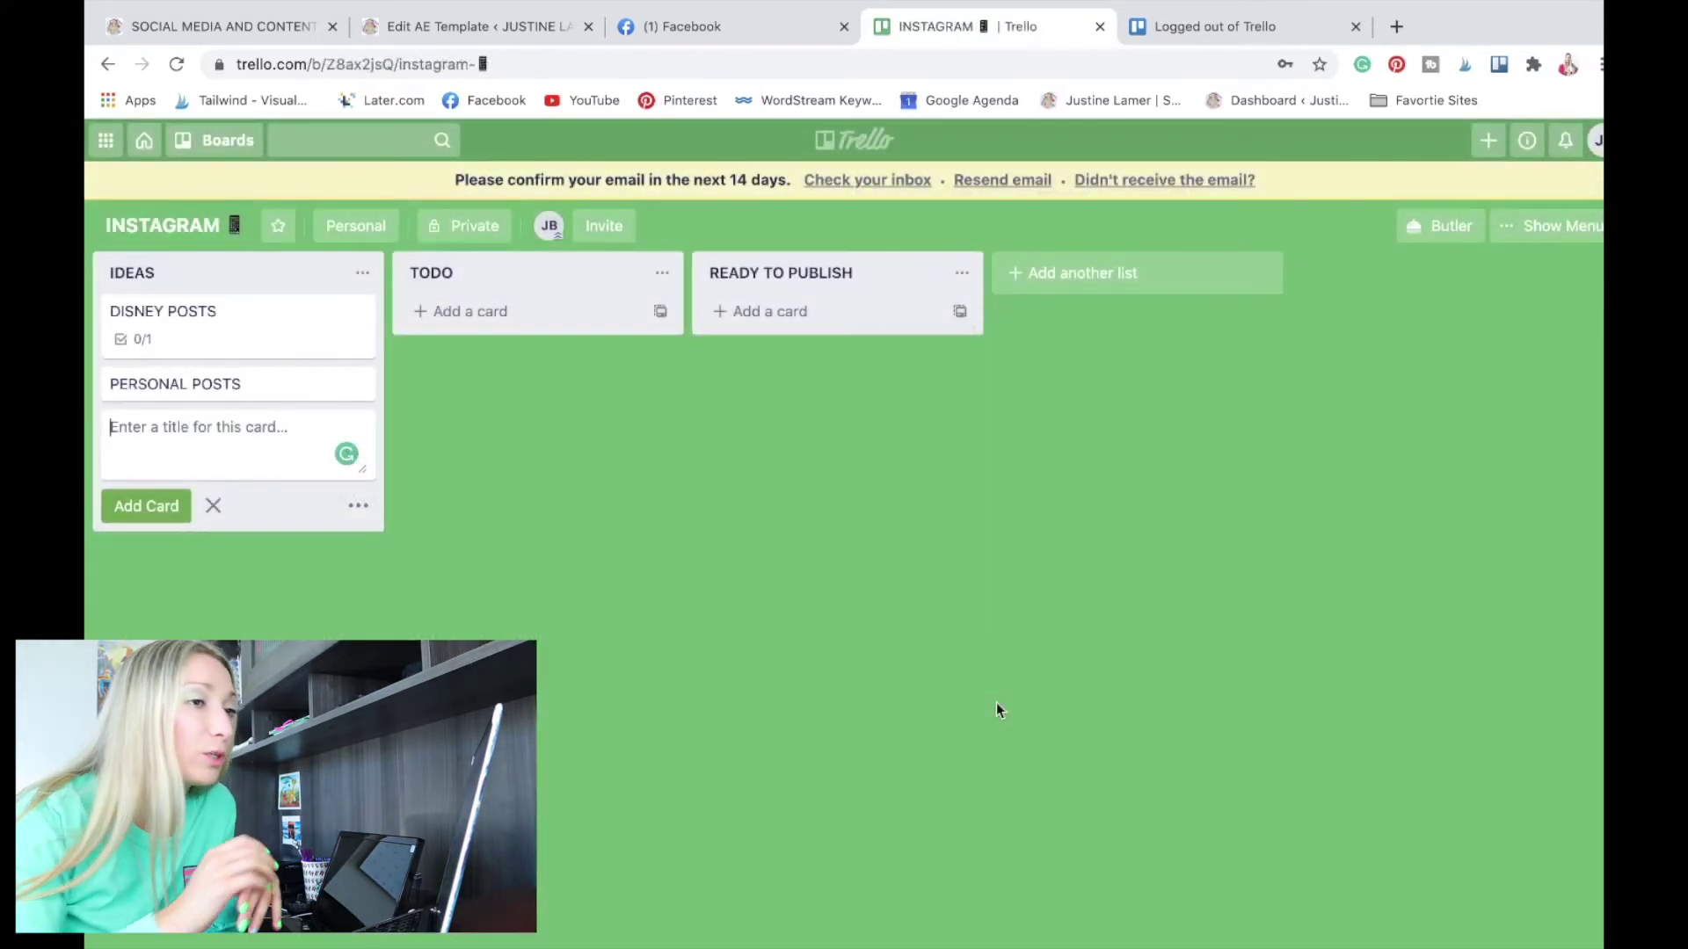
# Set the board background to a photo found by searching 'planner'.
pyautogui.click(1547, 229)
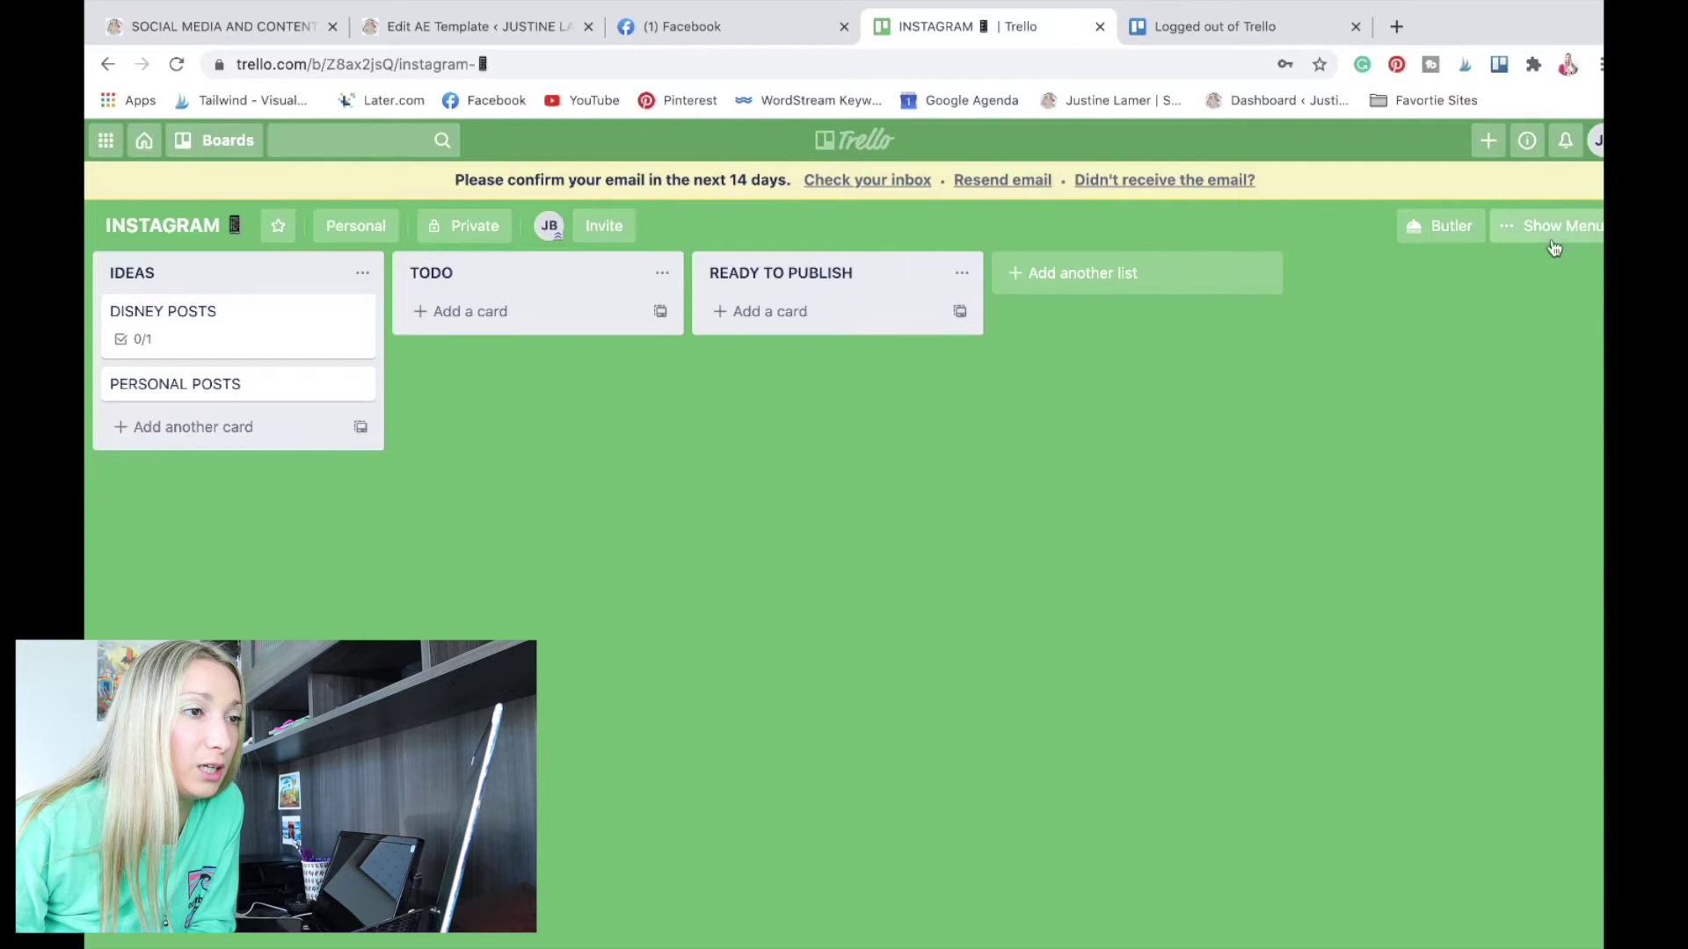
pyautogui.click(1516, 356)
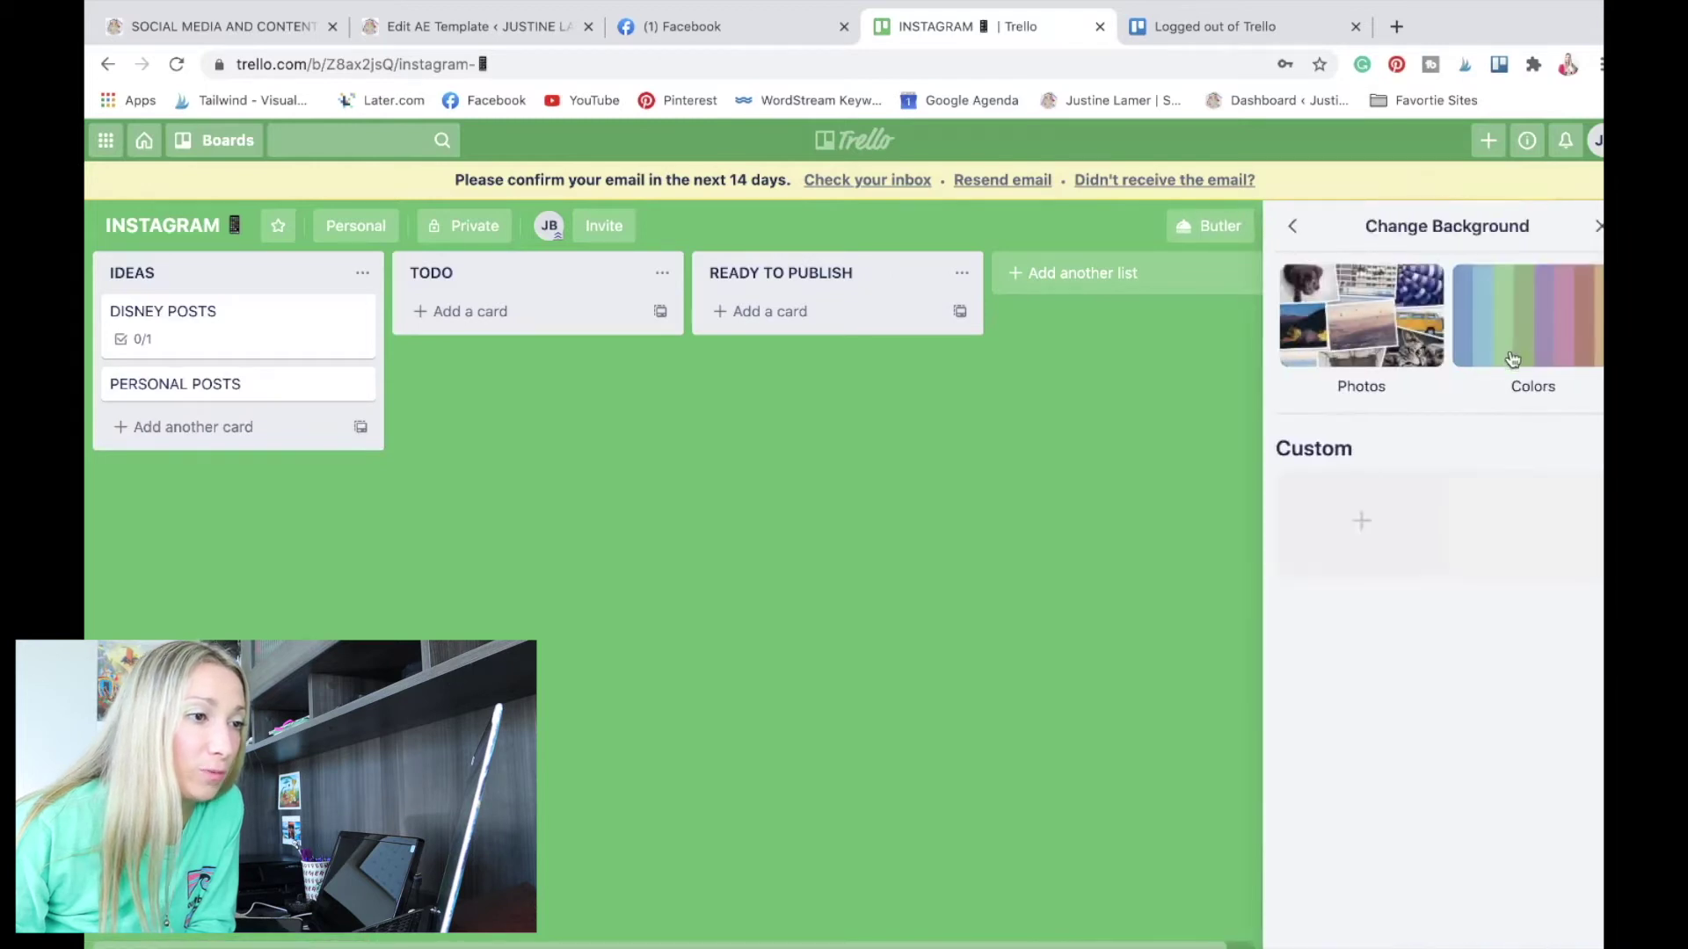
pyautogui.click(1368, 338)
pyautogui.write('planner')
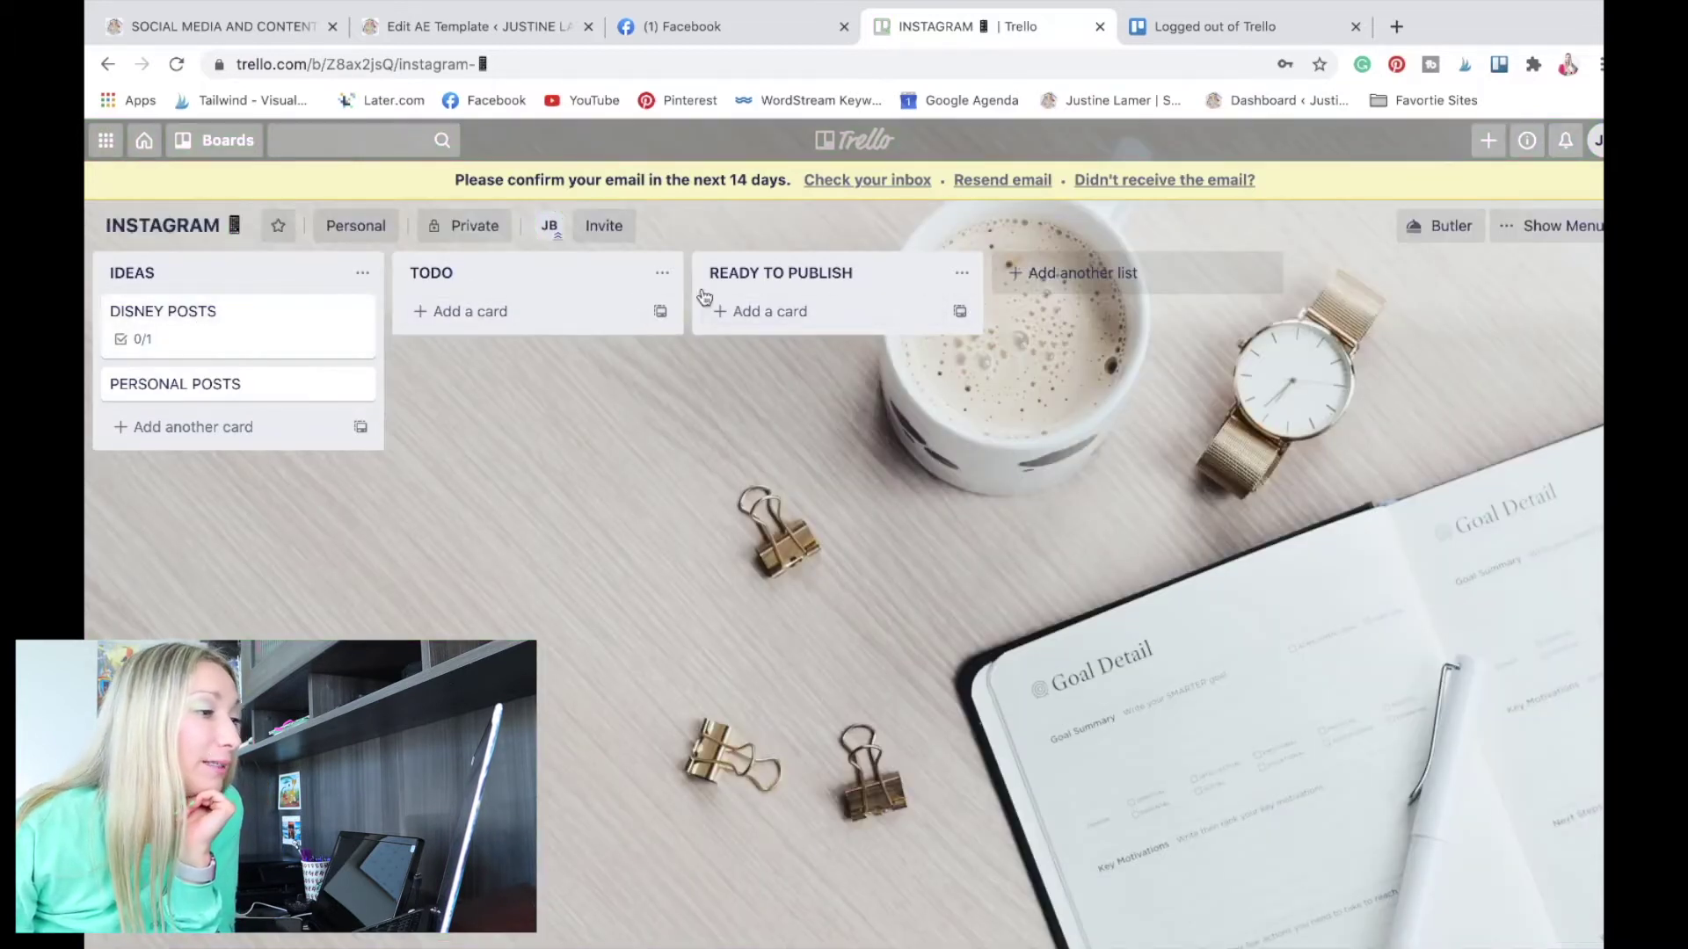
# Add DONE ✅ and CONTEN CALENDER 2020 lists, moving the calendar list to the far left.
pyautogui.click(662, 272)
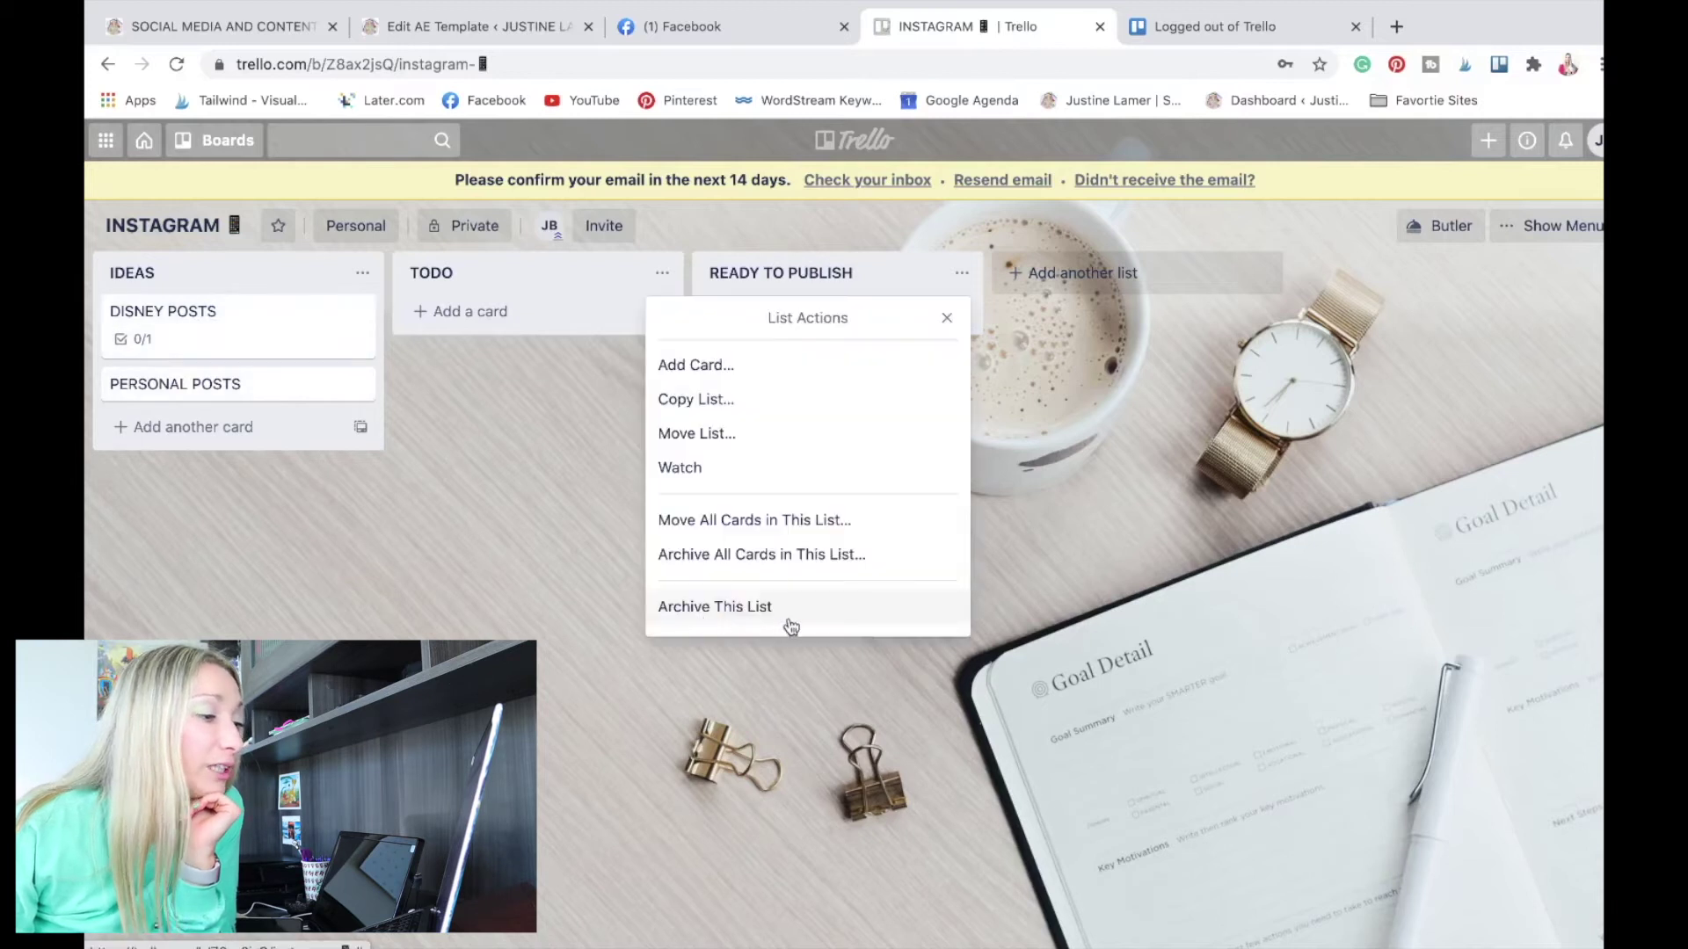
pyautogui.click(974, 609)
pyautogui.click(1083, 273)
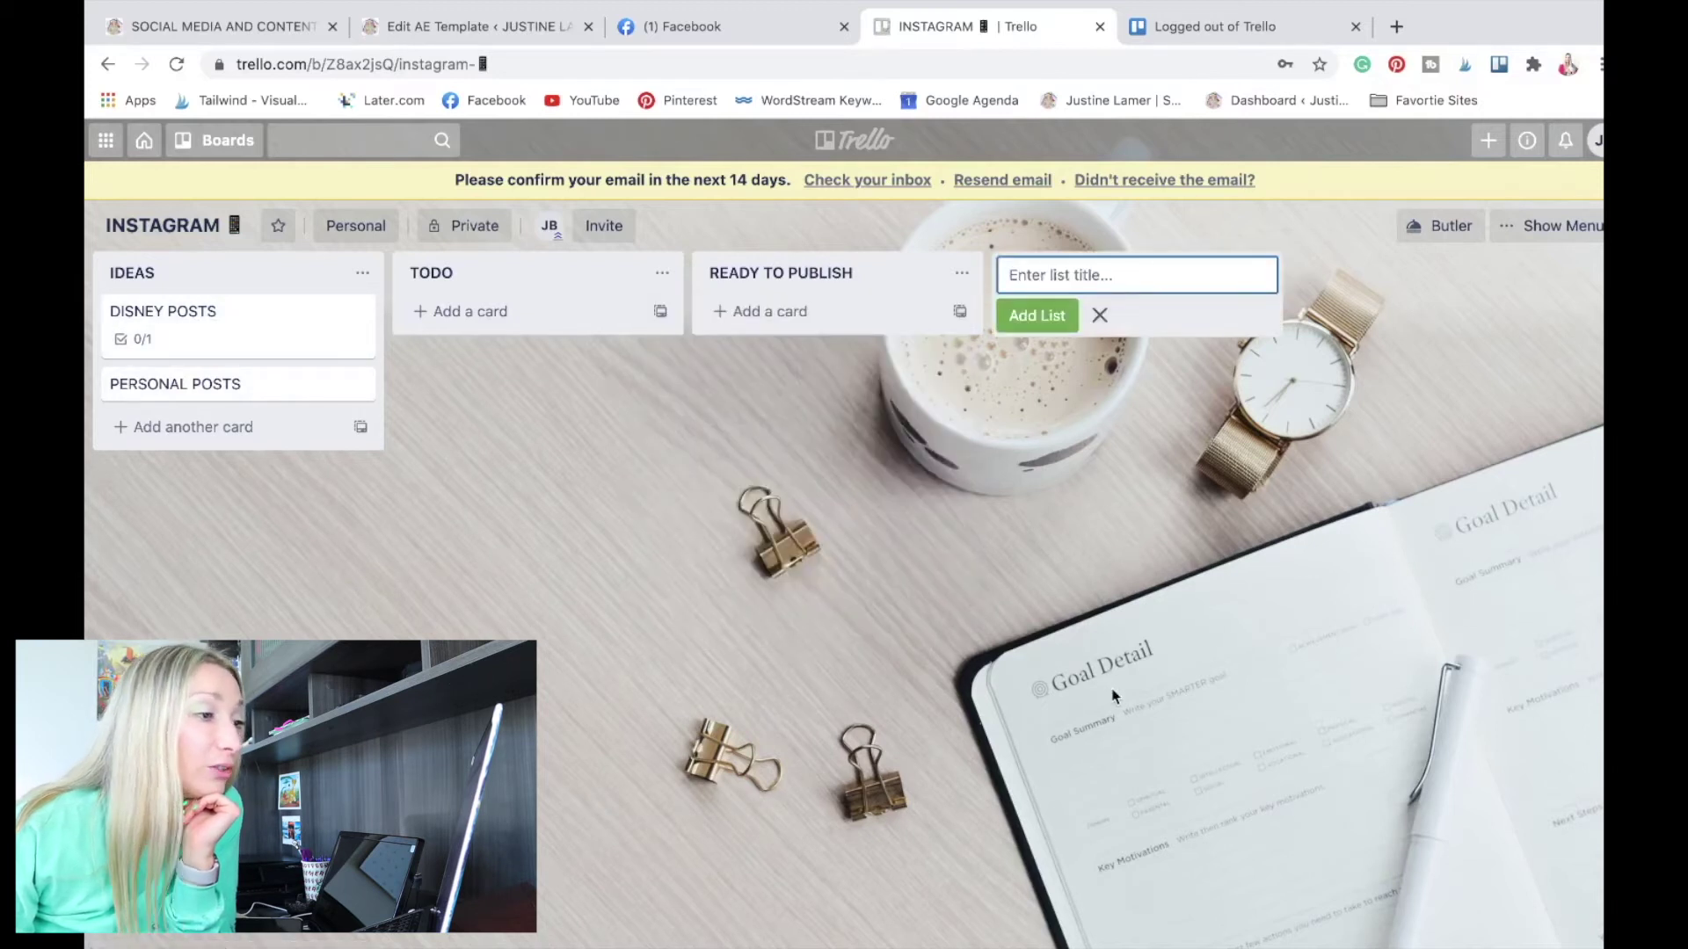
pyautogui.write('DONE')
pyautogui.write('✅')
pyautogui.press('Return')
pyautogui.write('CONTEN')
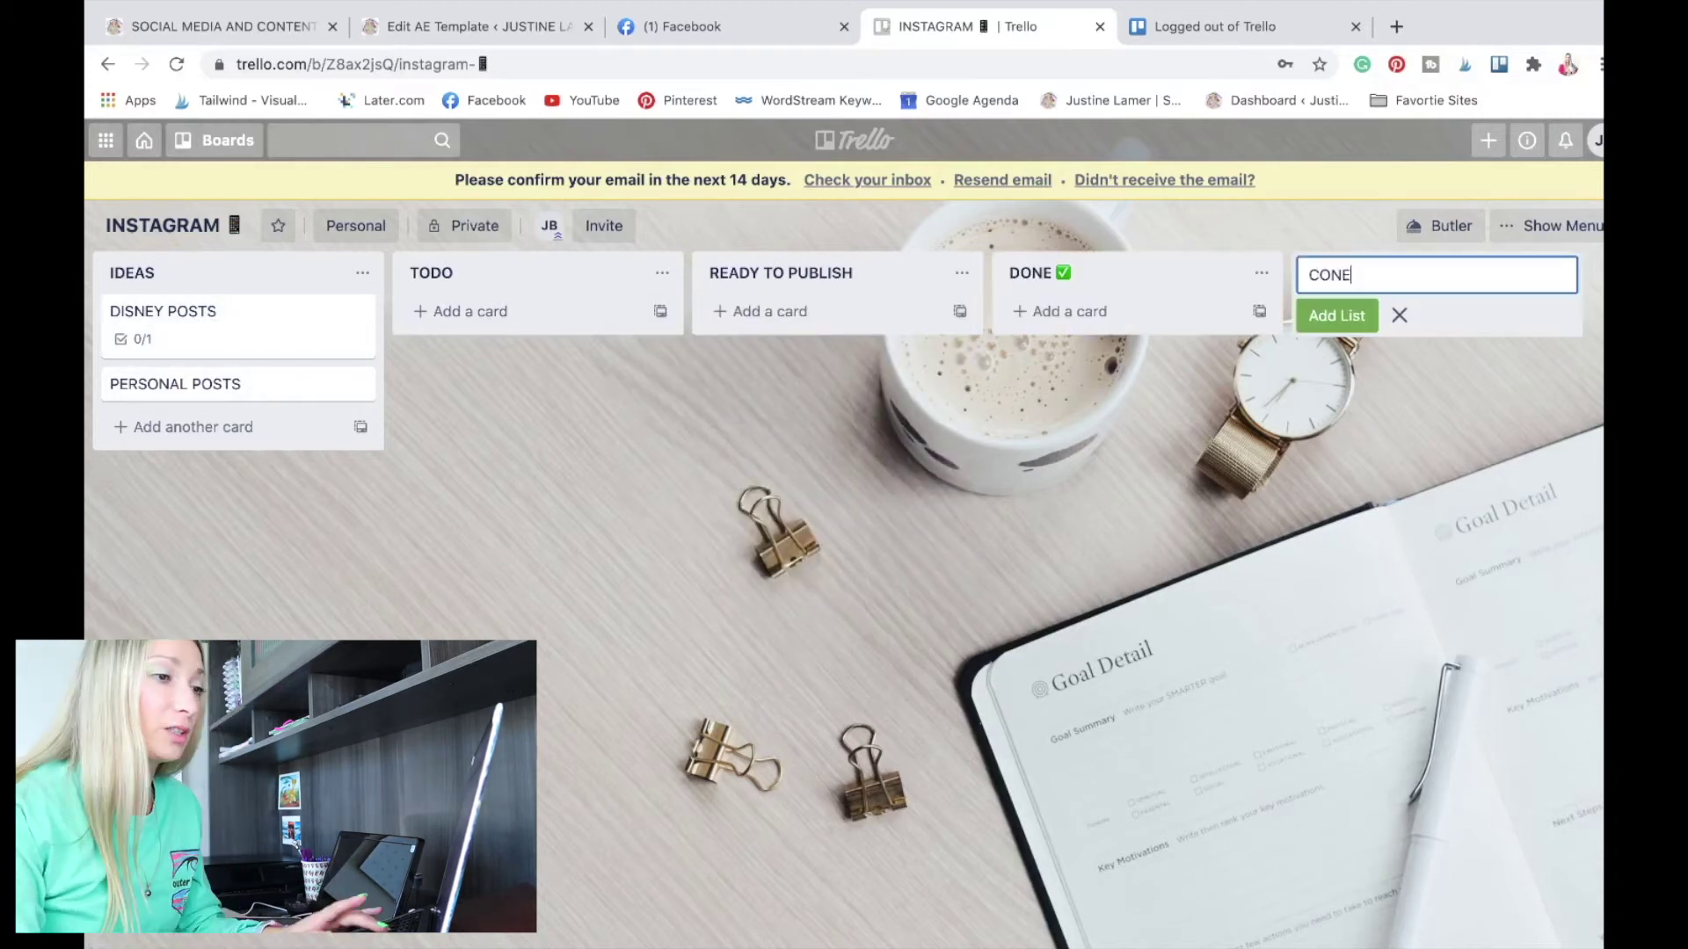
pyautogui.write(' CALENDER 2020')
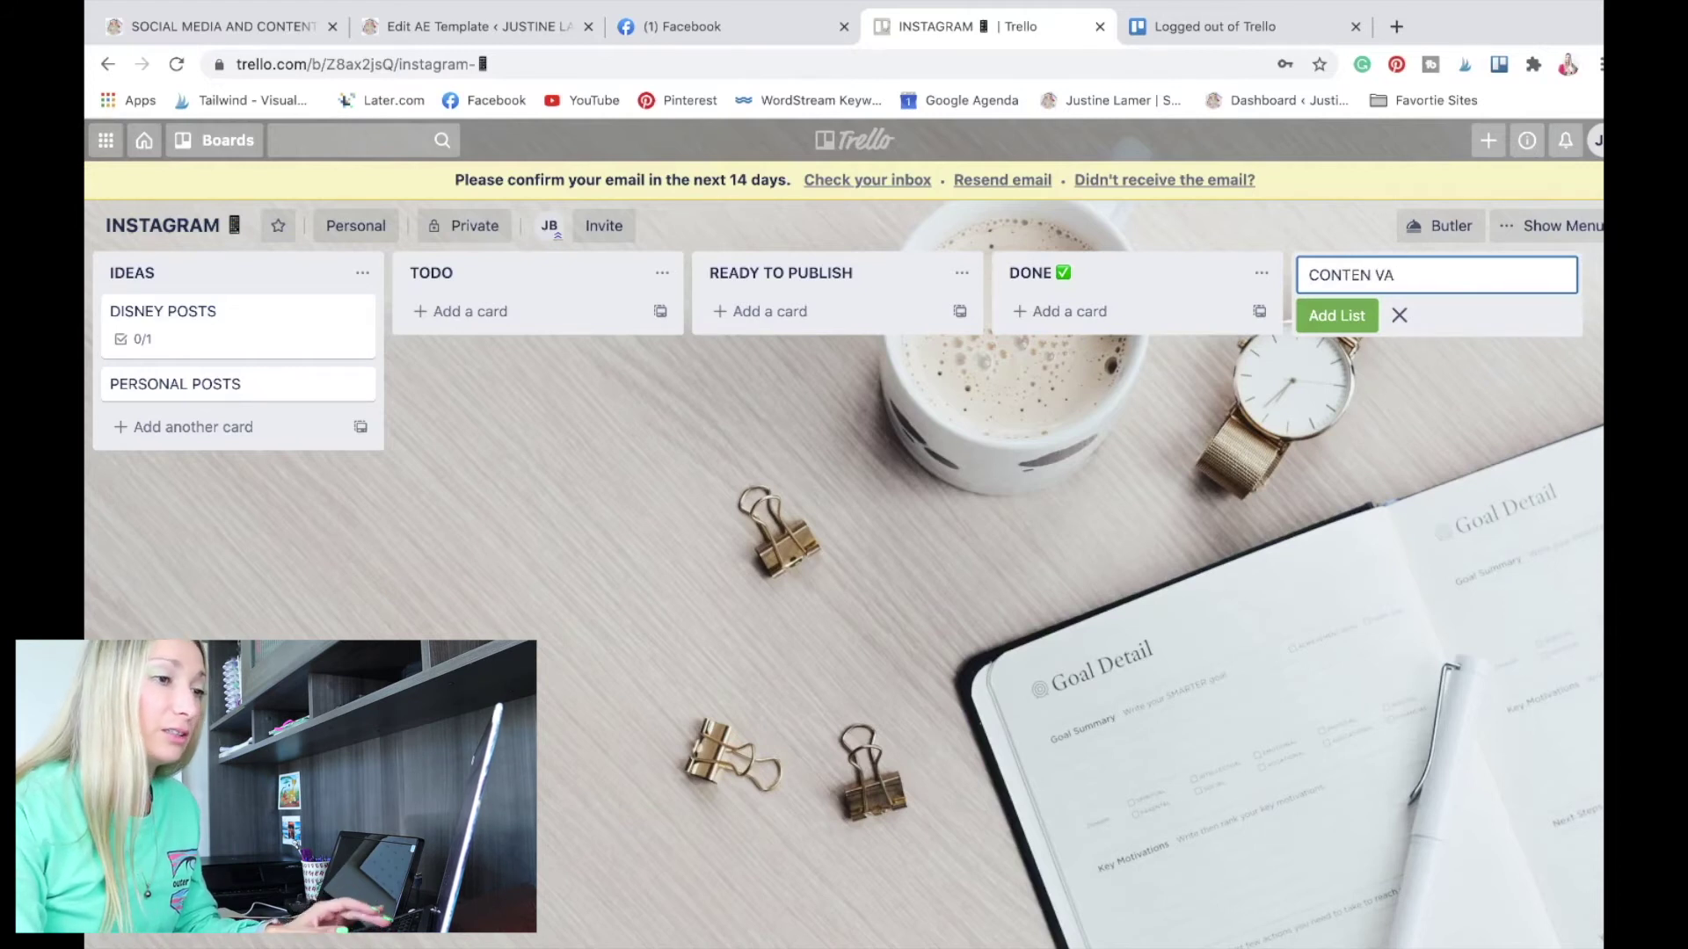
pyautogui.press('Return')
pyautogui.moveTo(1184, 298); pyautogui.dragTo(274, 331)
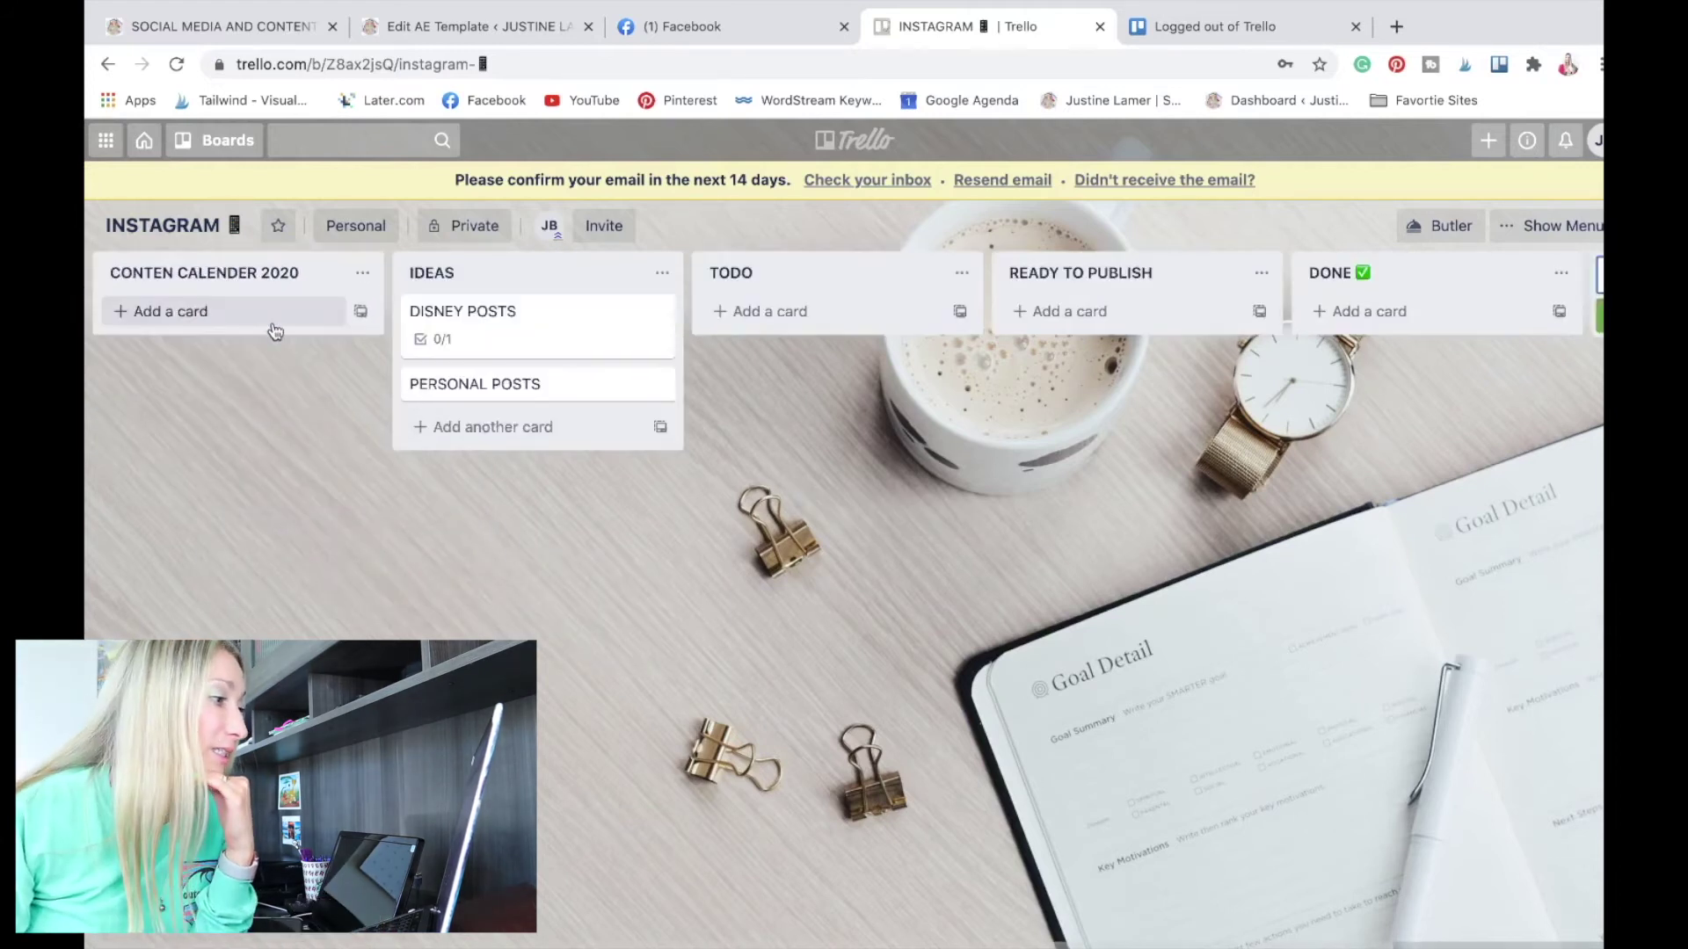
# Add JULY, AUGUST, SEPTEMBER and OCTOBER month cards to the CONTEN CALENDER 2020 list.
pyautogui.click(149, 317)
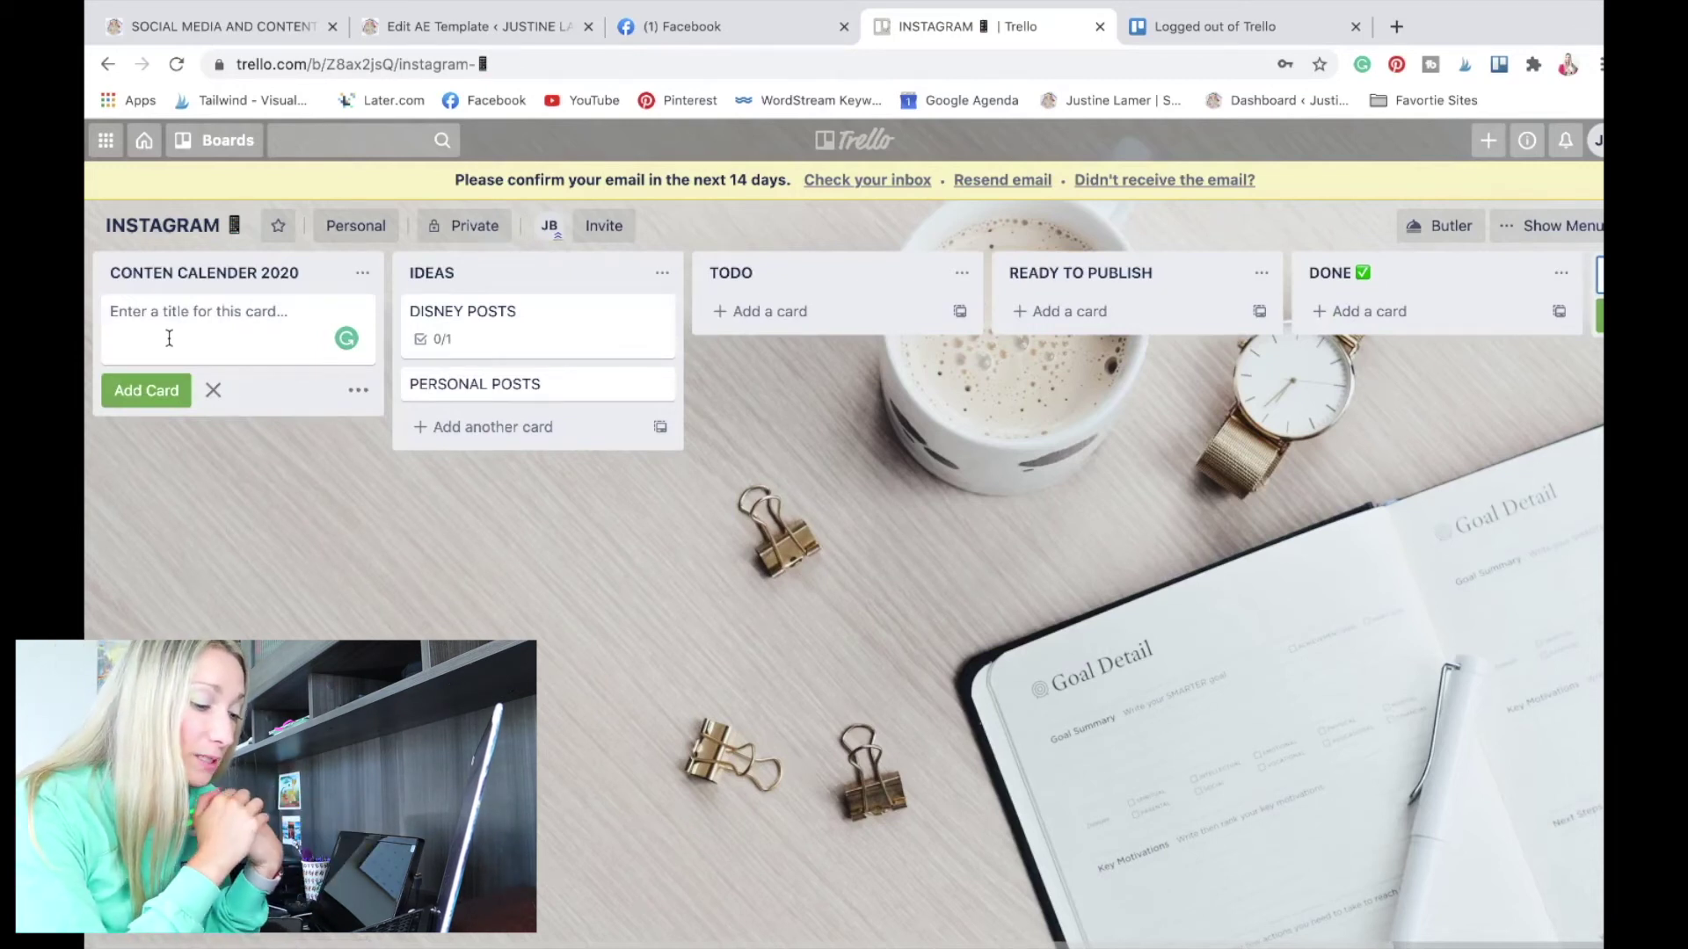
pyautogui.write('JUL')
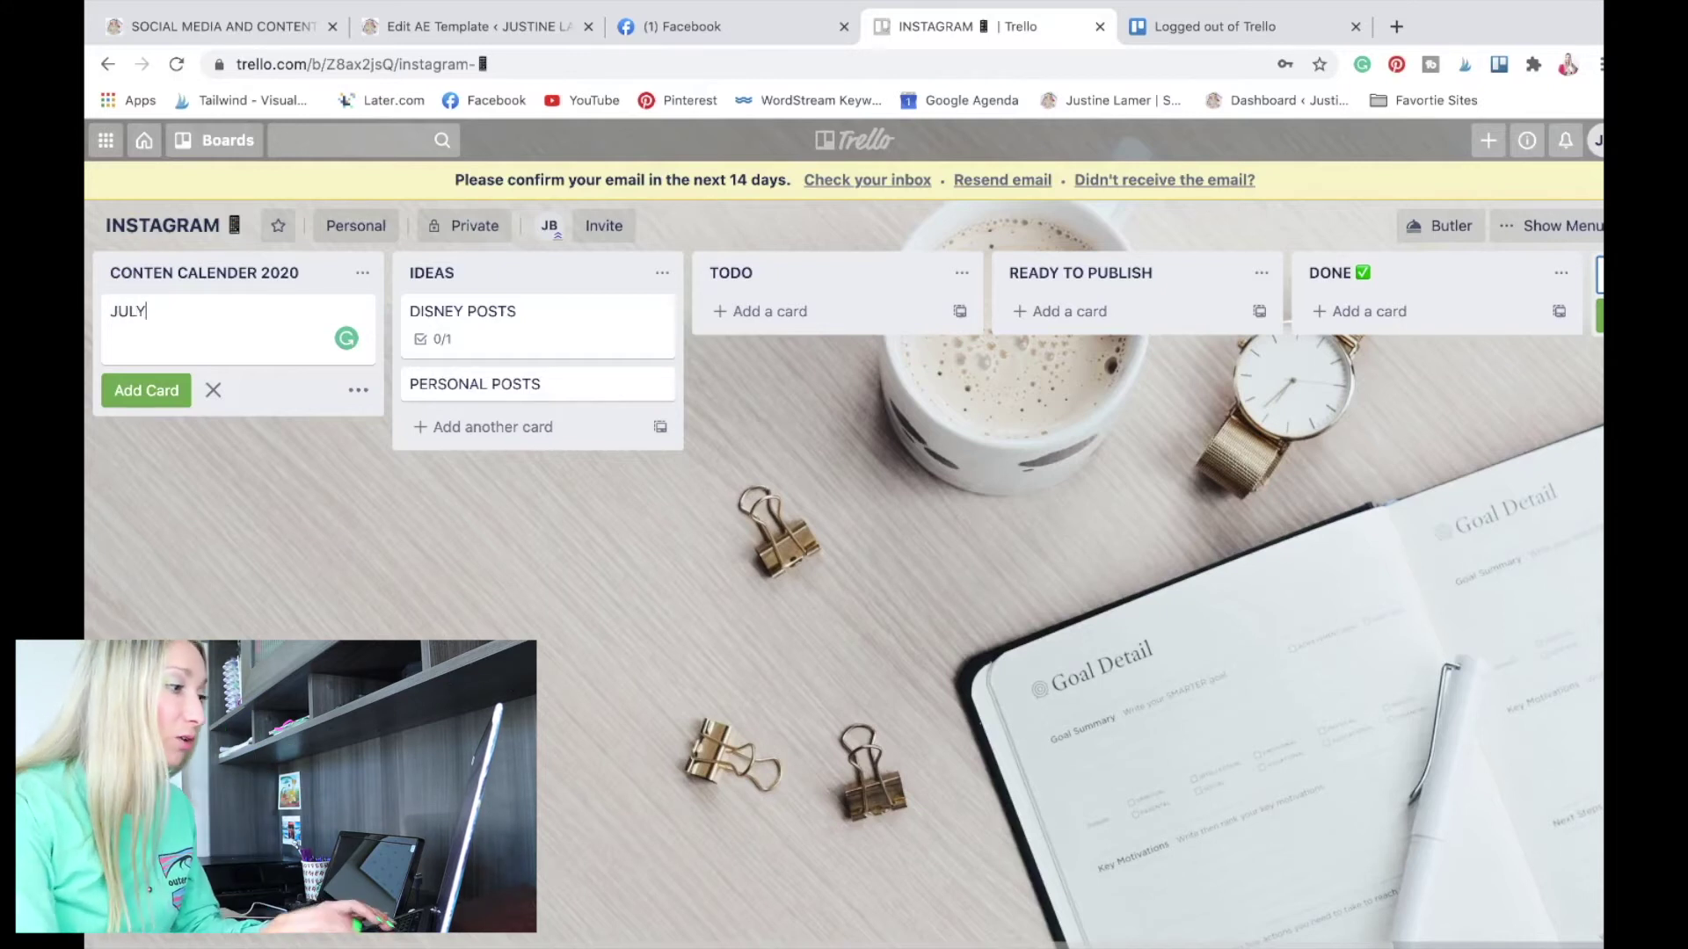
pyautogui.write('Y')
pyautogui.click(166, 390)
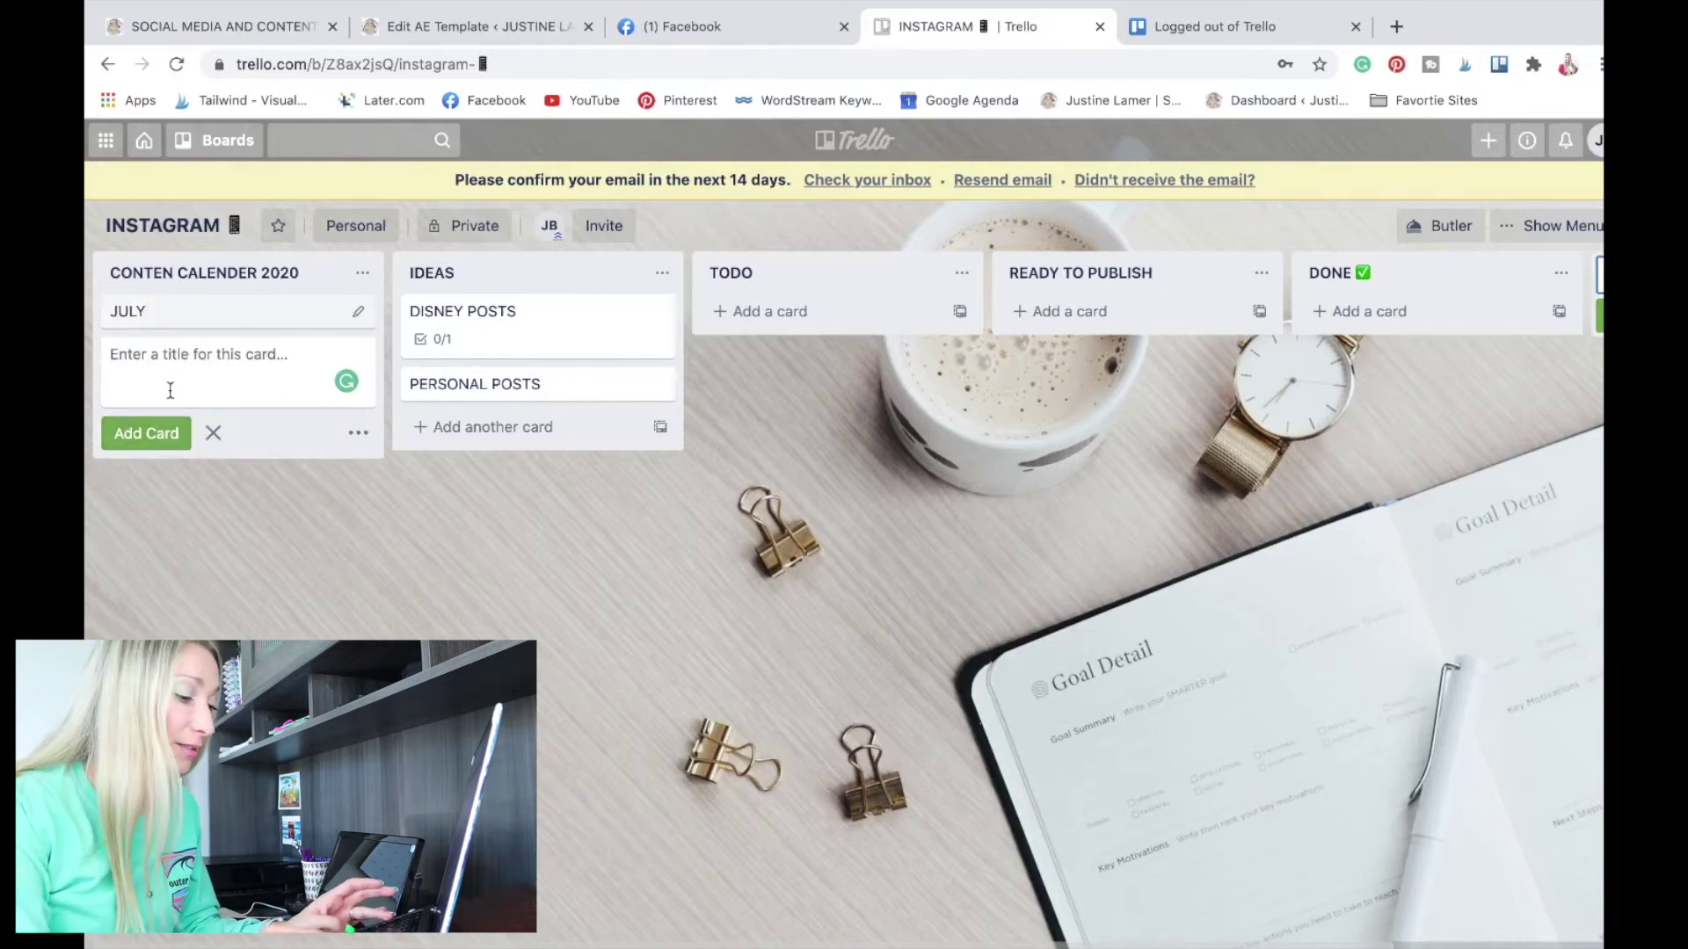
pyautogui.write('AUGUST')
pyautogui.press('Return')
pyautogui.write('SEPTEMBER')
pyautogui.press('Return')
pyautogui.write('OC')
pyautogui.press('BackSpace')
pyautogui.press('BackSpace')
pyautogui.write('OC')
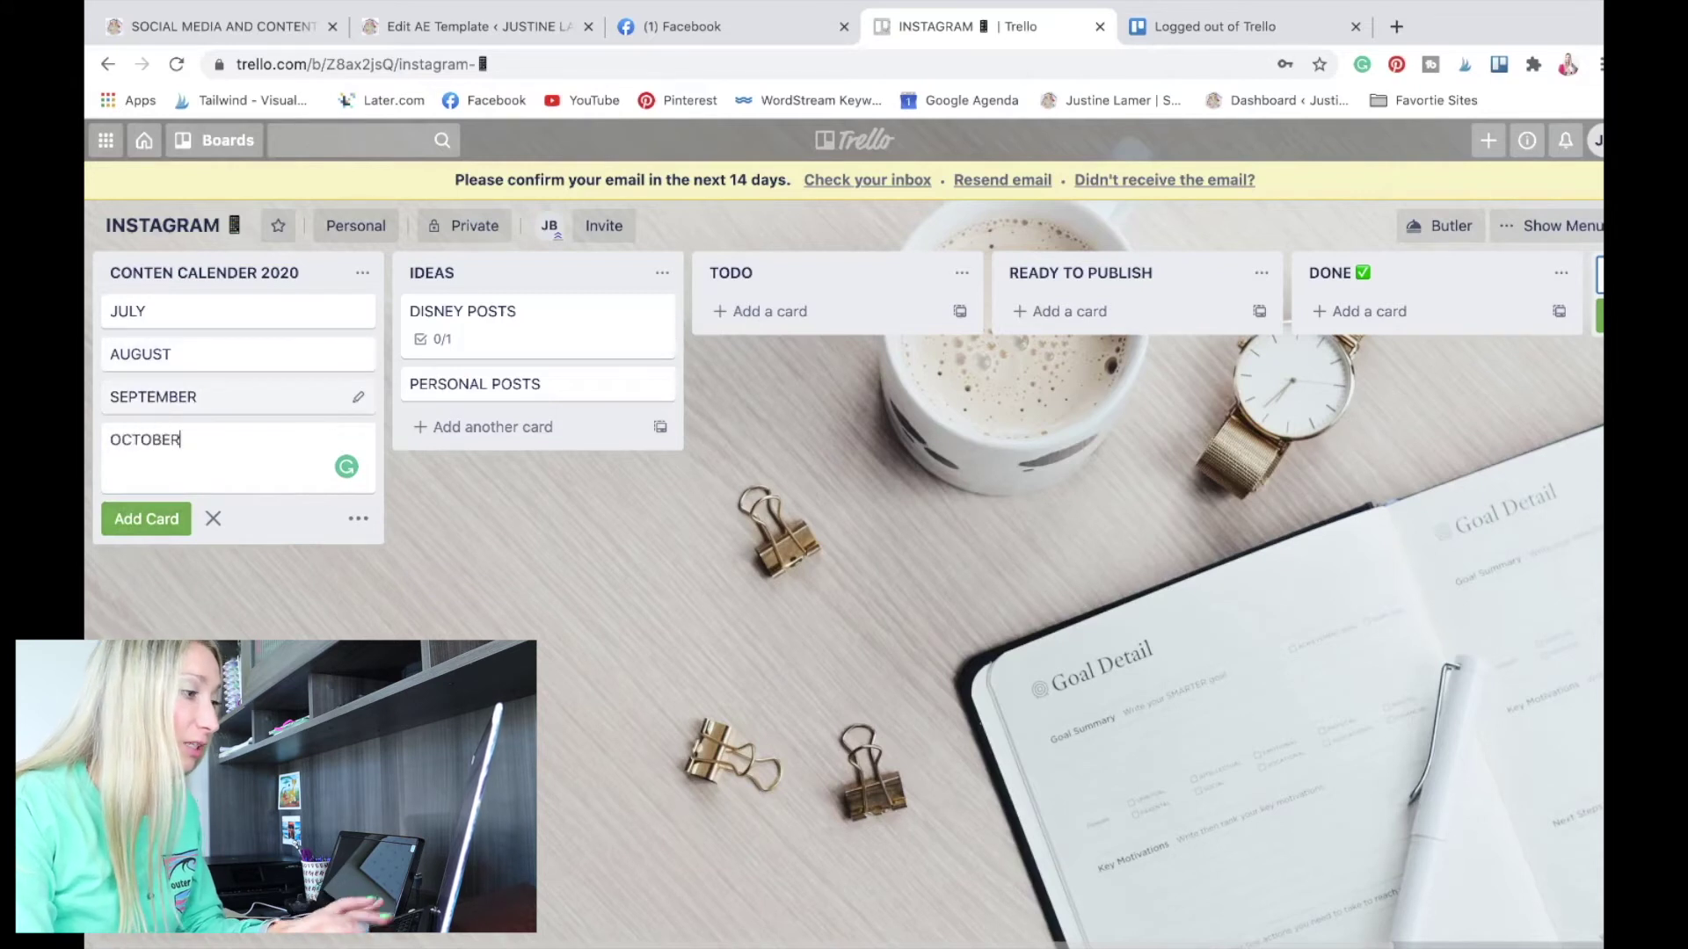
pyautogui.write('TOBER')
pyautogui.click(132, 518)
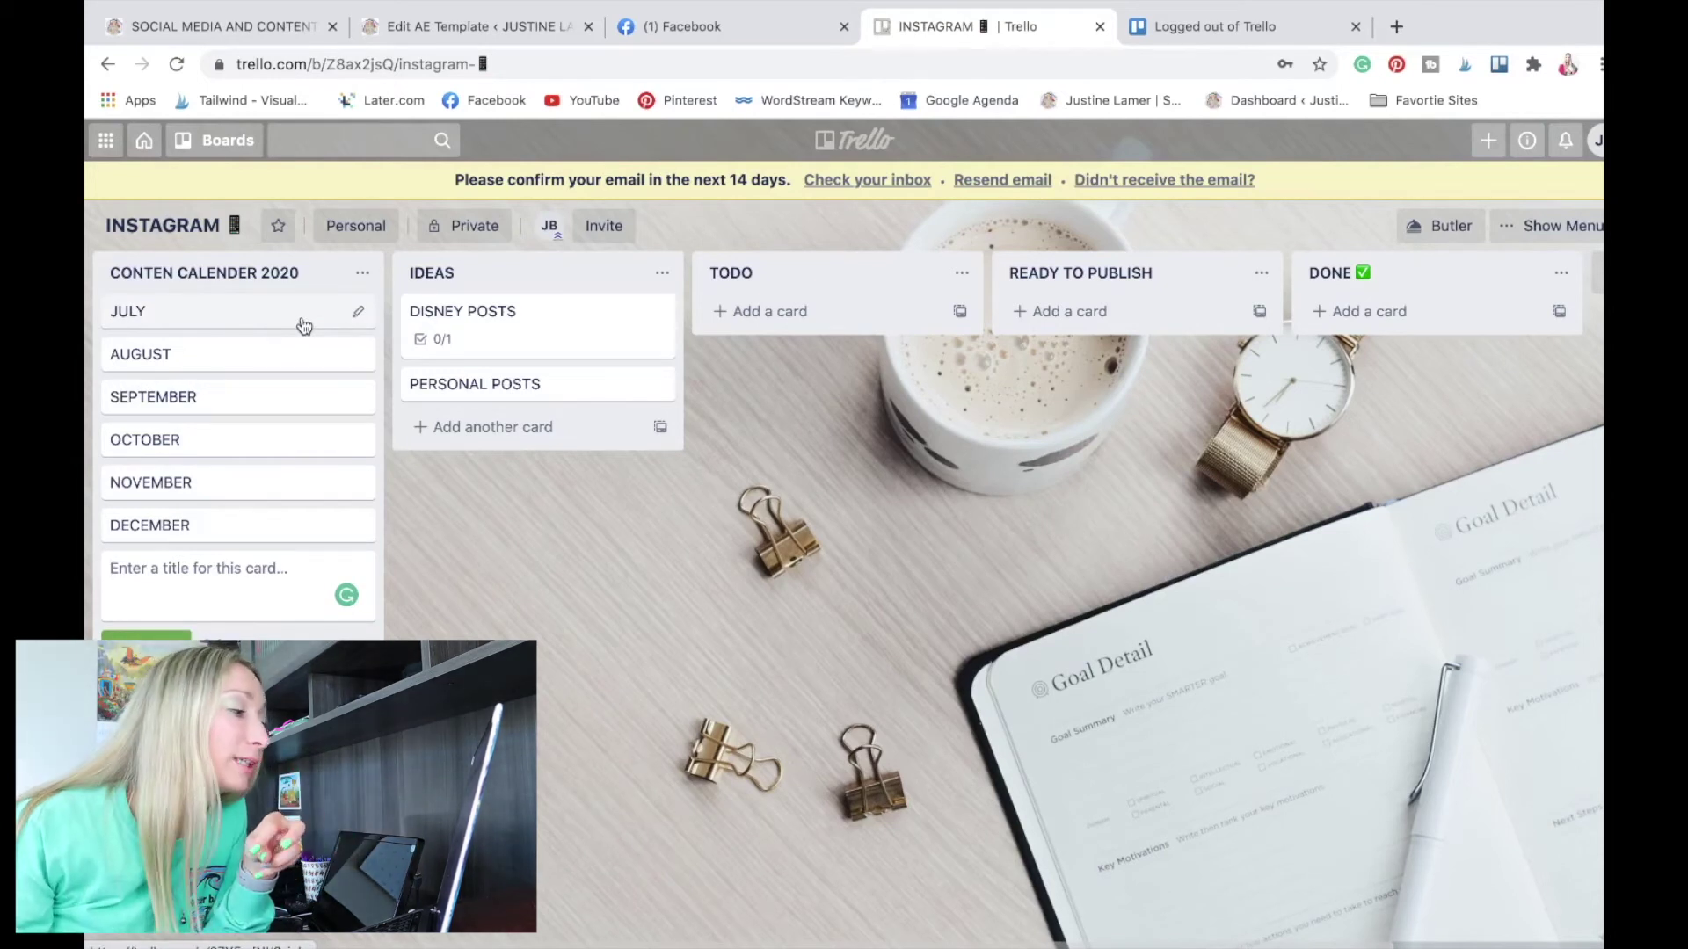
pyautogui.click(167, 315)
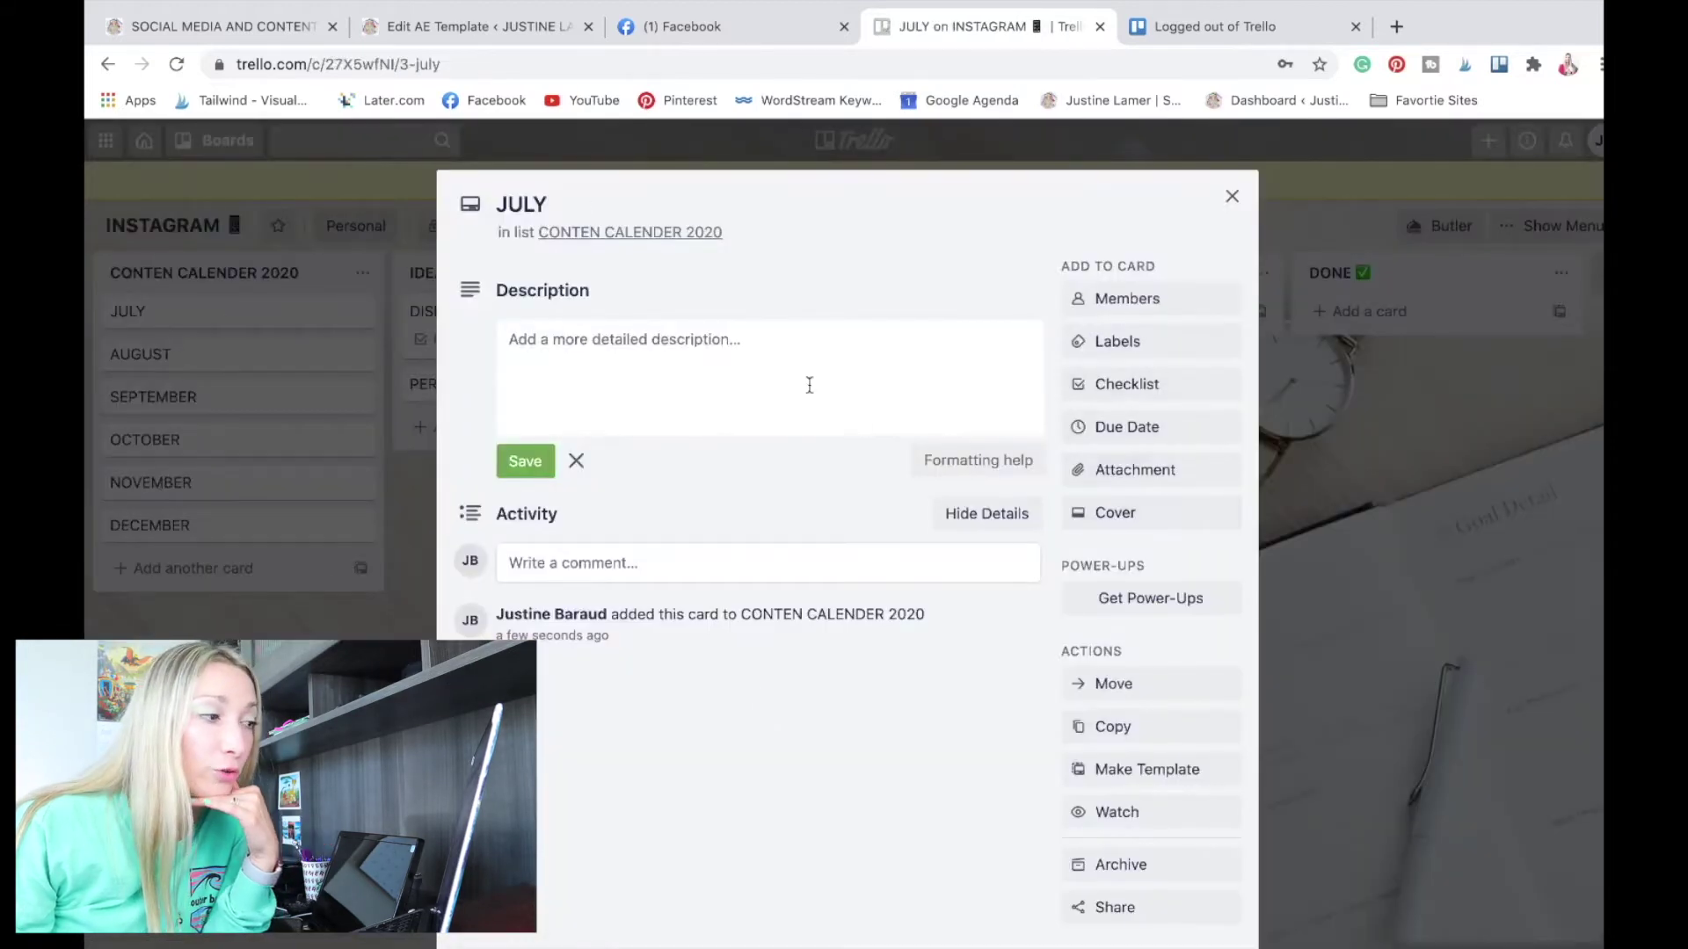
# Set a cover on the JULY card, trying an orange full-card cover and a stock photo.
pyautogui.click(1147, 519)
pyautogui.click(1225, 578)
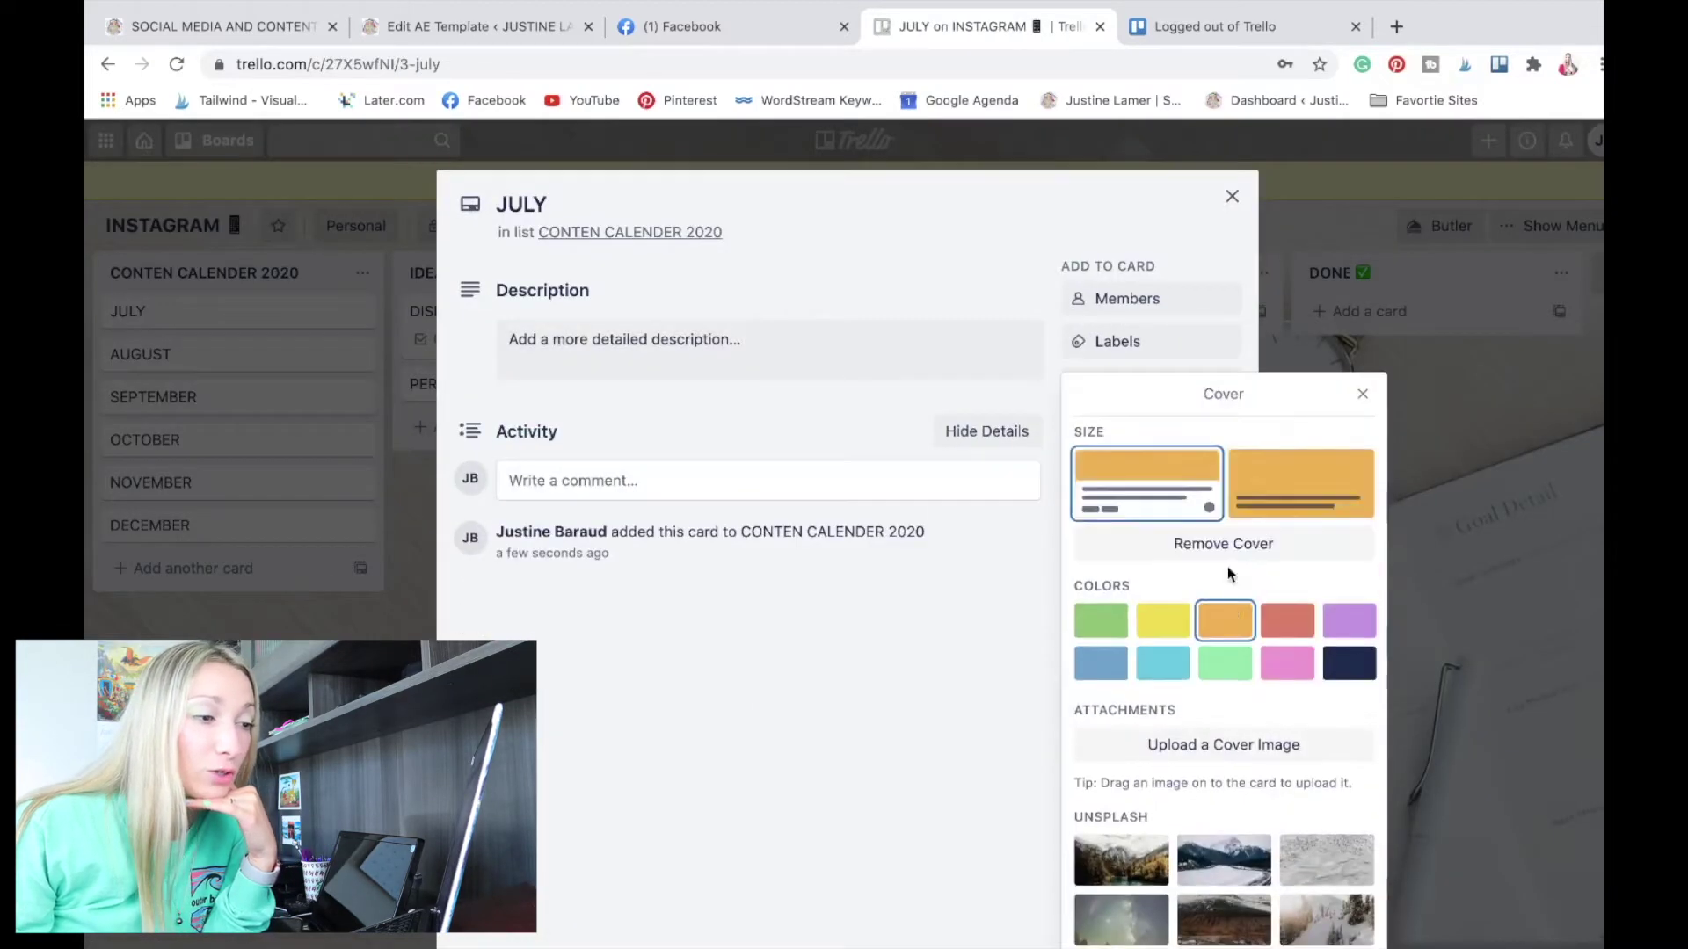
pyautogui.click(1300, 444)
pyautogui.click(1147, 826)
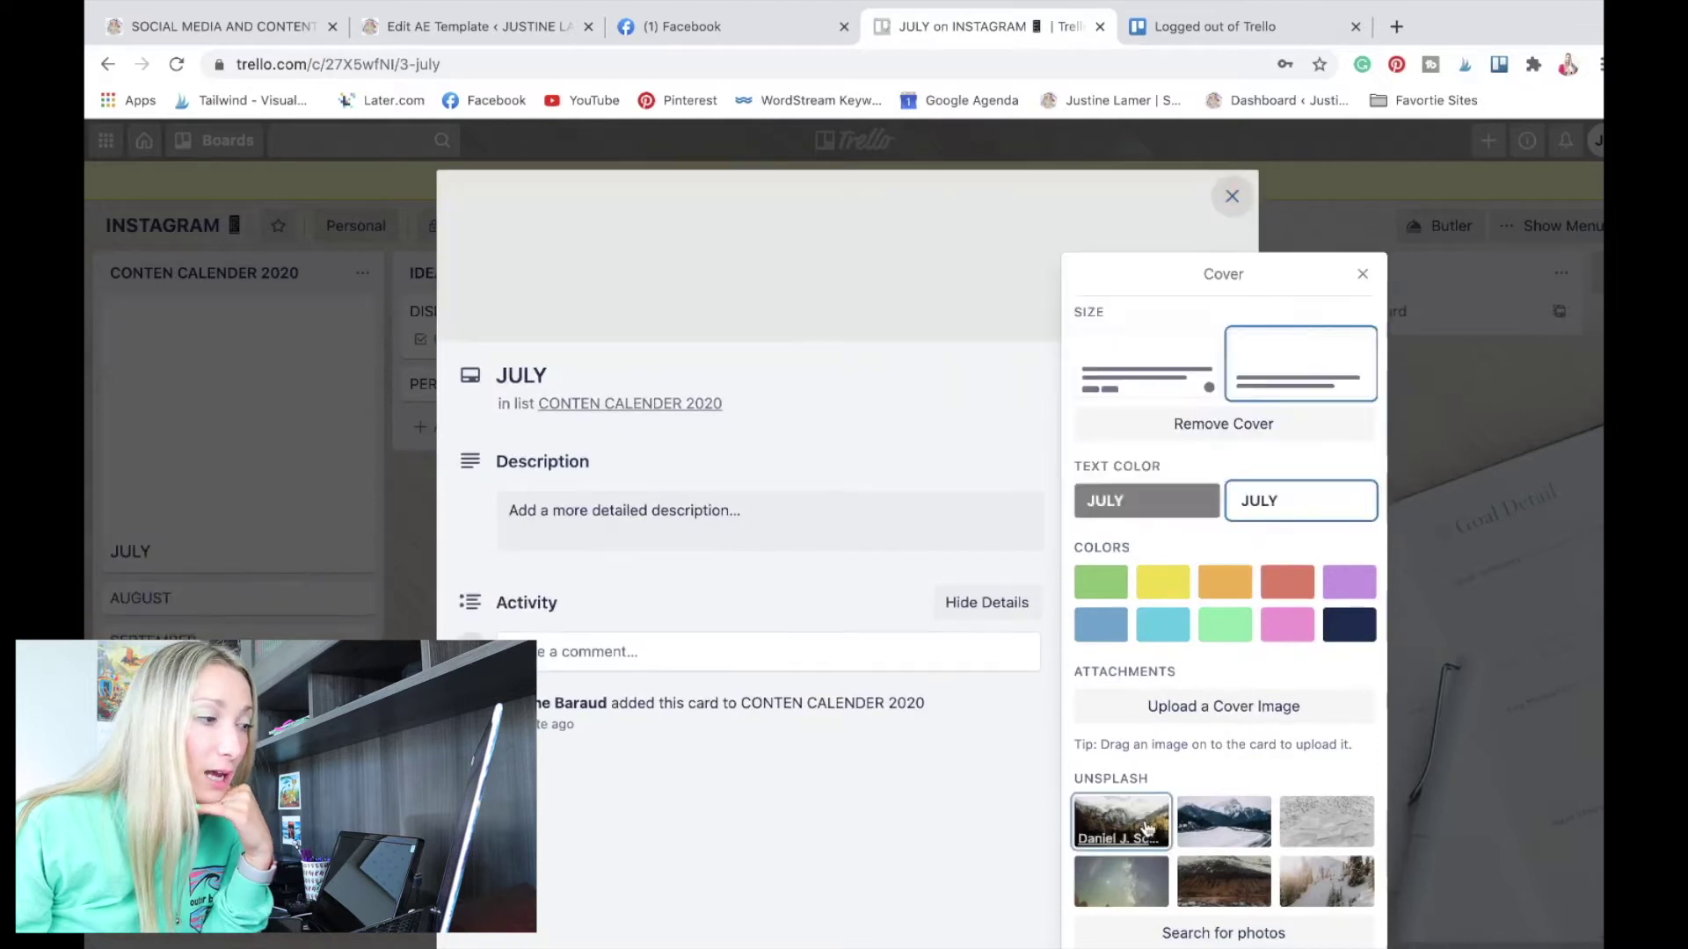
pyautogui.press('Escape')
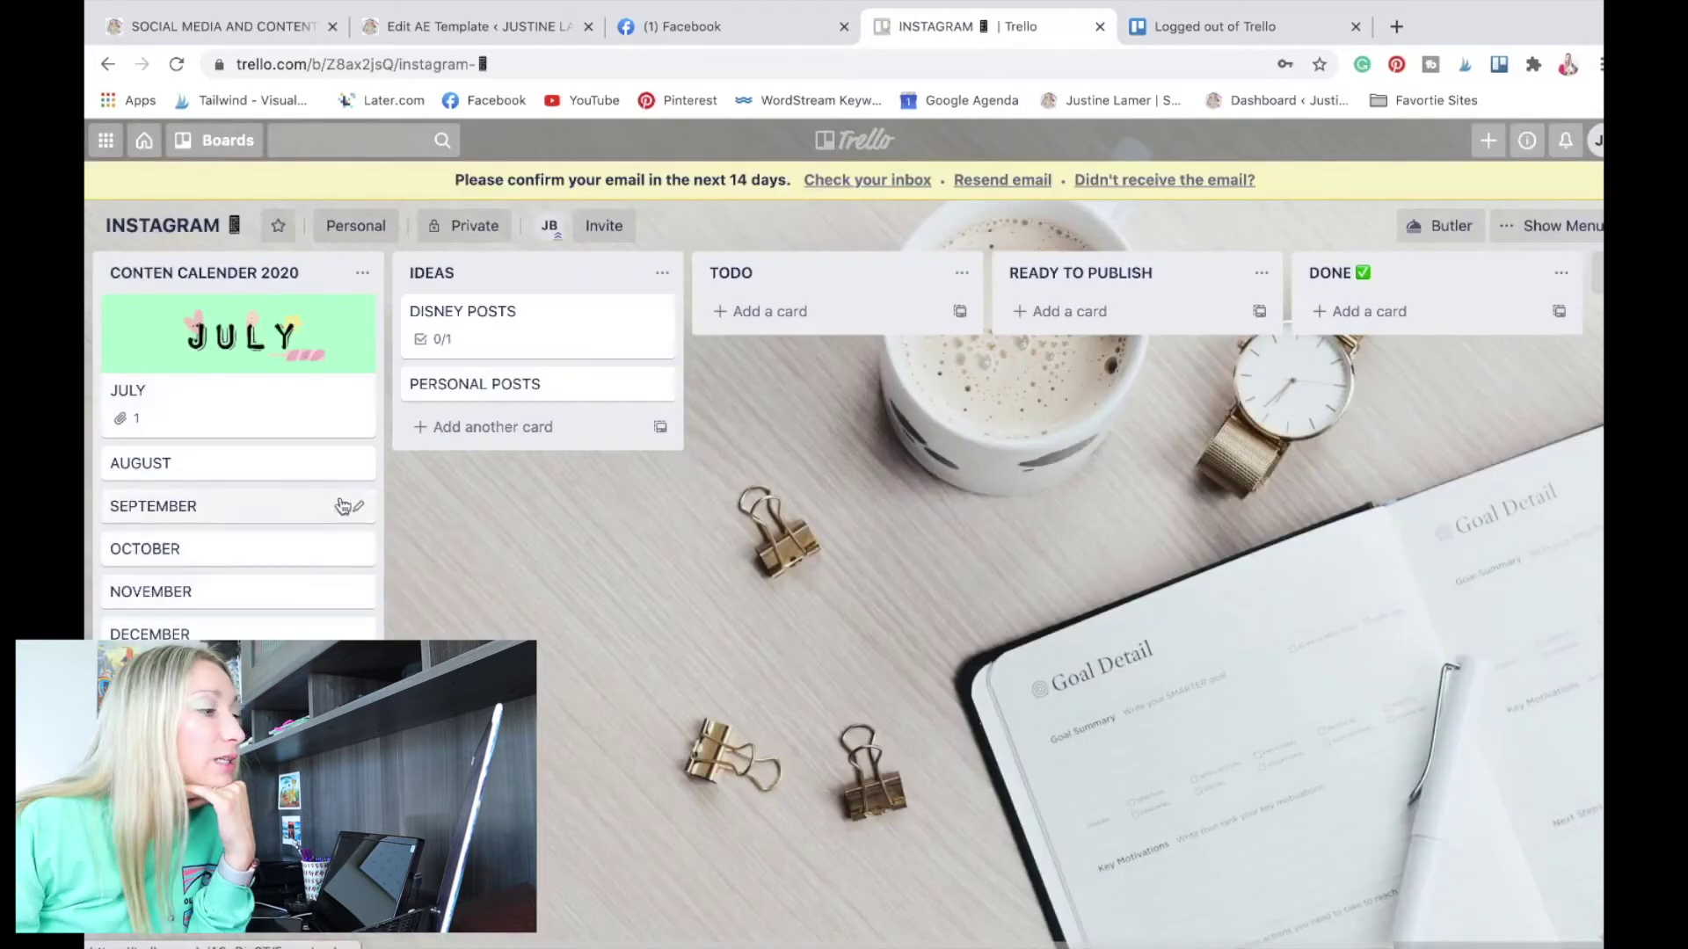
# Upload a month-title cover image for AUGUST and correct the list title to CONTENT CALENDAR 2020.
pyautogui.click(282, 475)
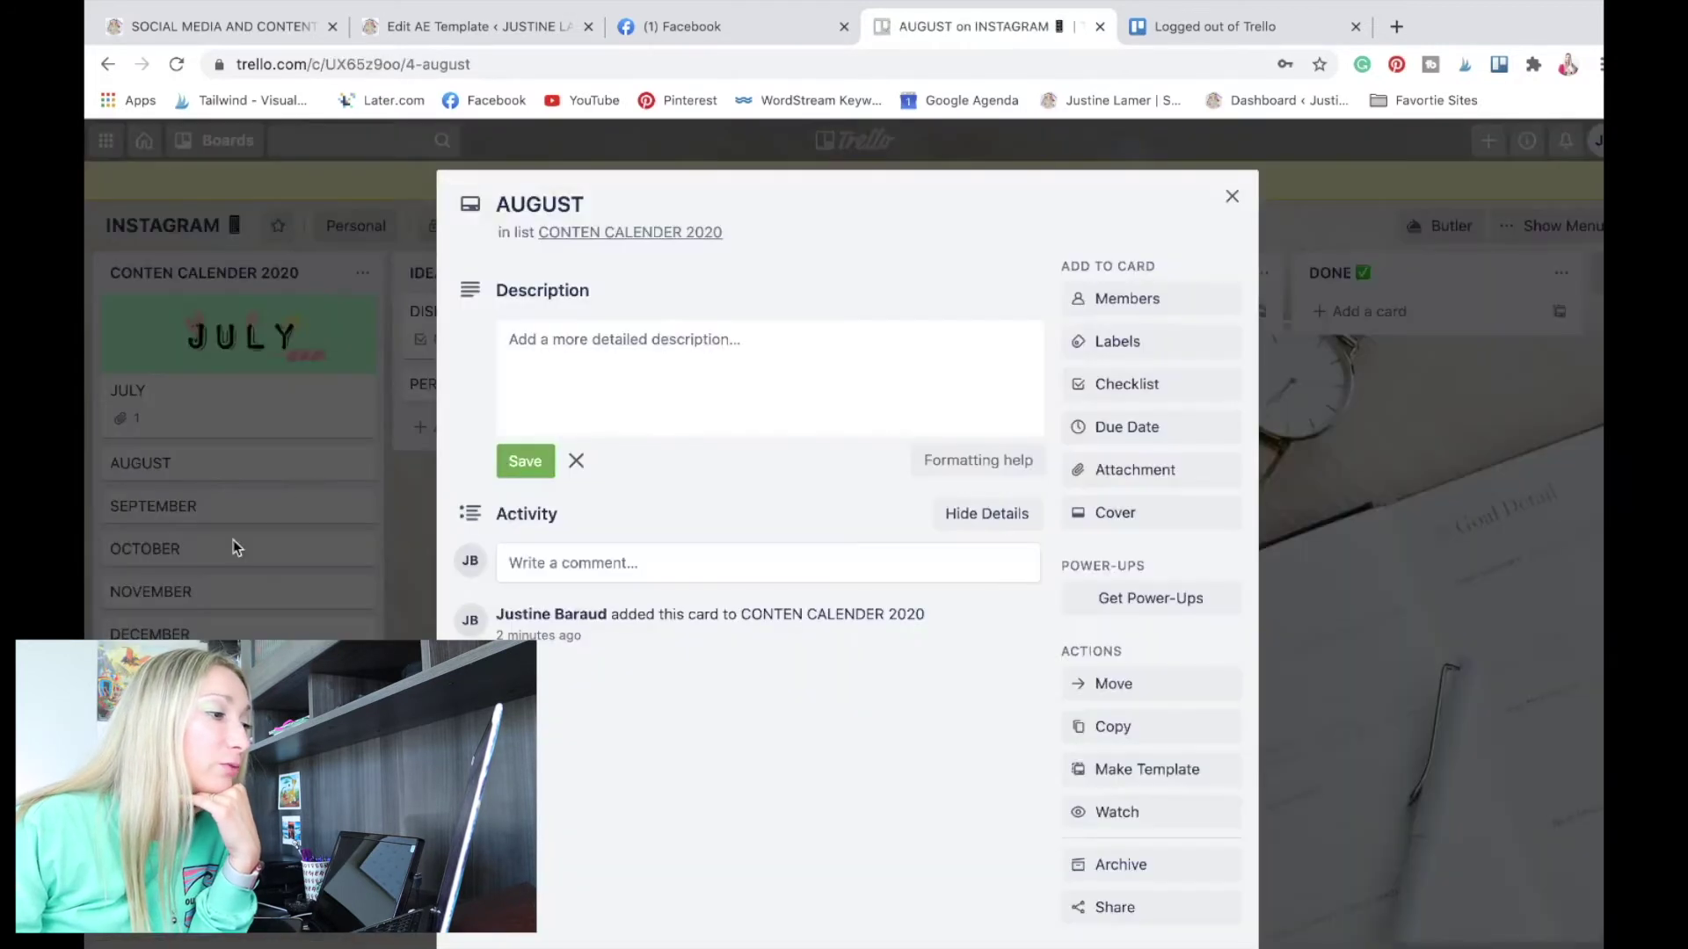
pyautogui.click(1148, 527)
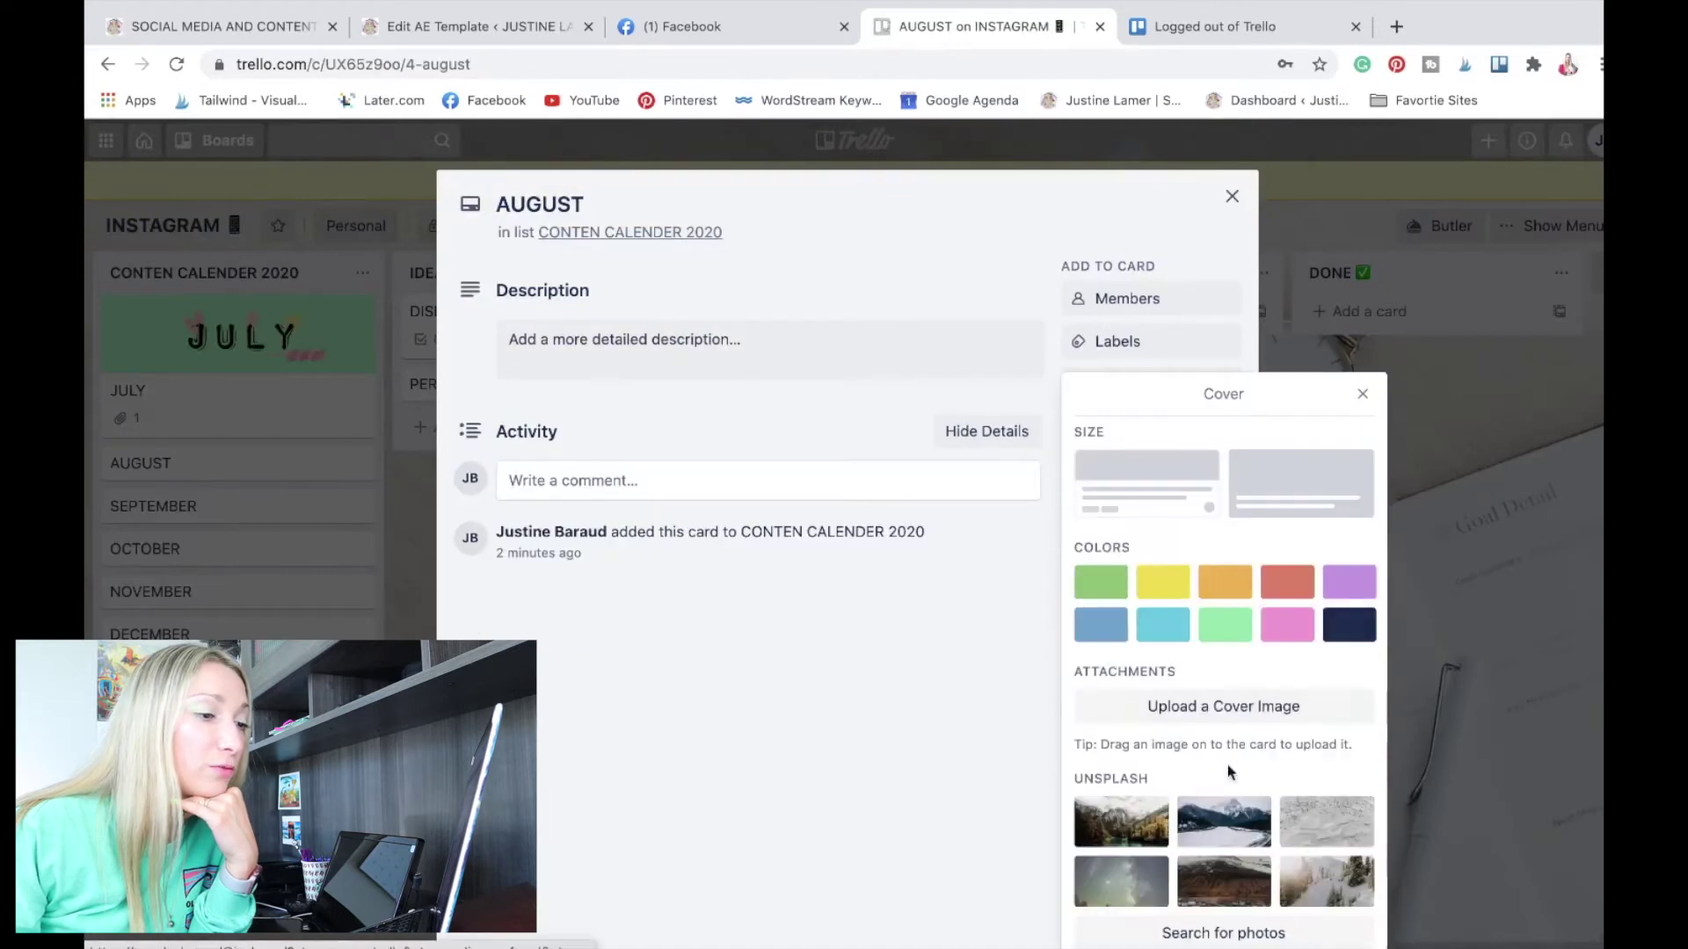
pyautogui.click(1223, 705)
pyautogui.click(1245, 414)
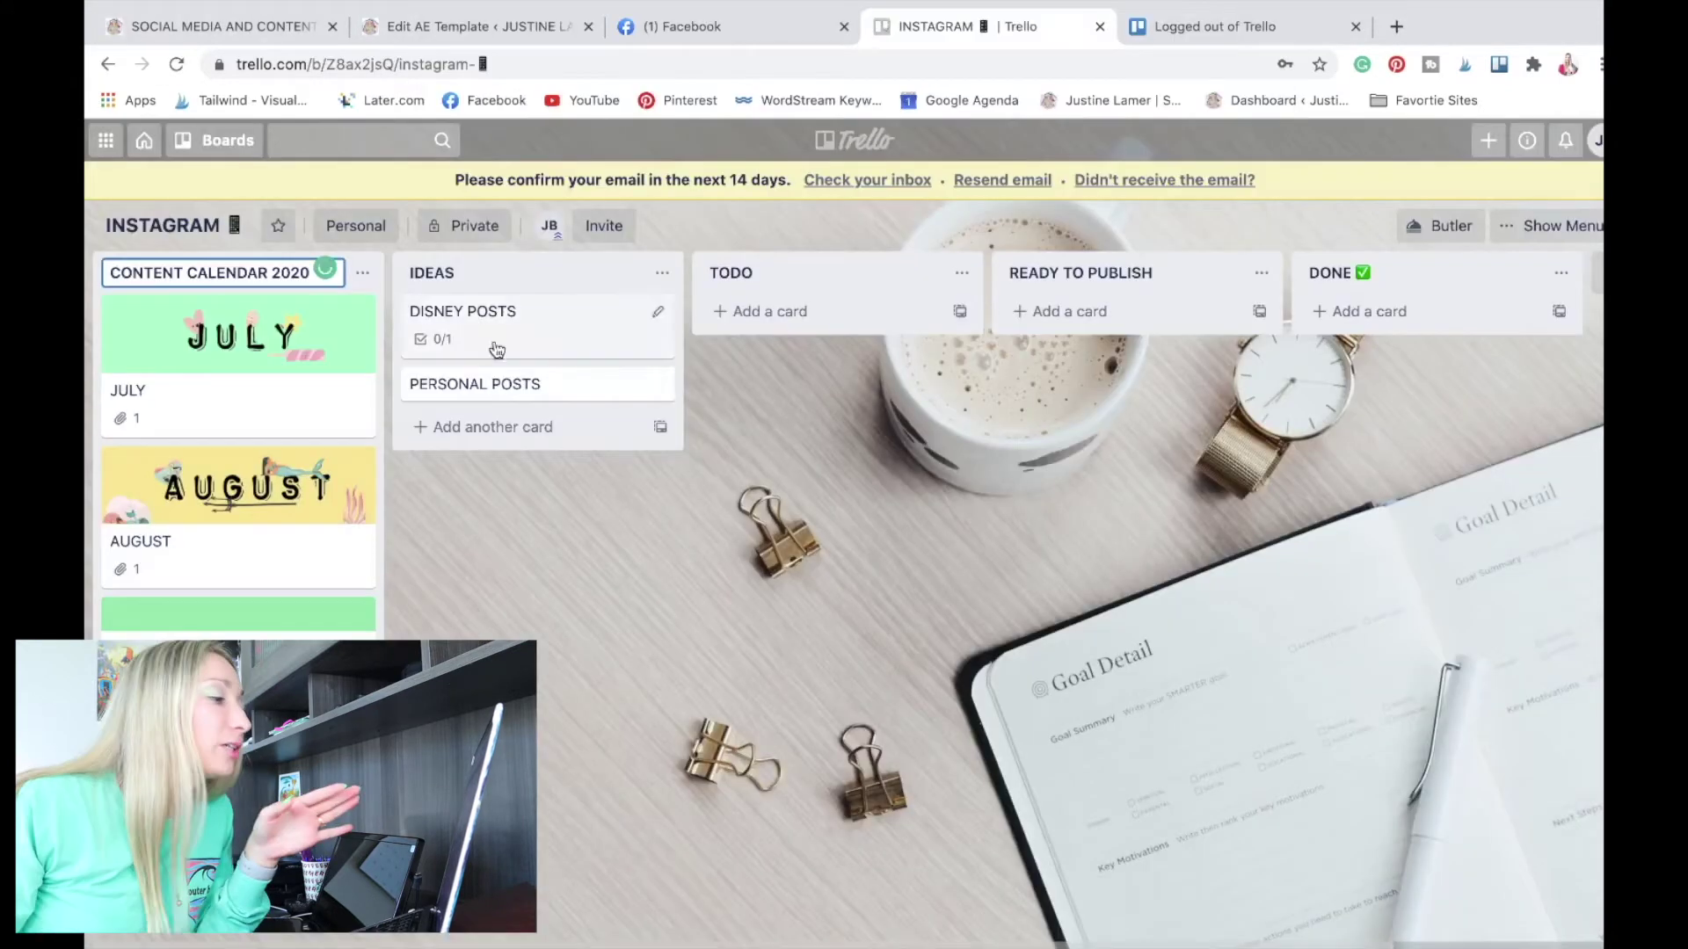
pyautogui.click(515, 608)
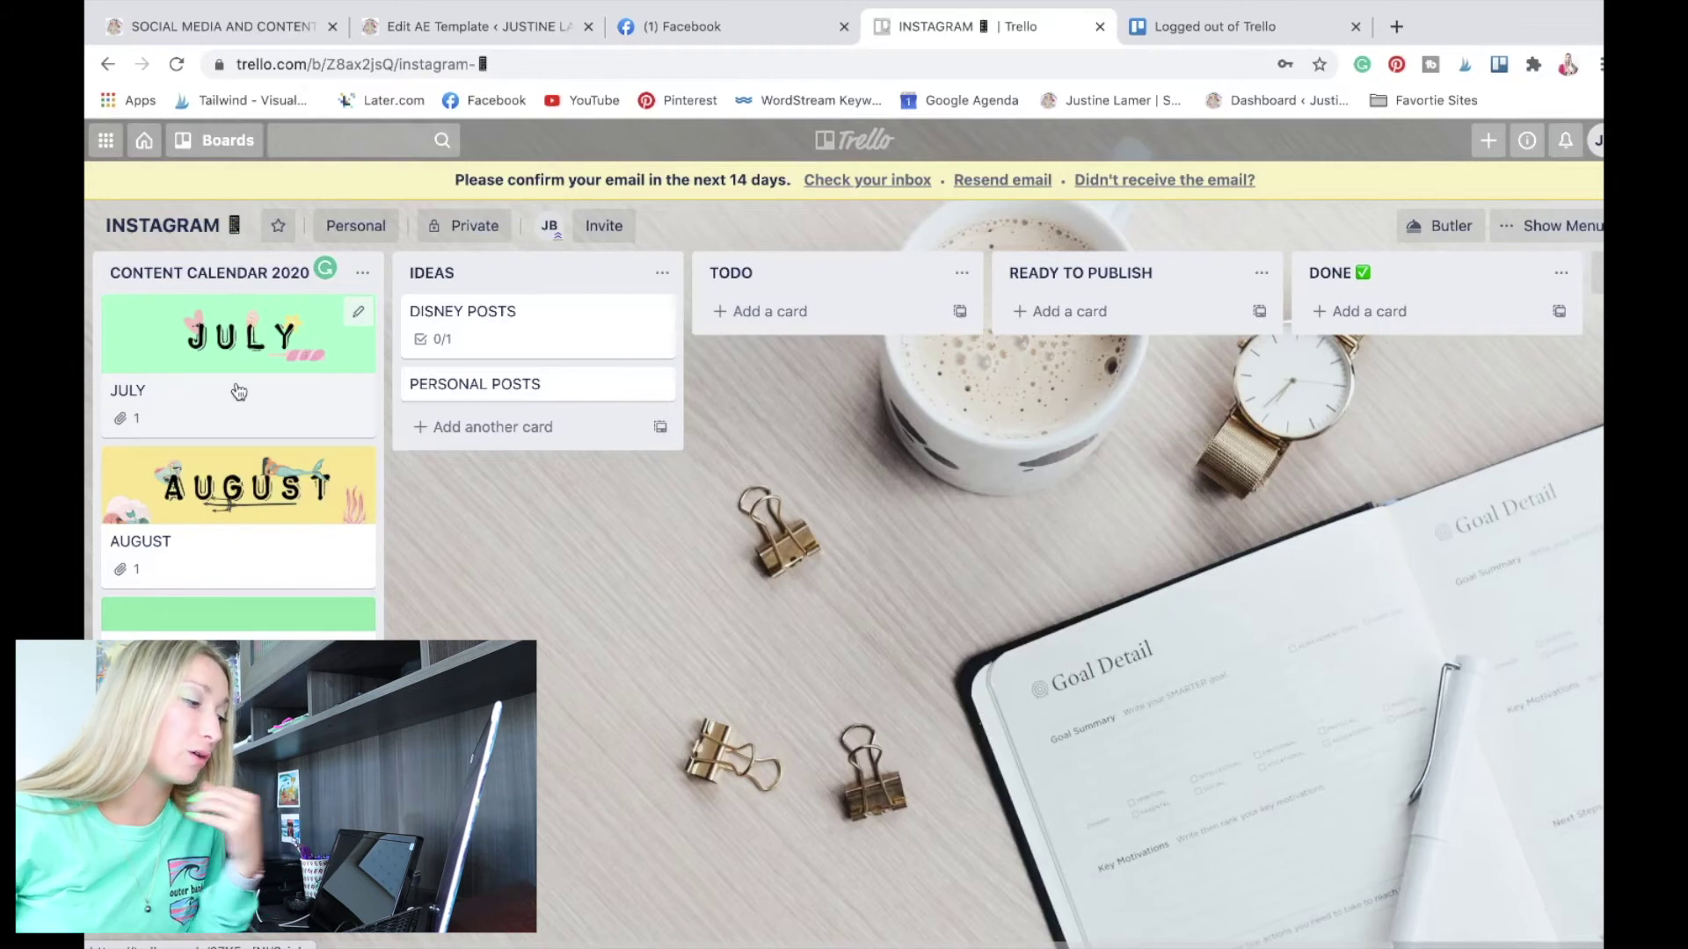
# Add an EPCOT TIME card and drag it up between the JULY and AUGUST cards.
pyautogui.click(189, 822)
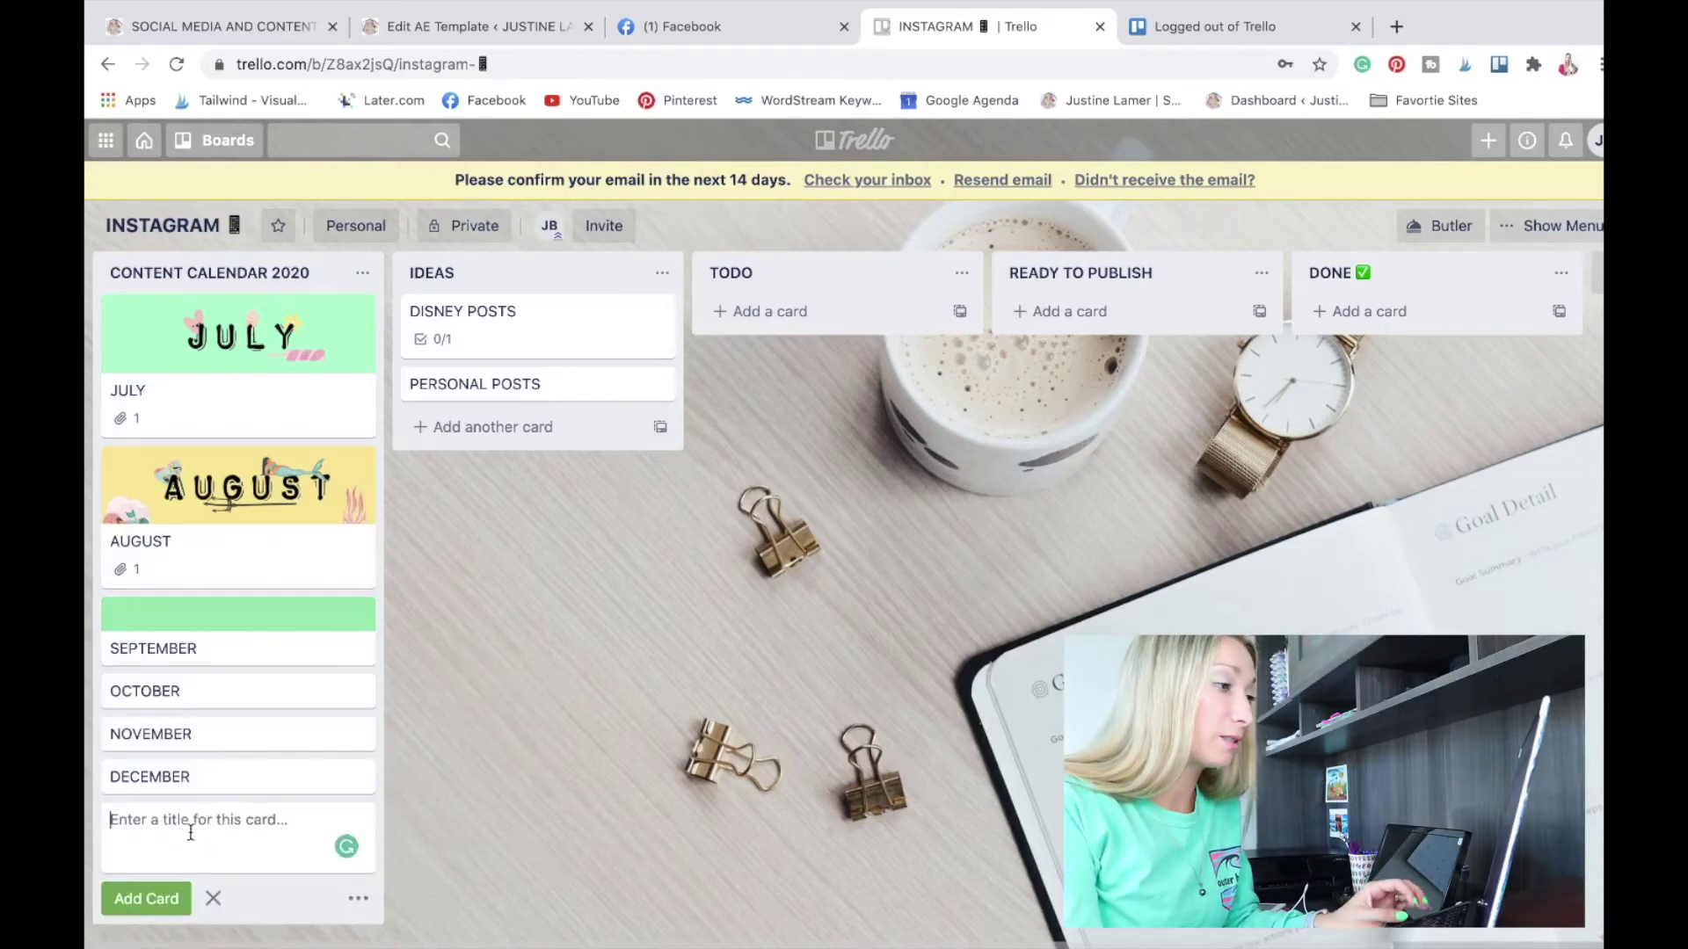
pyautogui.write('EPCOT TIME')
pyautogui.press('Return')
pyautogui.moveTo(189, 826); pyautogui.dragTo(189, 452)
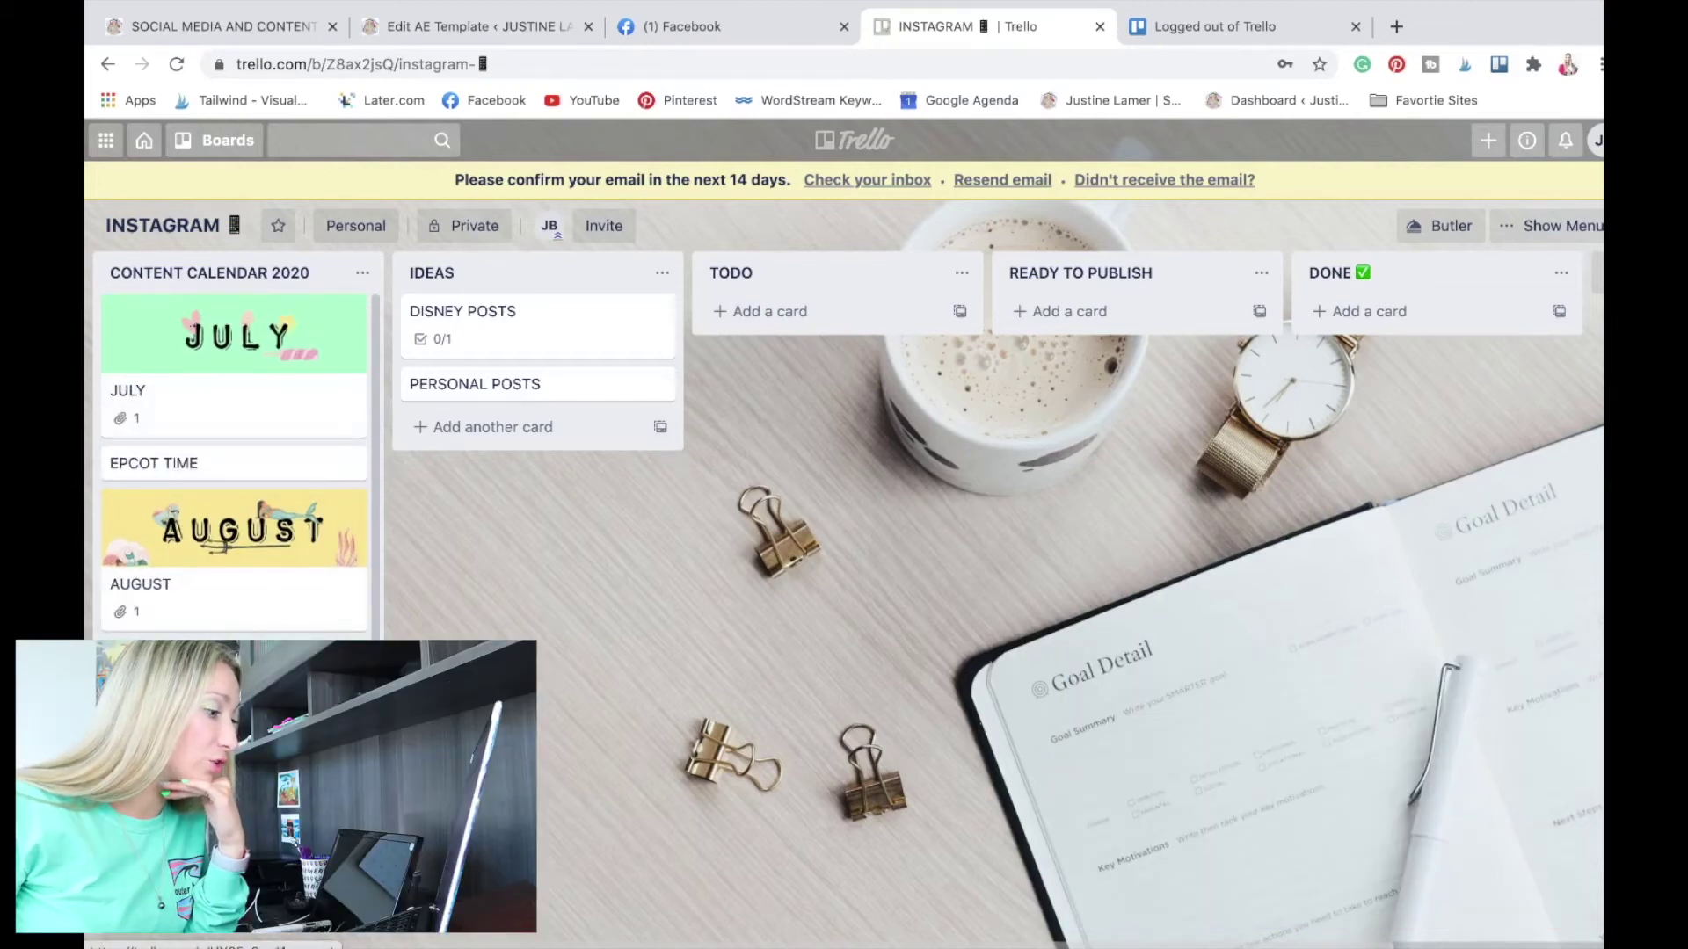
pyautogui.scroll(-1, 234, 440)
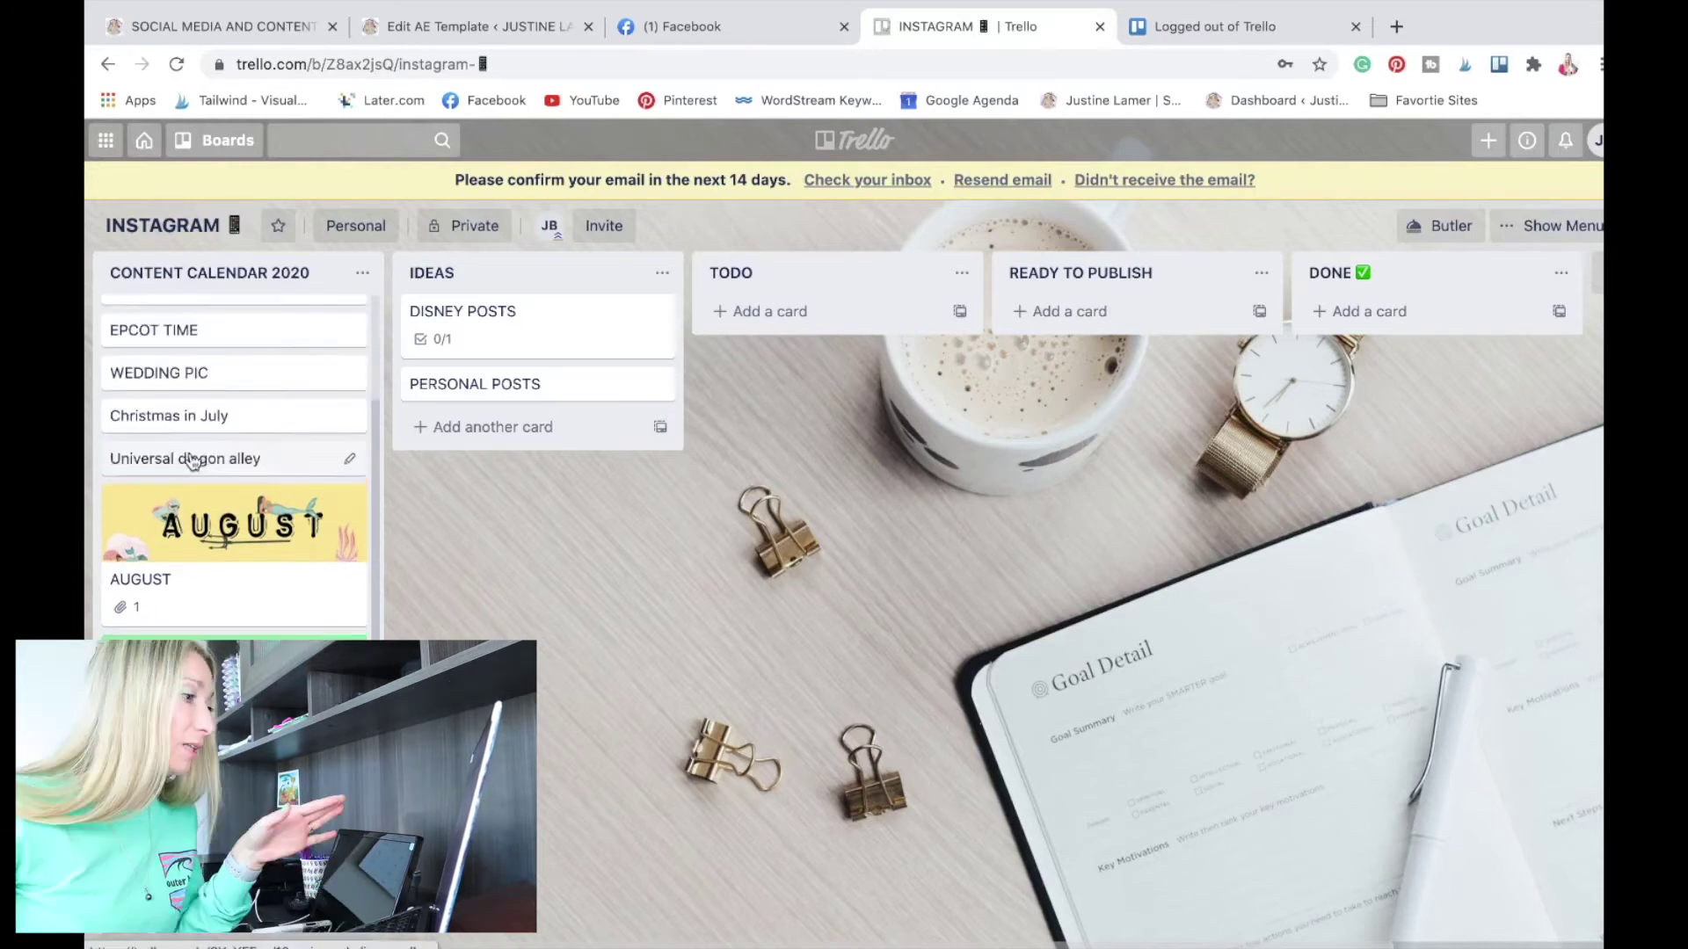
pyautogui.scroll(2, 211, 470)
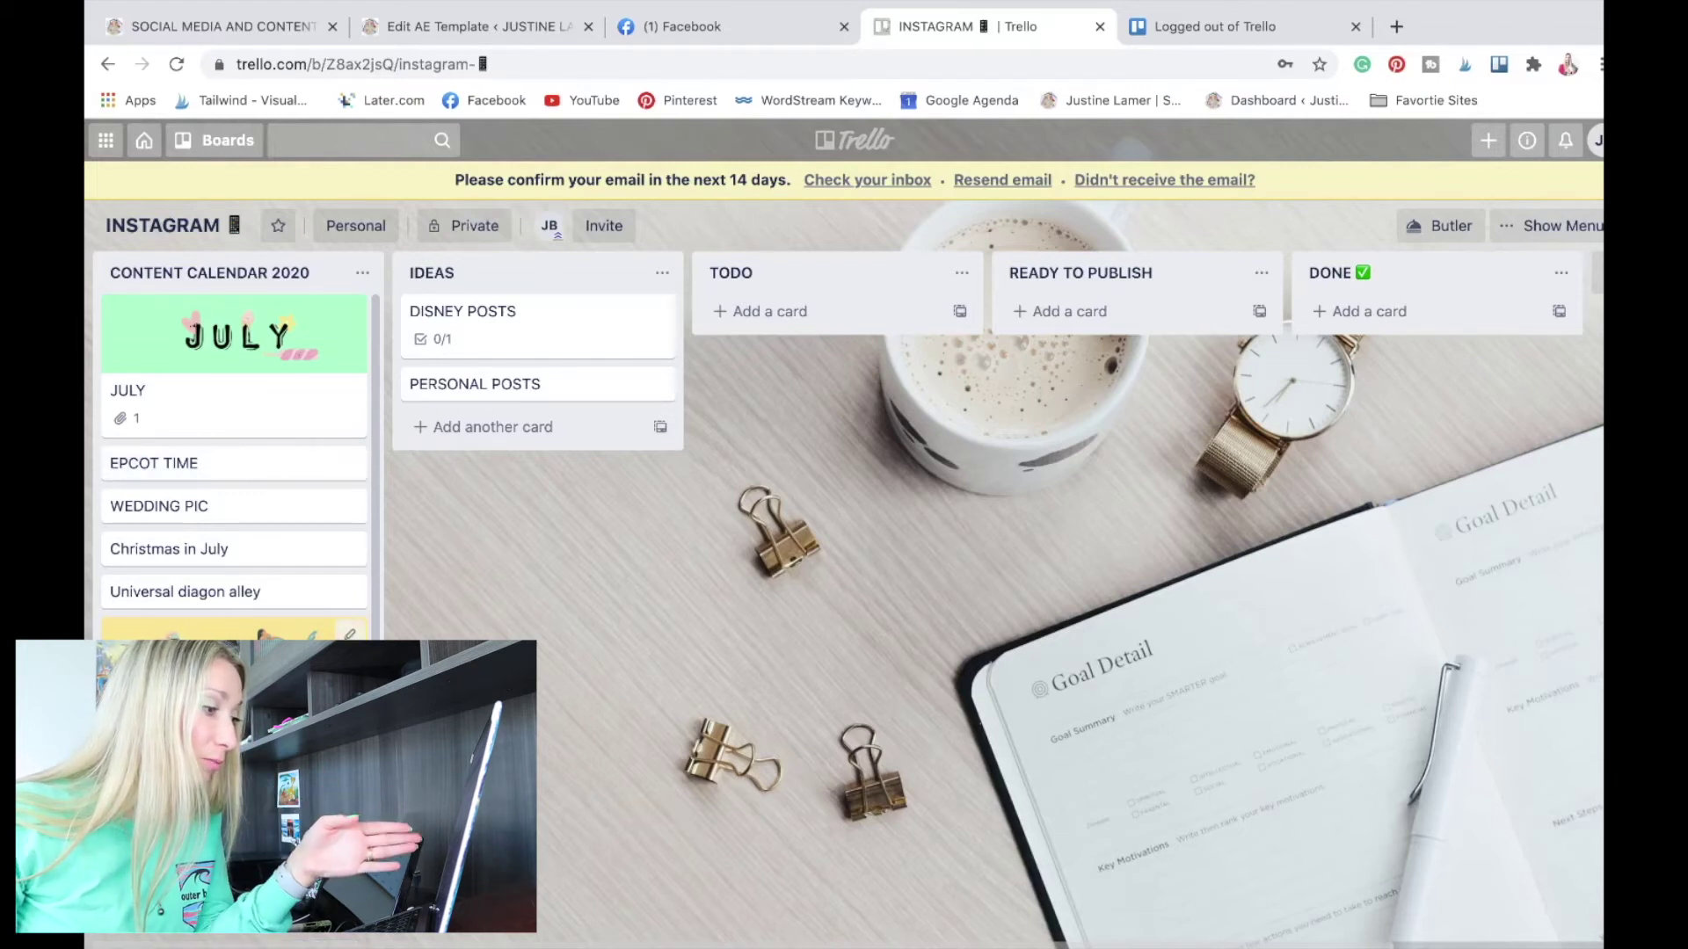
# Upload the Ideas image file as the DISNEY POSTS card cover.
pyautogui.click(479, 334)
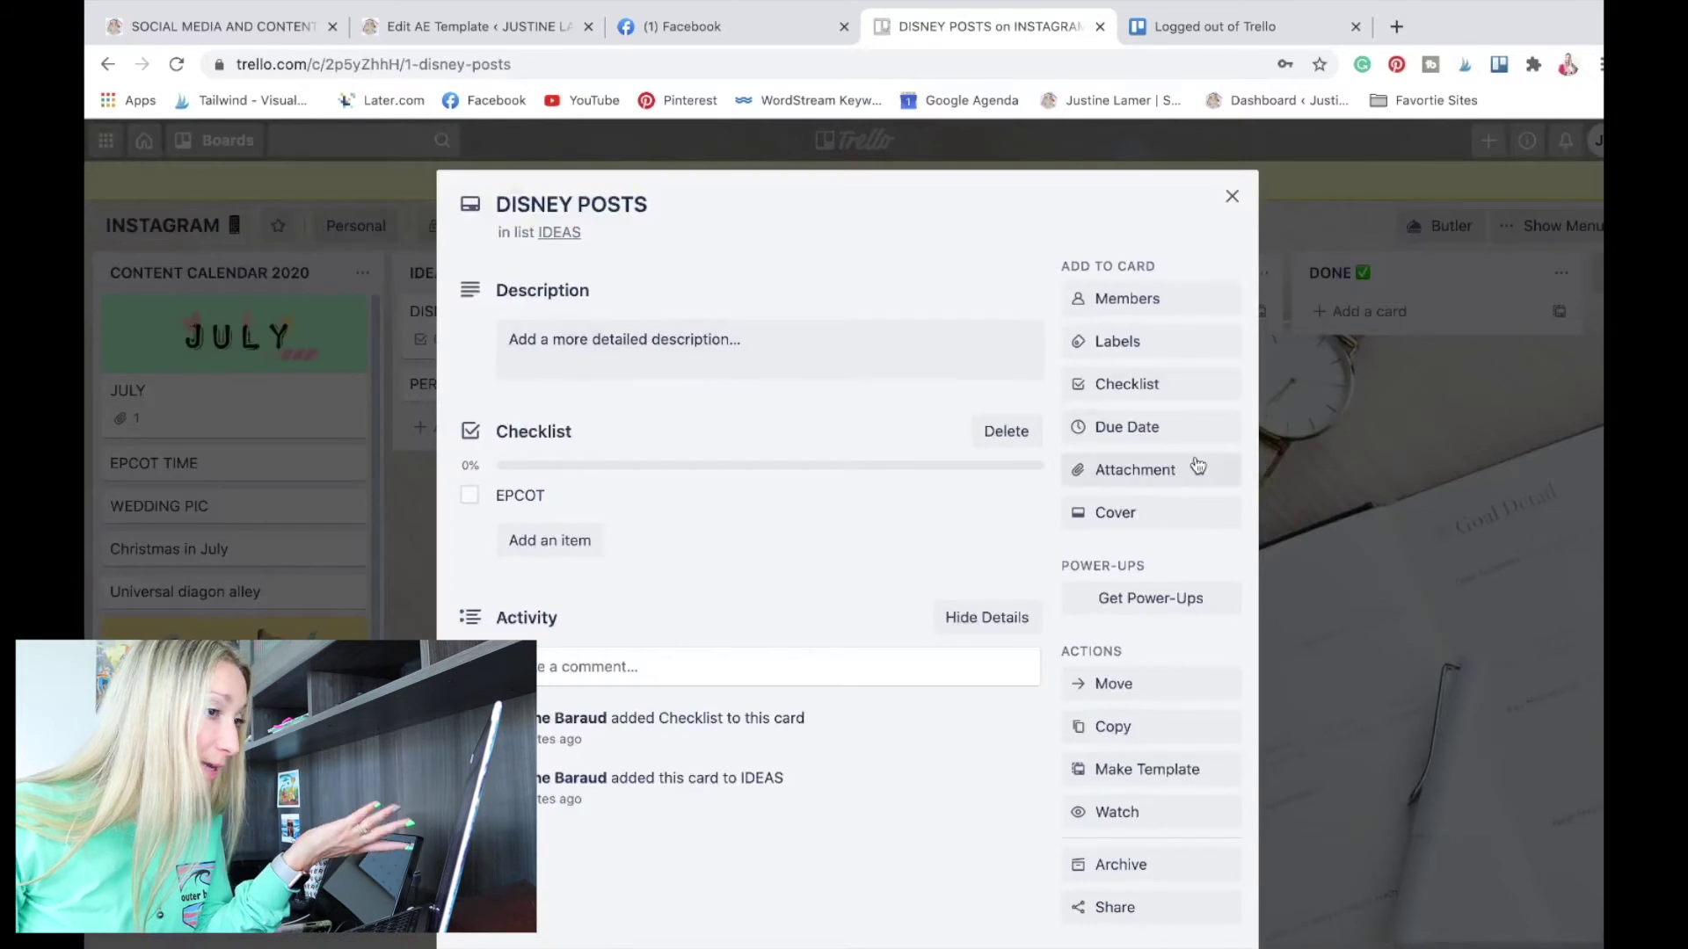
pyautogui.click(1115, 513)
pyautogui.click(1197, 708)
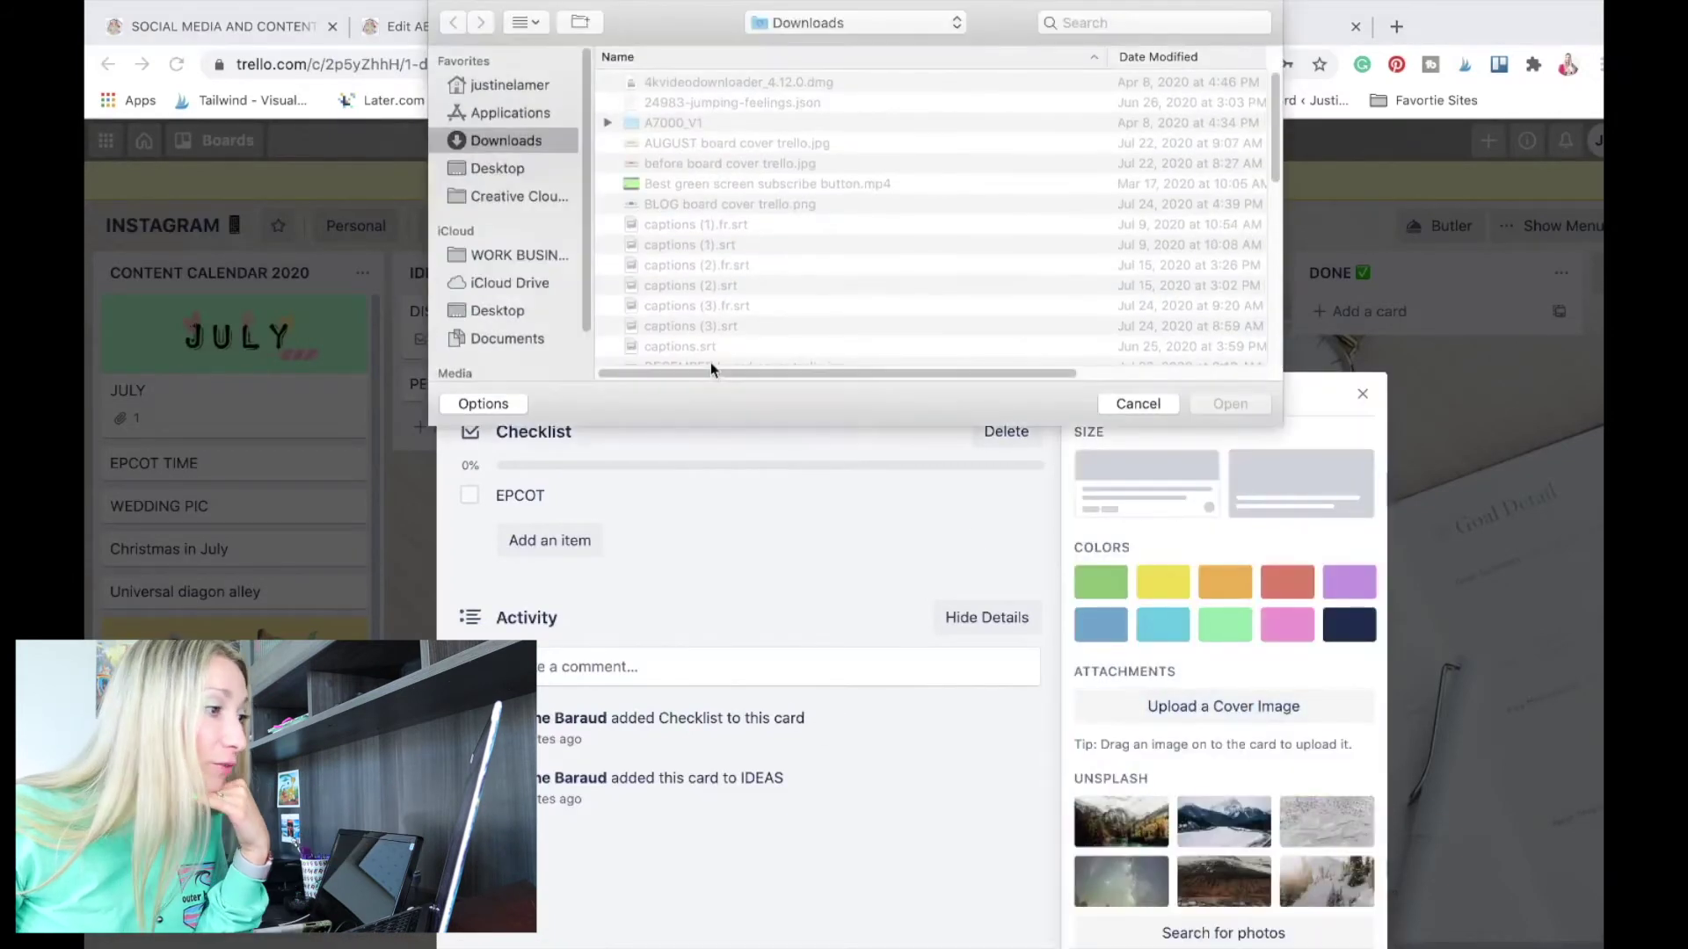
pyautogui.doubleClick(787, 204)
# Add a magic kingdom new castle checklist item, tick EPCOT, then open EPCOT TIME.
pyautogui.scroll(-2, 652, 734)
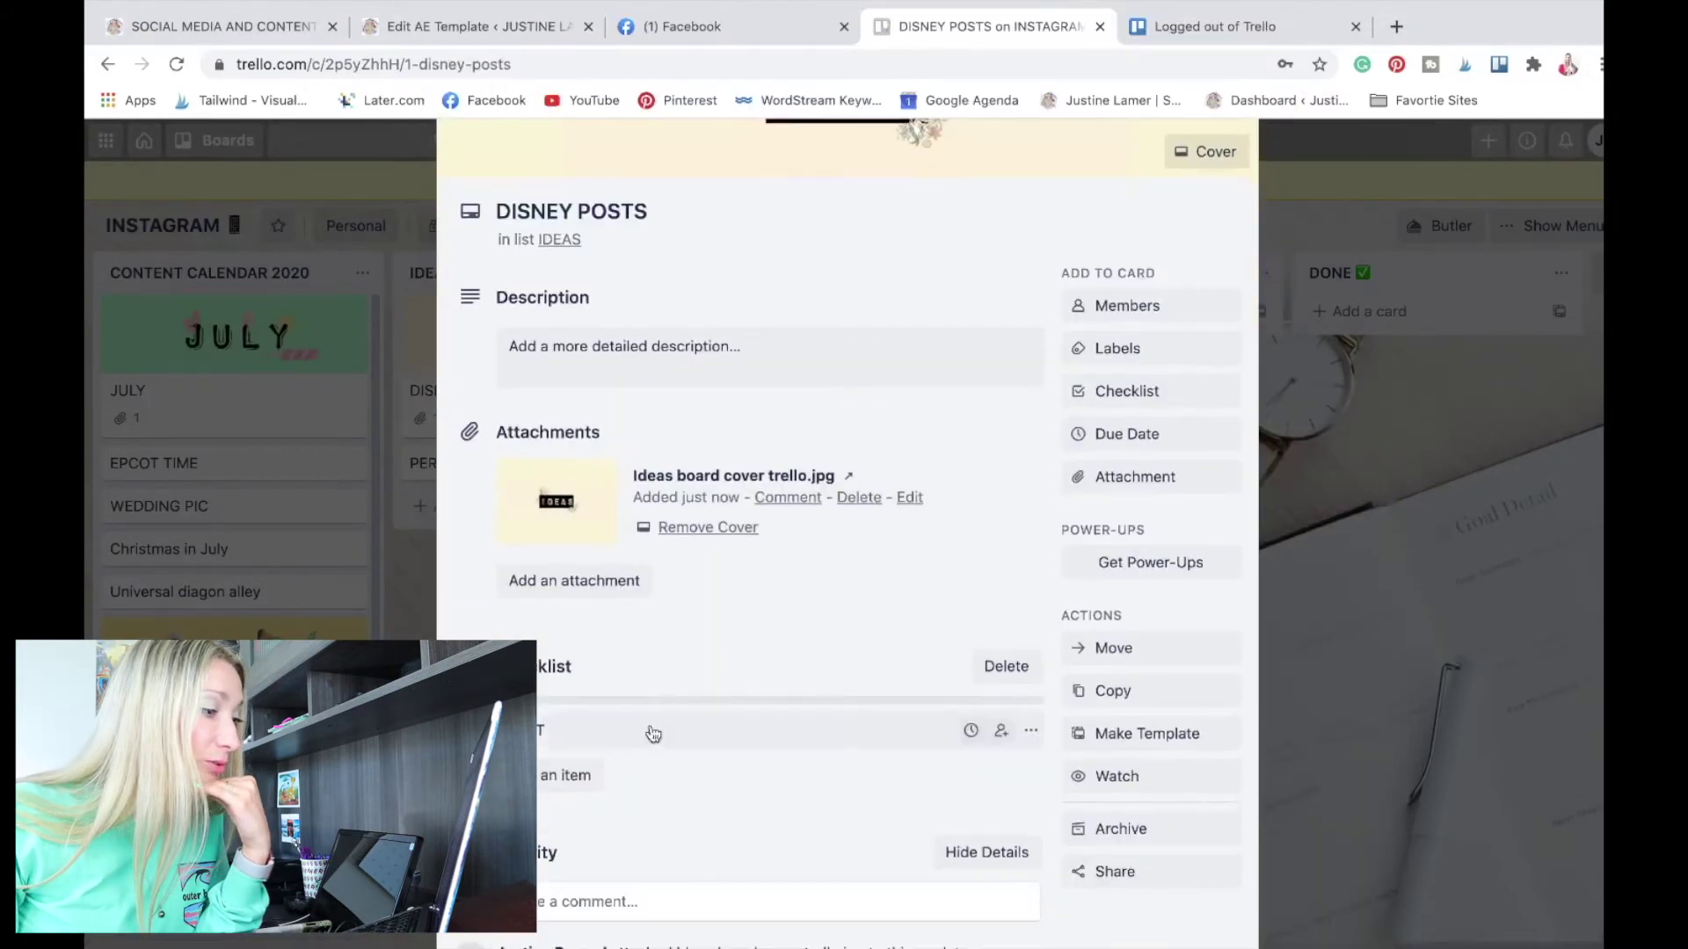
pyautogui.click(569, 776)
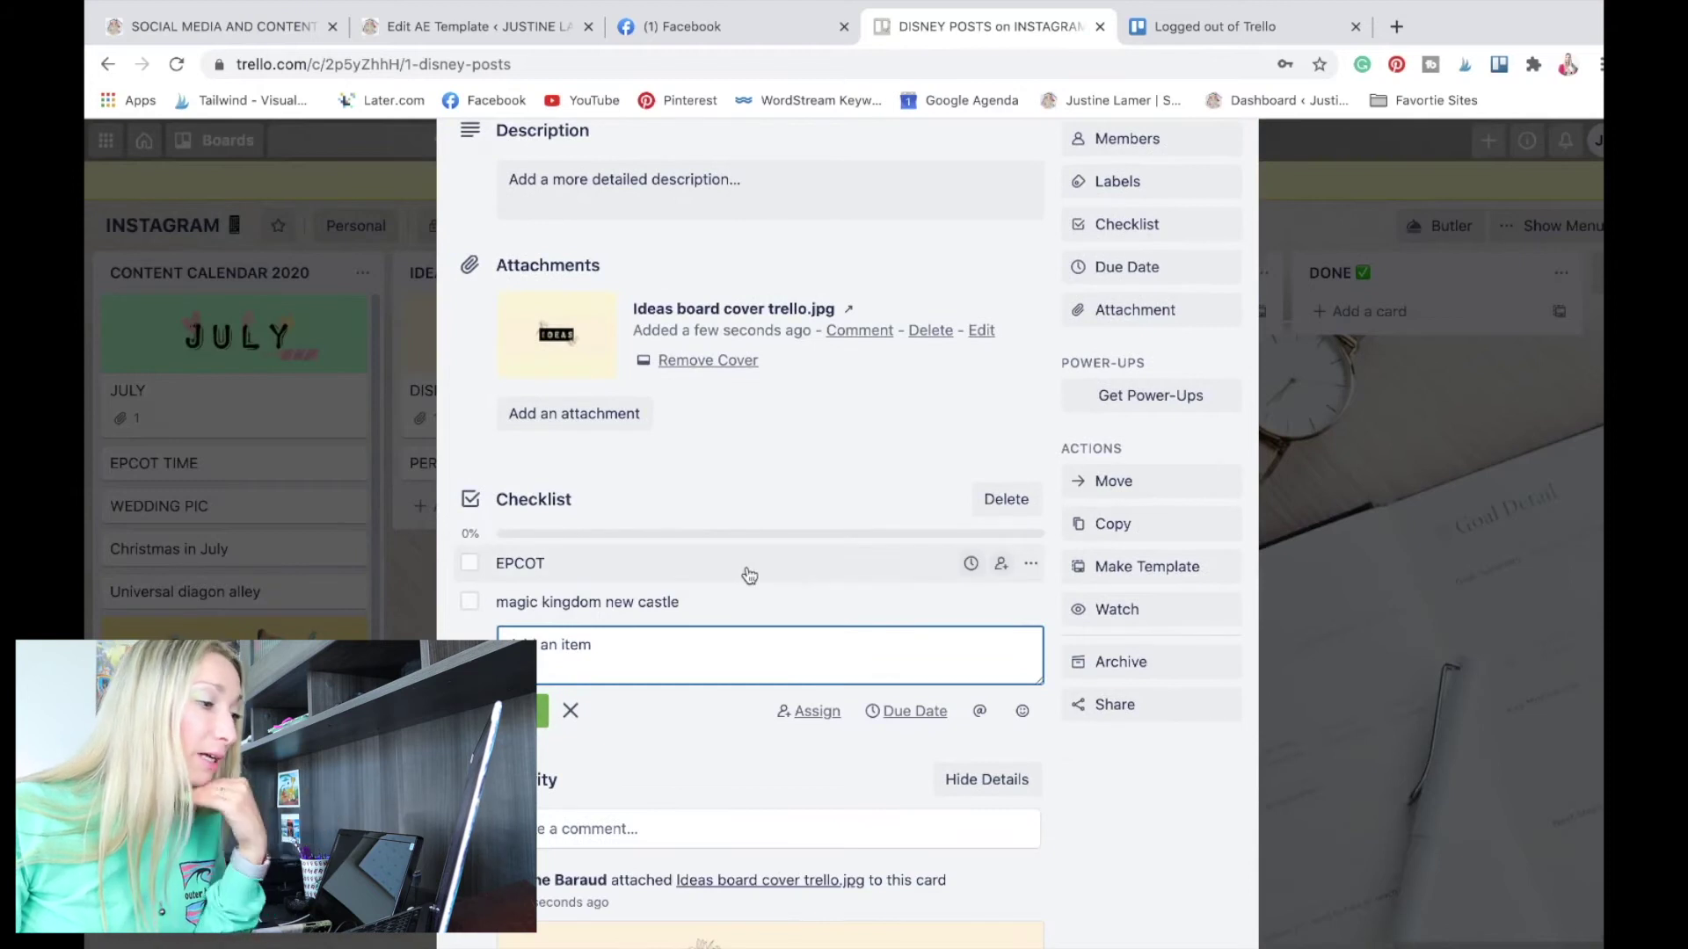
pyautogui.click(471, 564)
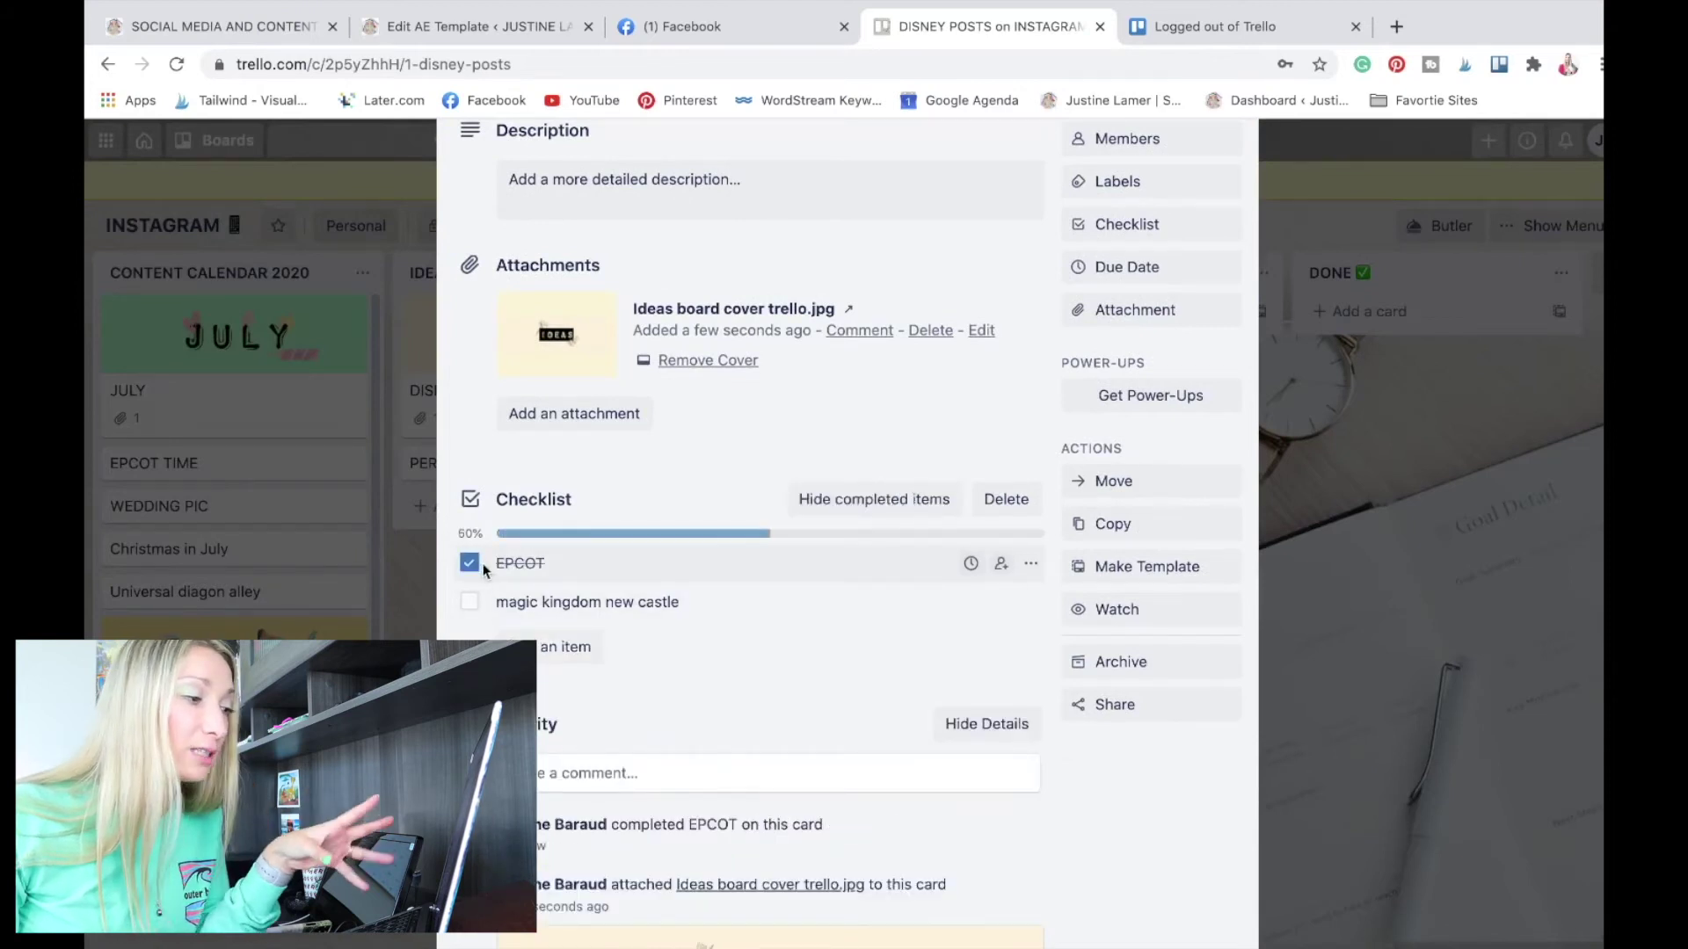
pyautogui.click(351, 509)
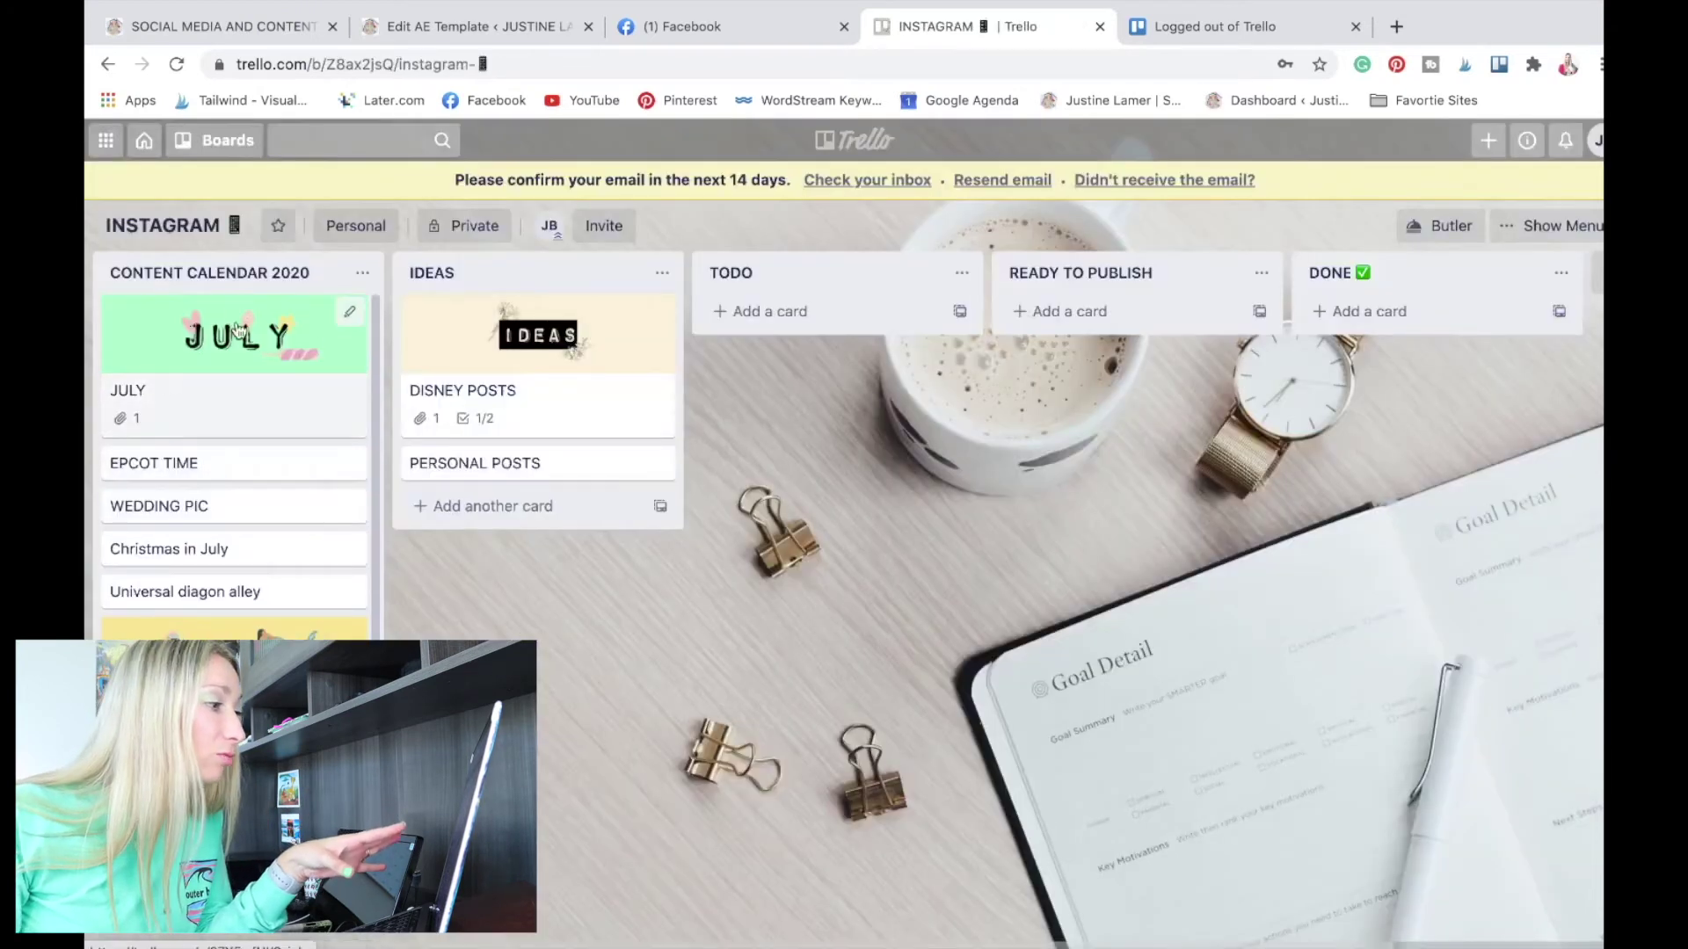
pyautogui.click(199, 479)
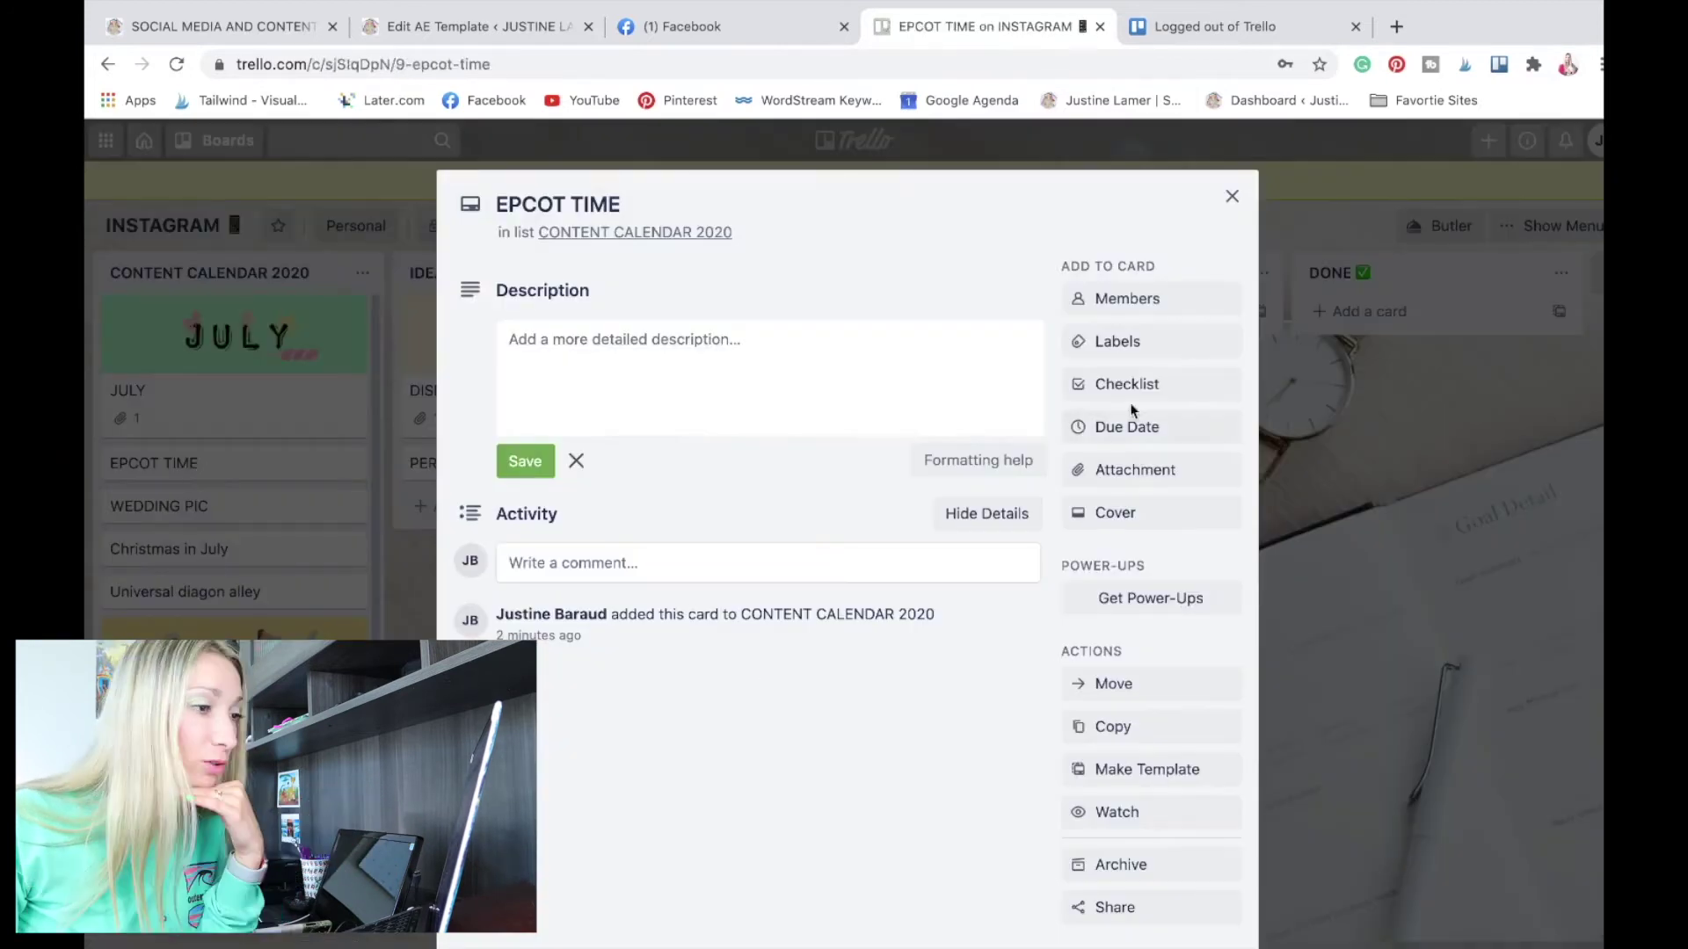
pyautogui.click(1089, 397)
# Create a TODO checklist: EDIT PIC, ADD A VIDEO, WRITE CAPTION, FIND HASHTAGS, TAG PEOPLE.
pyautogui.write('TODO')
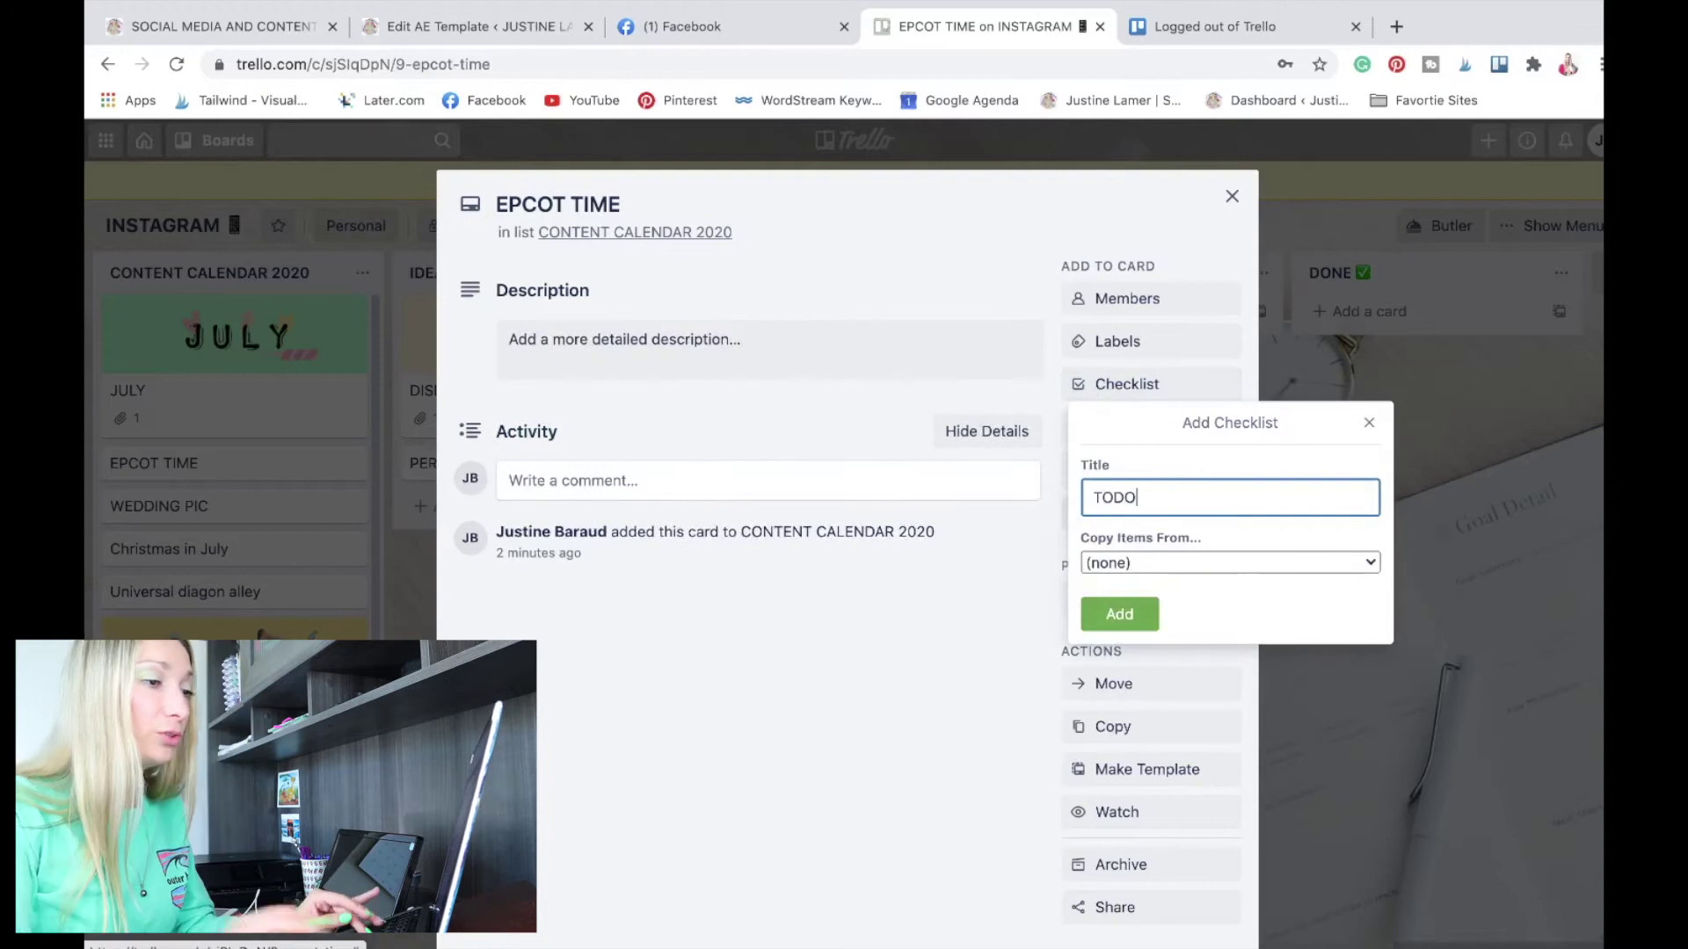
pyautogui.press('Return')
pyautogui.write('EDIT PIC')
pyautogui.press('Return')
pyautogui.write('AD')
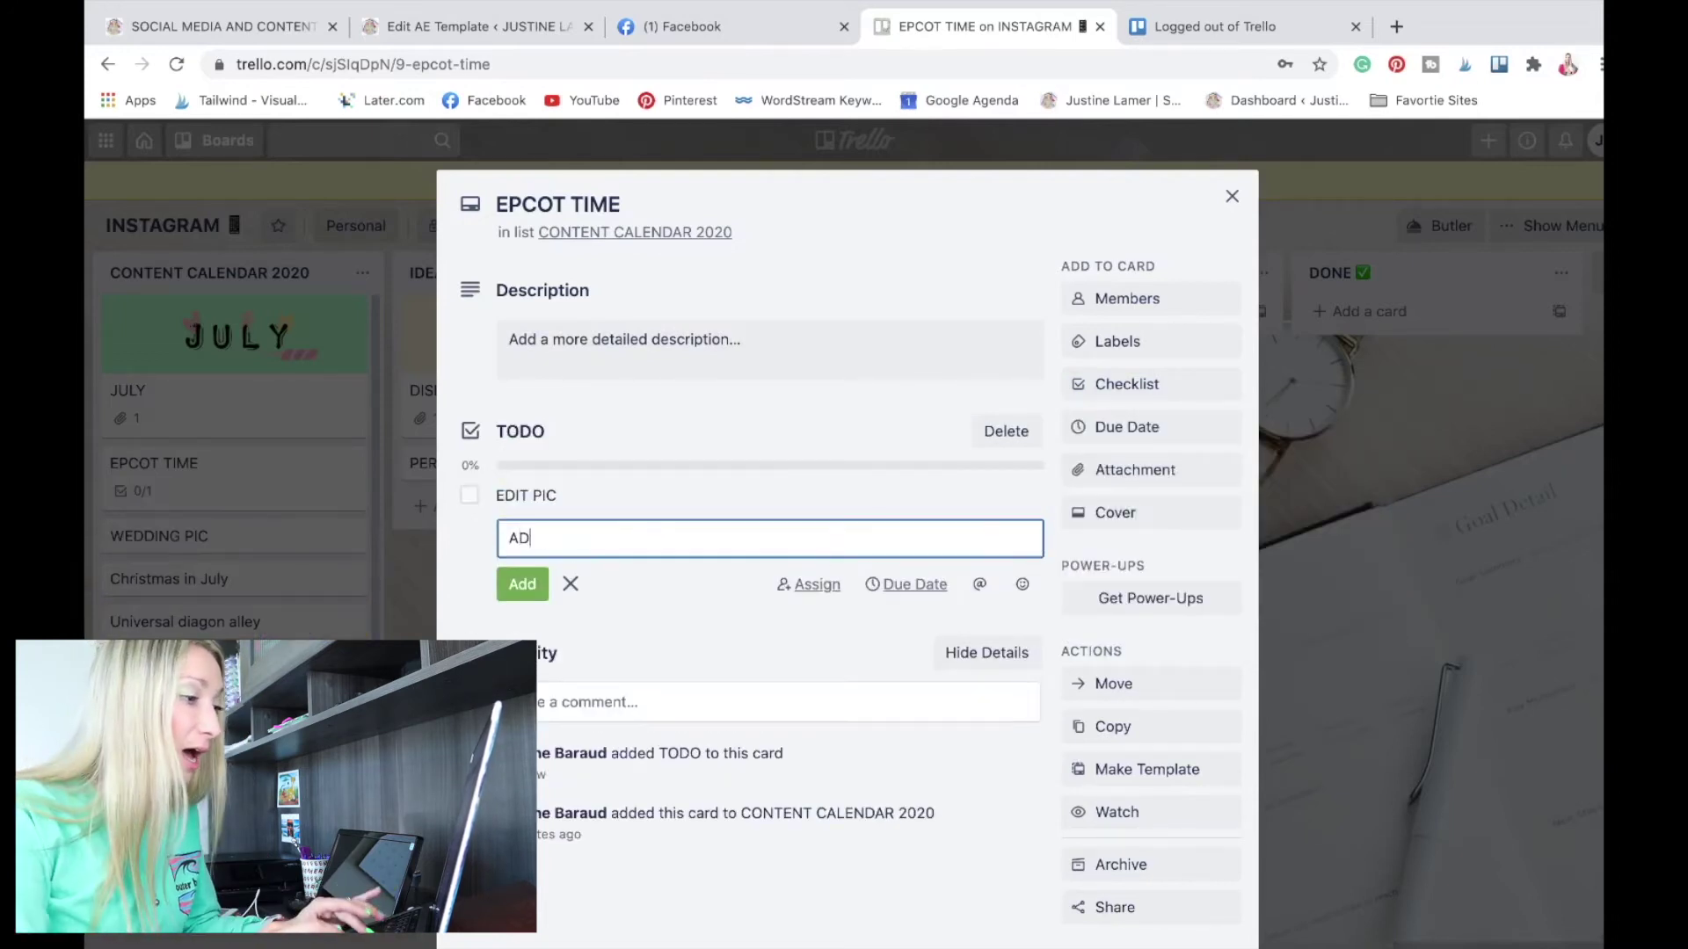
pyautogui.write('D A VIDEO')
pyautogui.press('Return')
pyautogui.write('R')
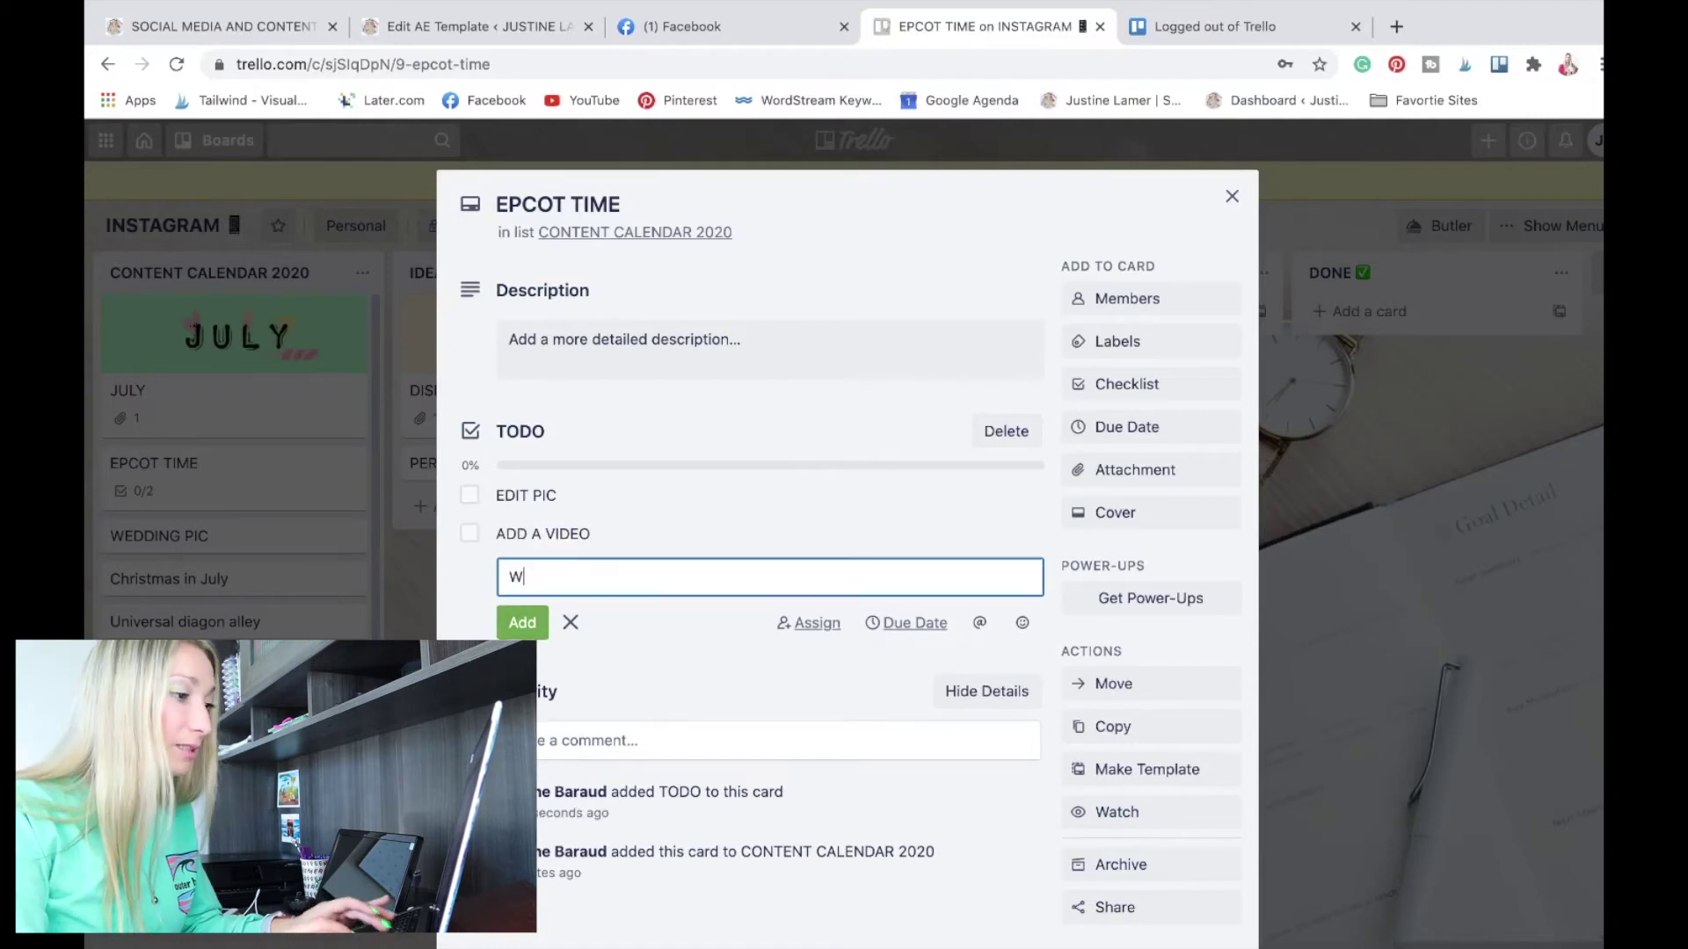
pyautogui.write('RITE CAPTION')
pyautogui.press('Return')
pyautogui.write('FIDN HASHTAGS')
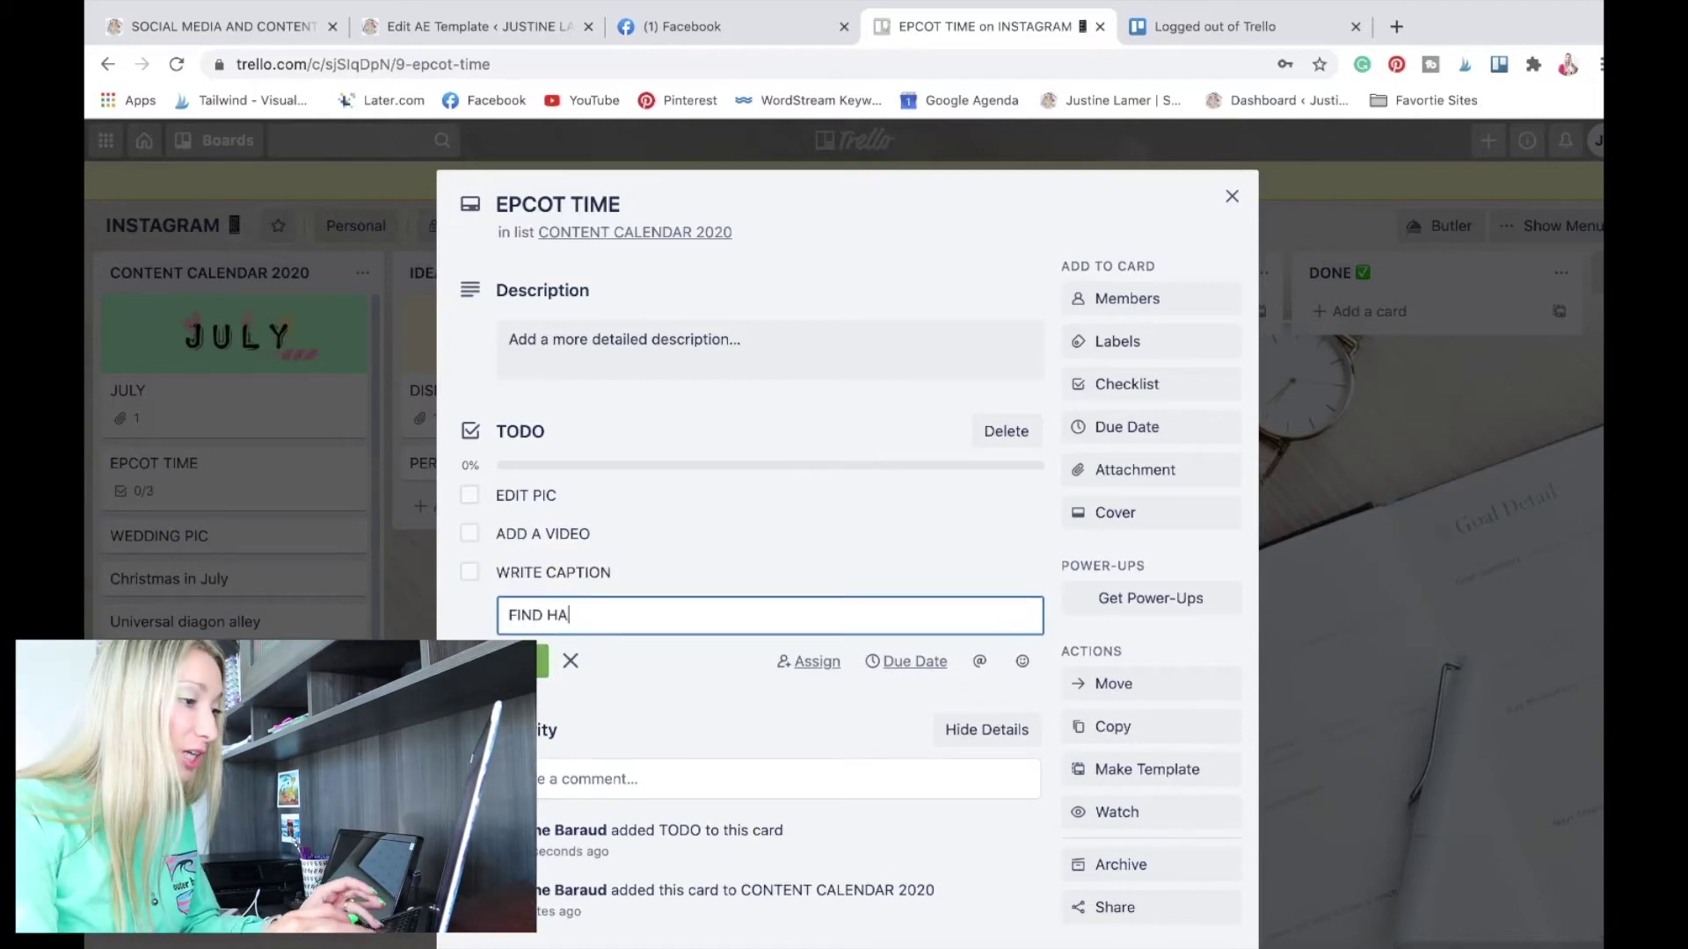
pyautogui.press('Return')
pyautogui.write('TAG PEOPLE')
pyautogui.press('Return')
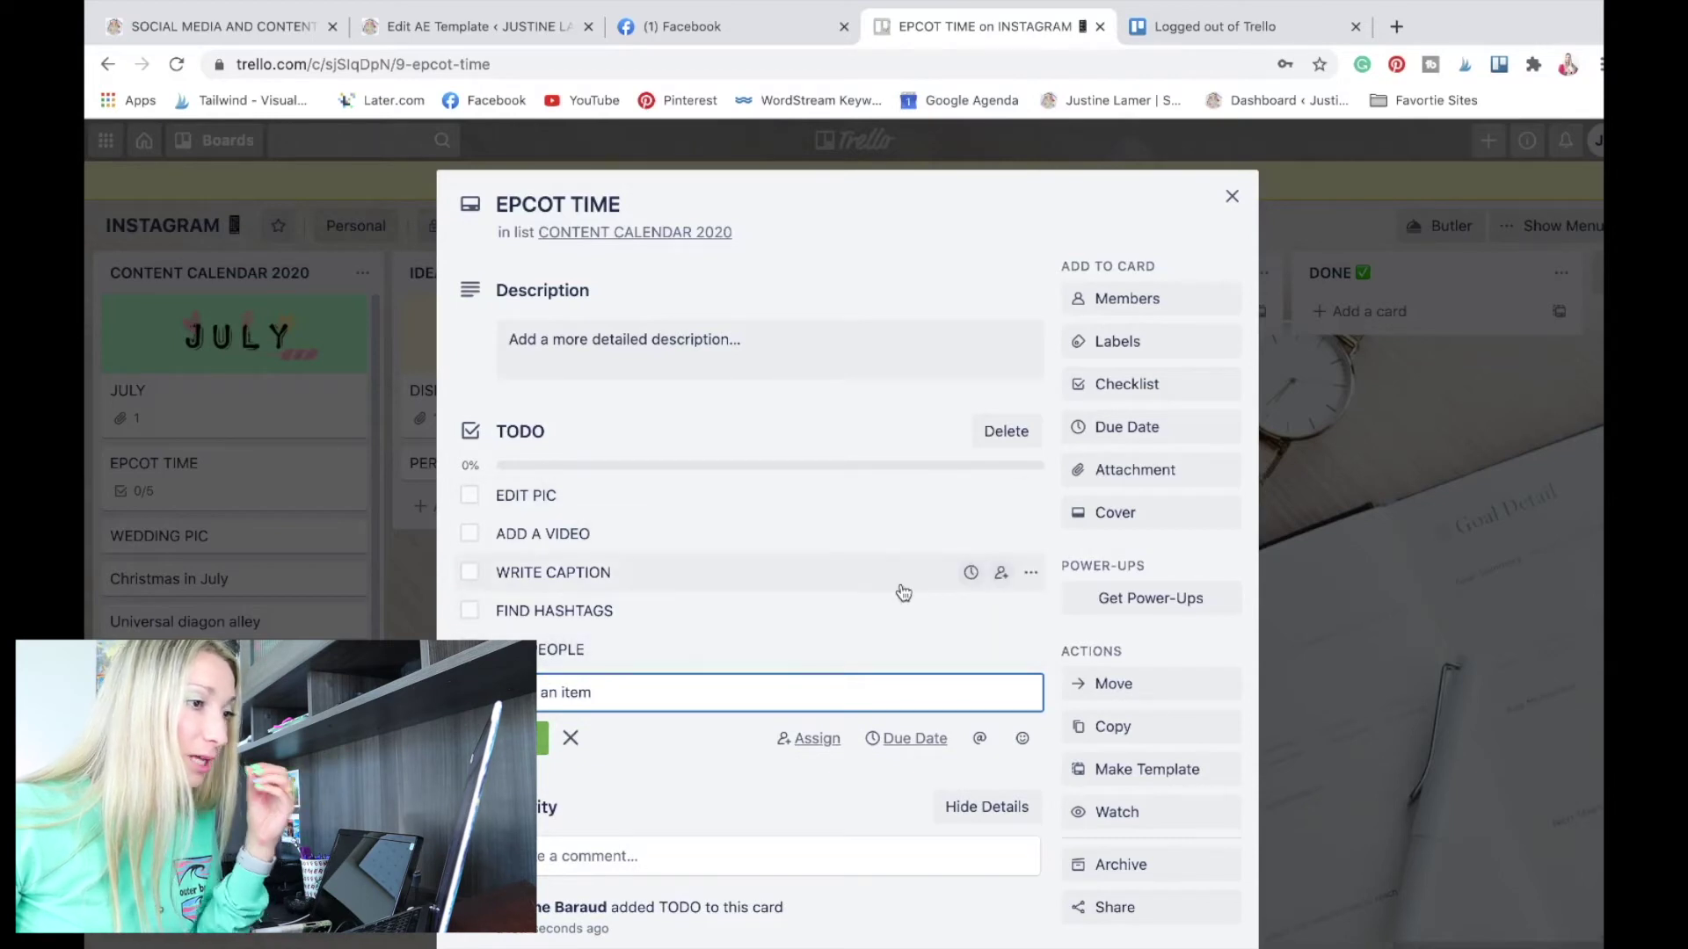
pyautogui.click(1134, 428)
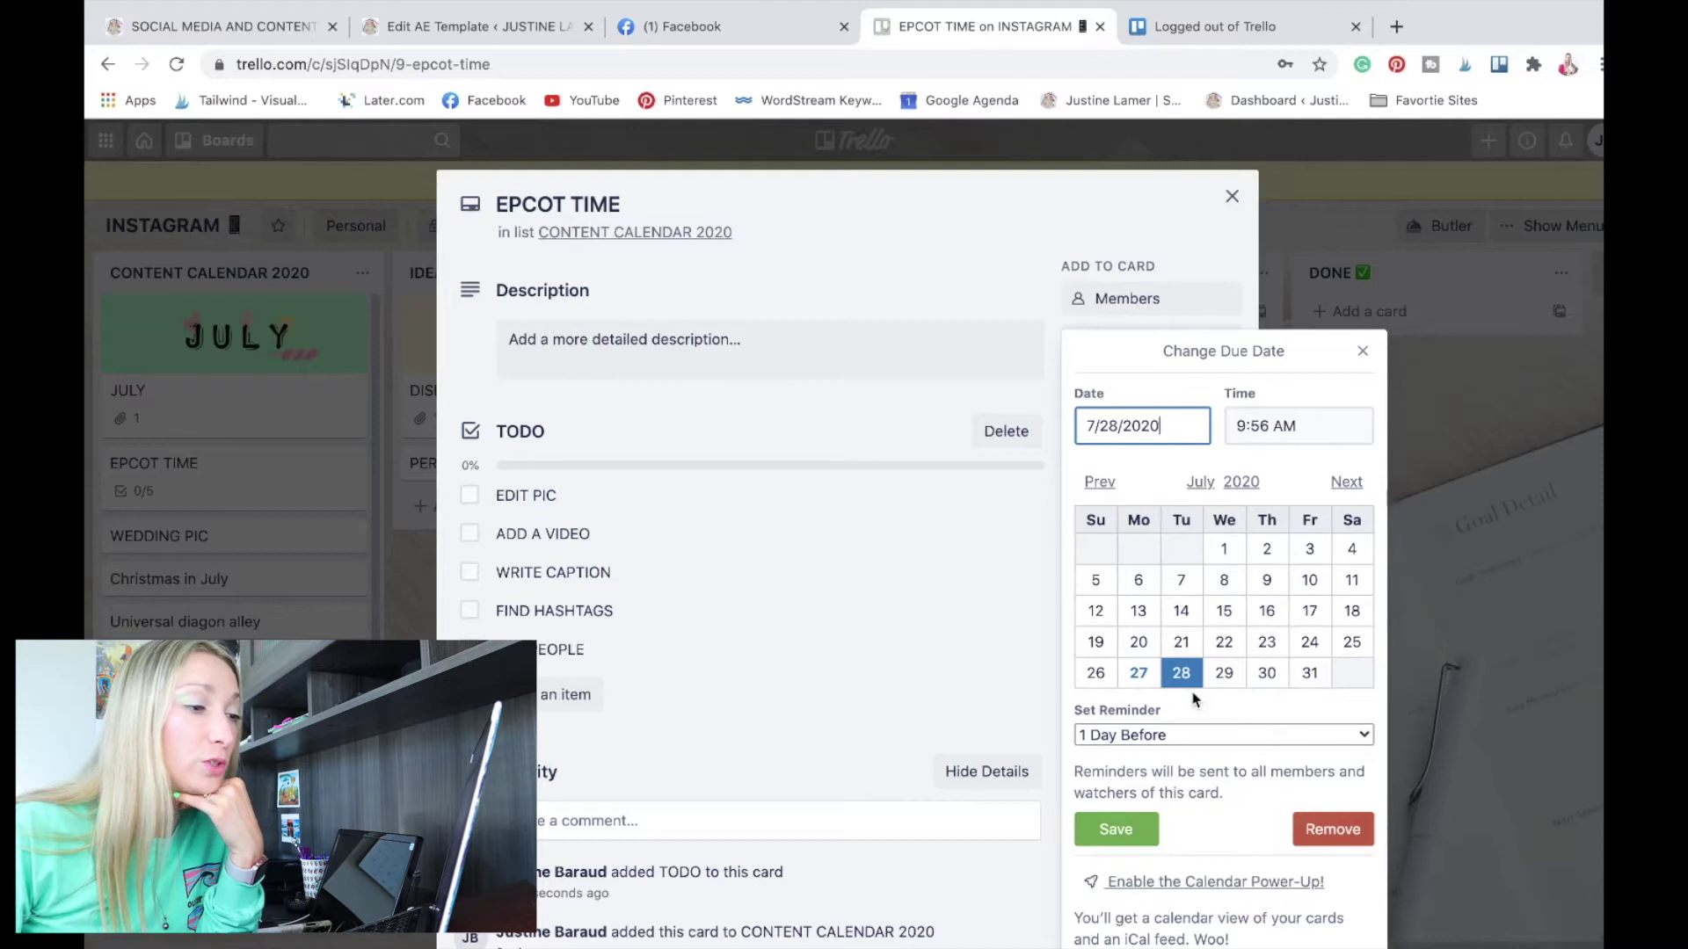
# Set the EPCOT TIME due date to Jul 31, 6:00 PM, with a reminder 15 minutes before.
pyautogui.click(1304, 676)
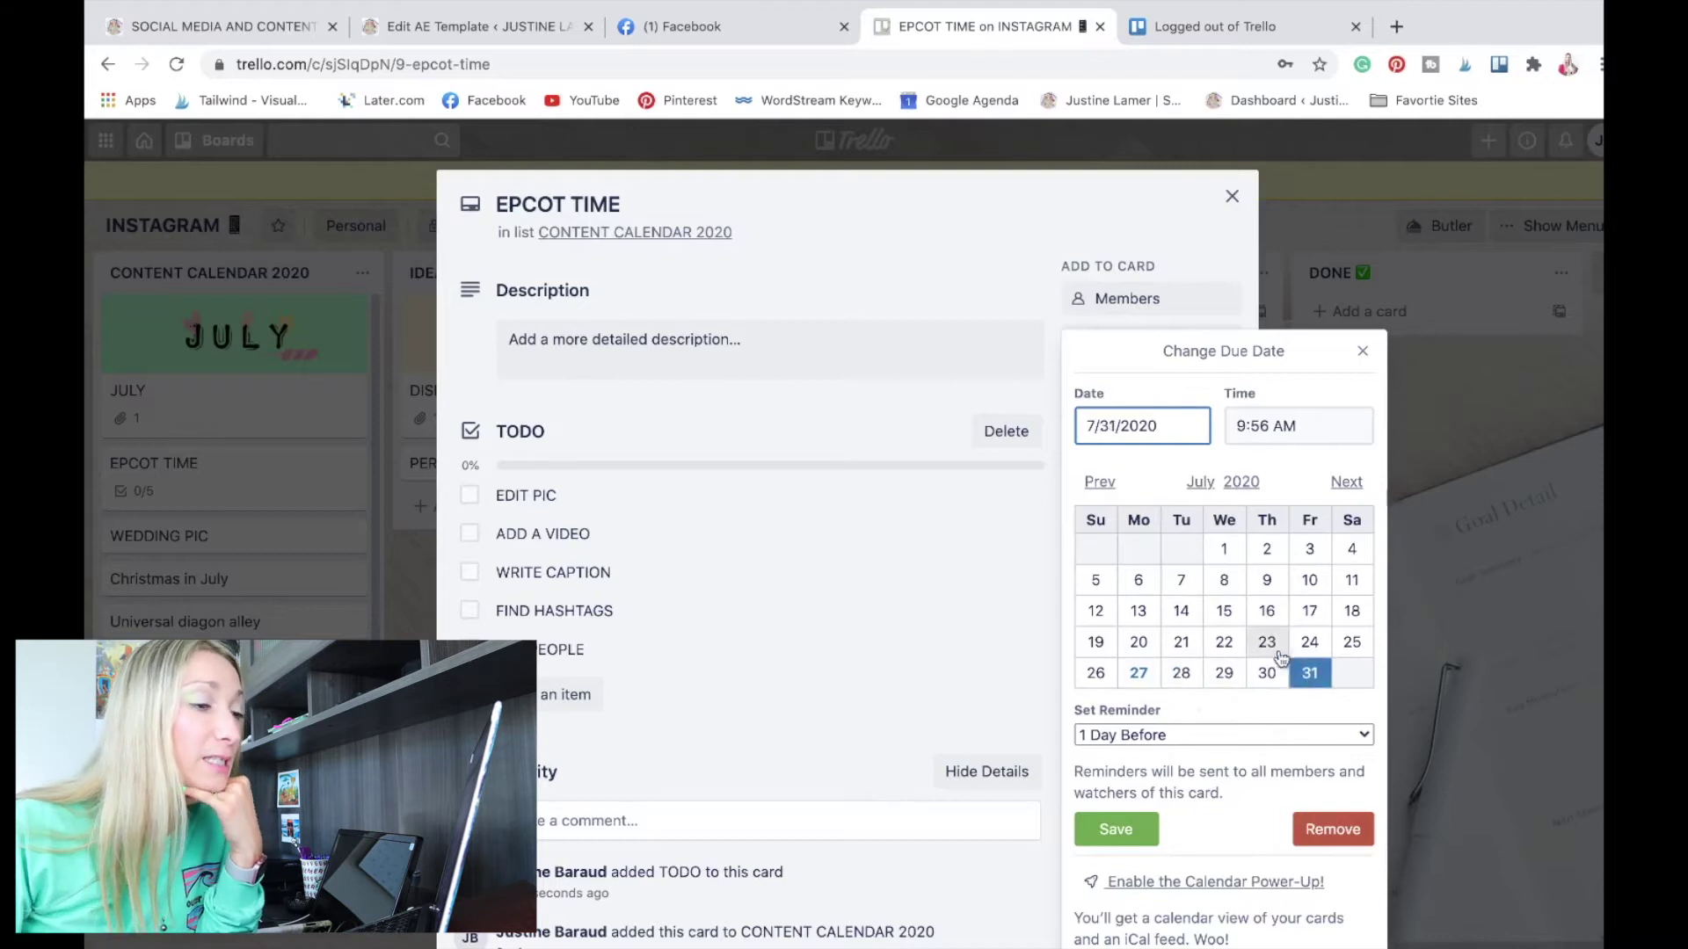
pyautogui.click(1299, 422)
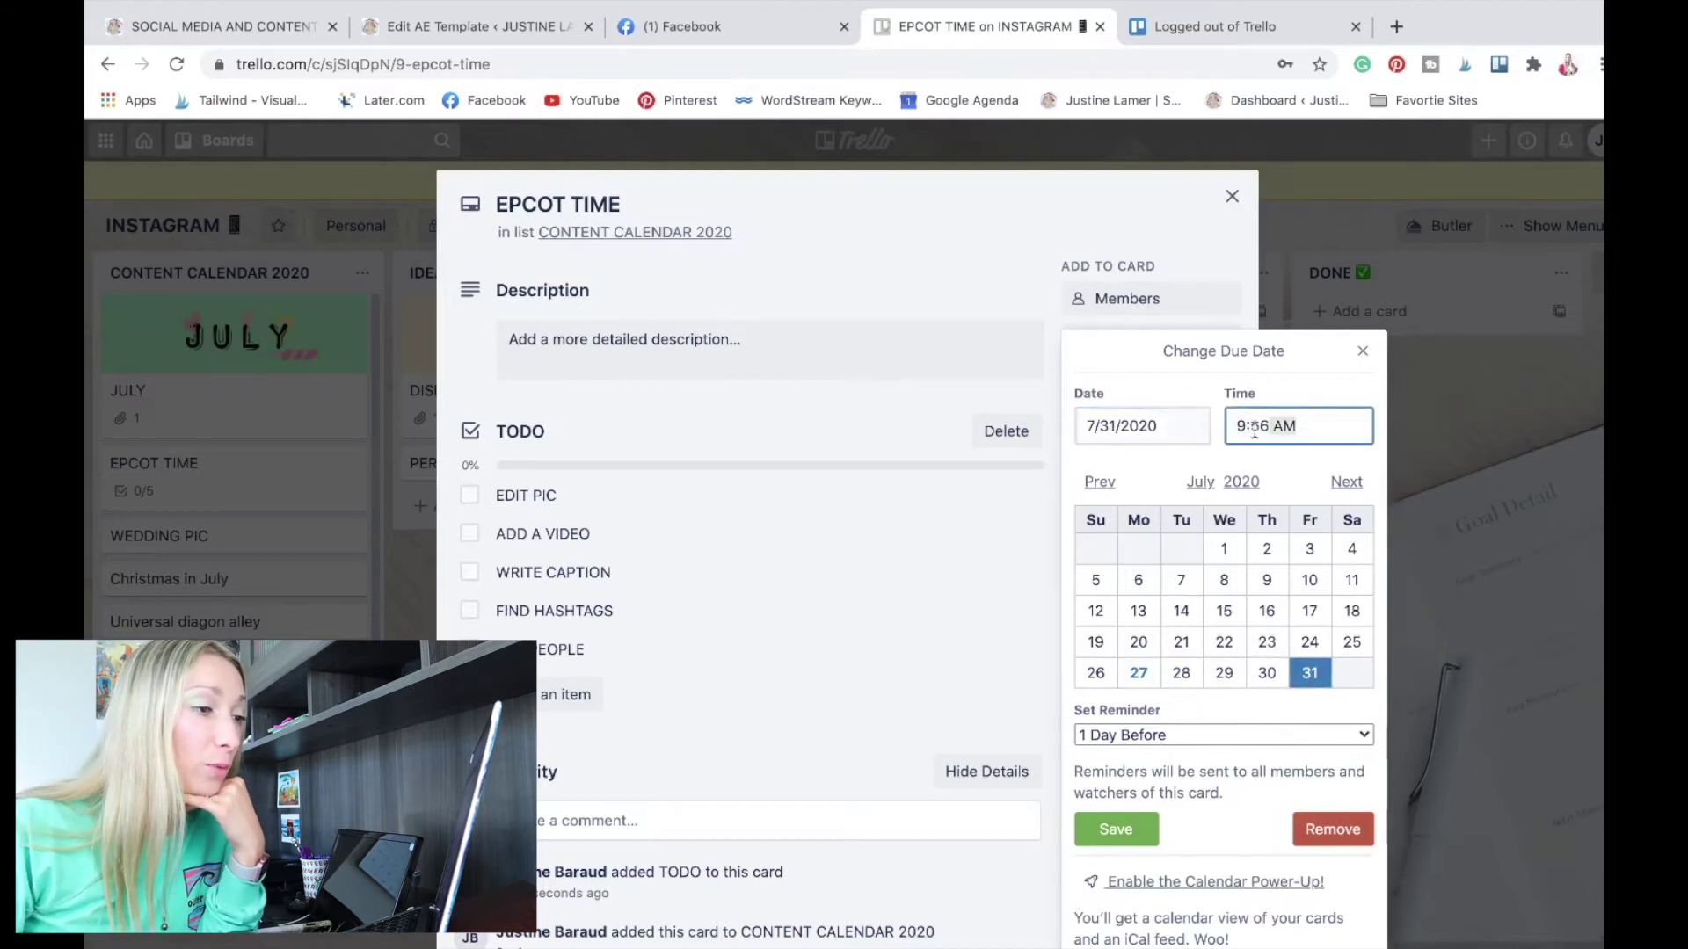
pyautogui.tripleClick(1288, 427)
pyautogui.write('6PM')
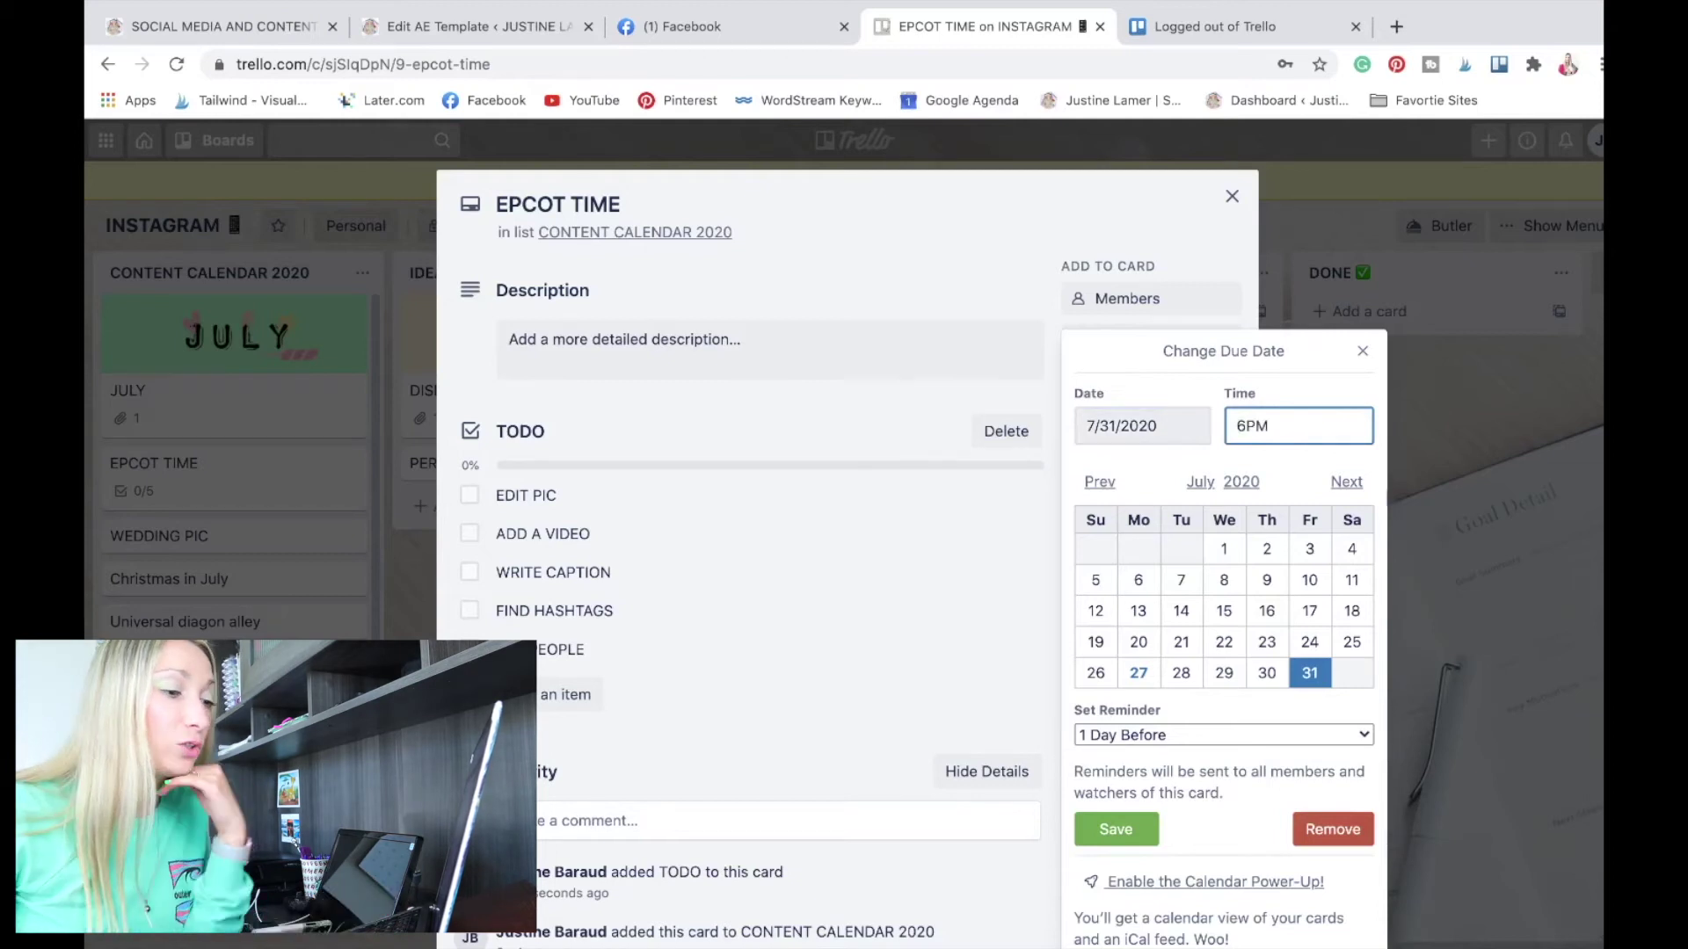
pyautogui.click(1154, 735)
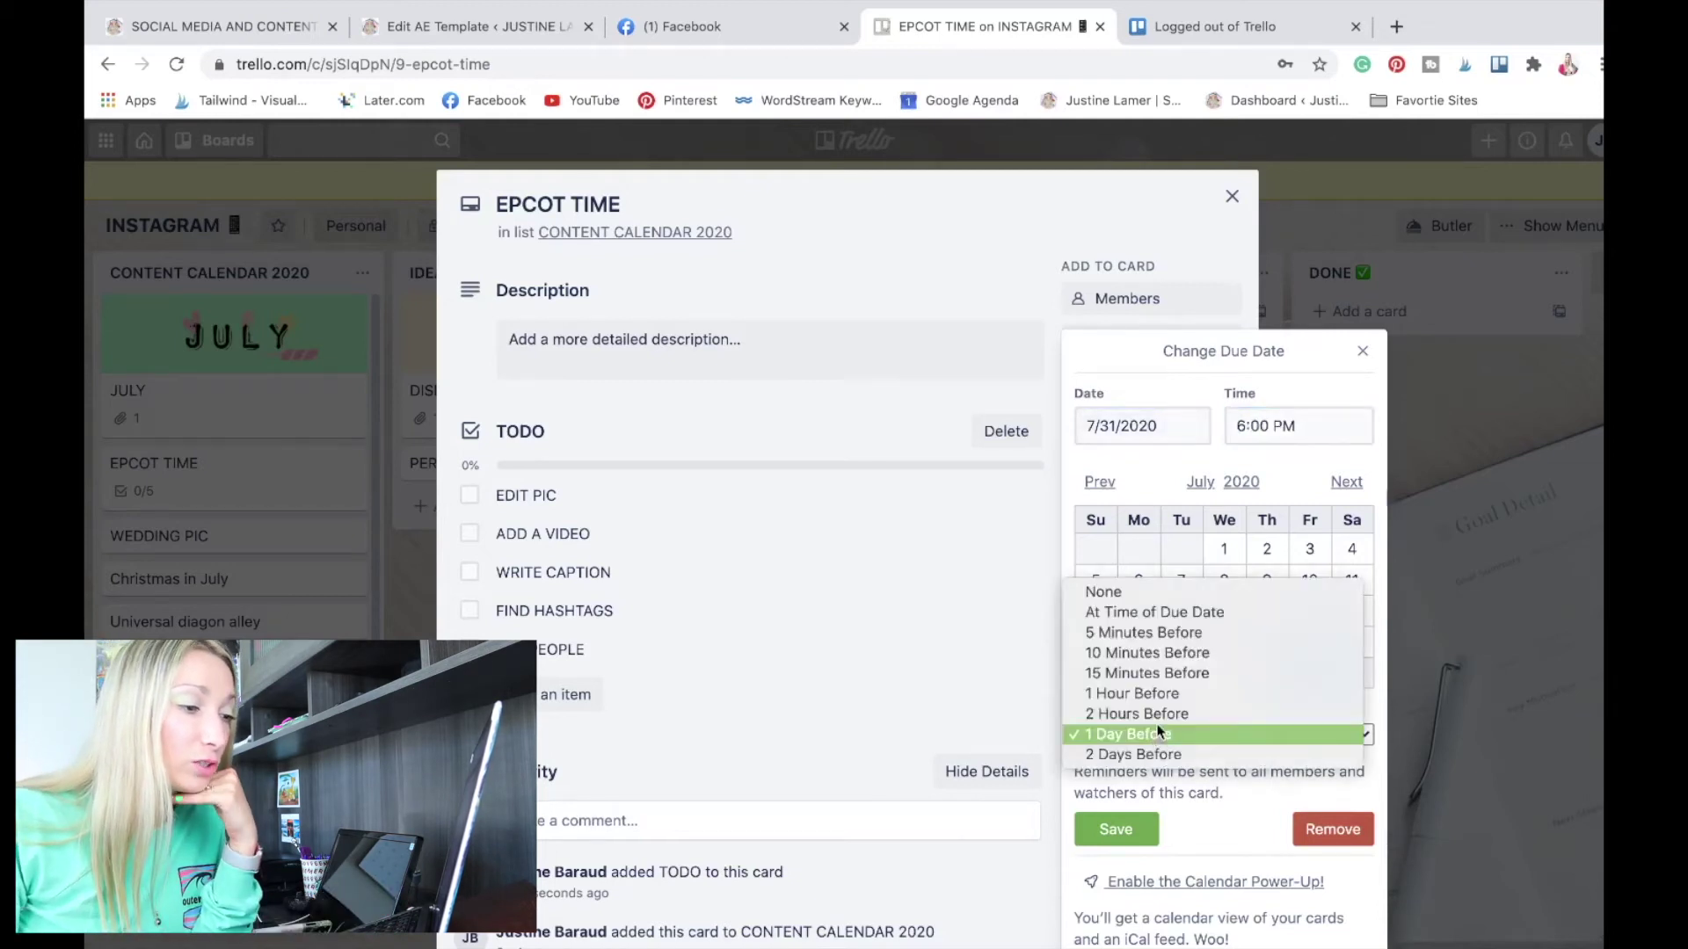
pyautogui.click(1150, 673)
pyautogui.click(1141, 830)
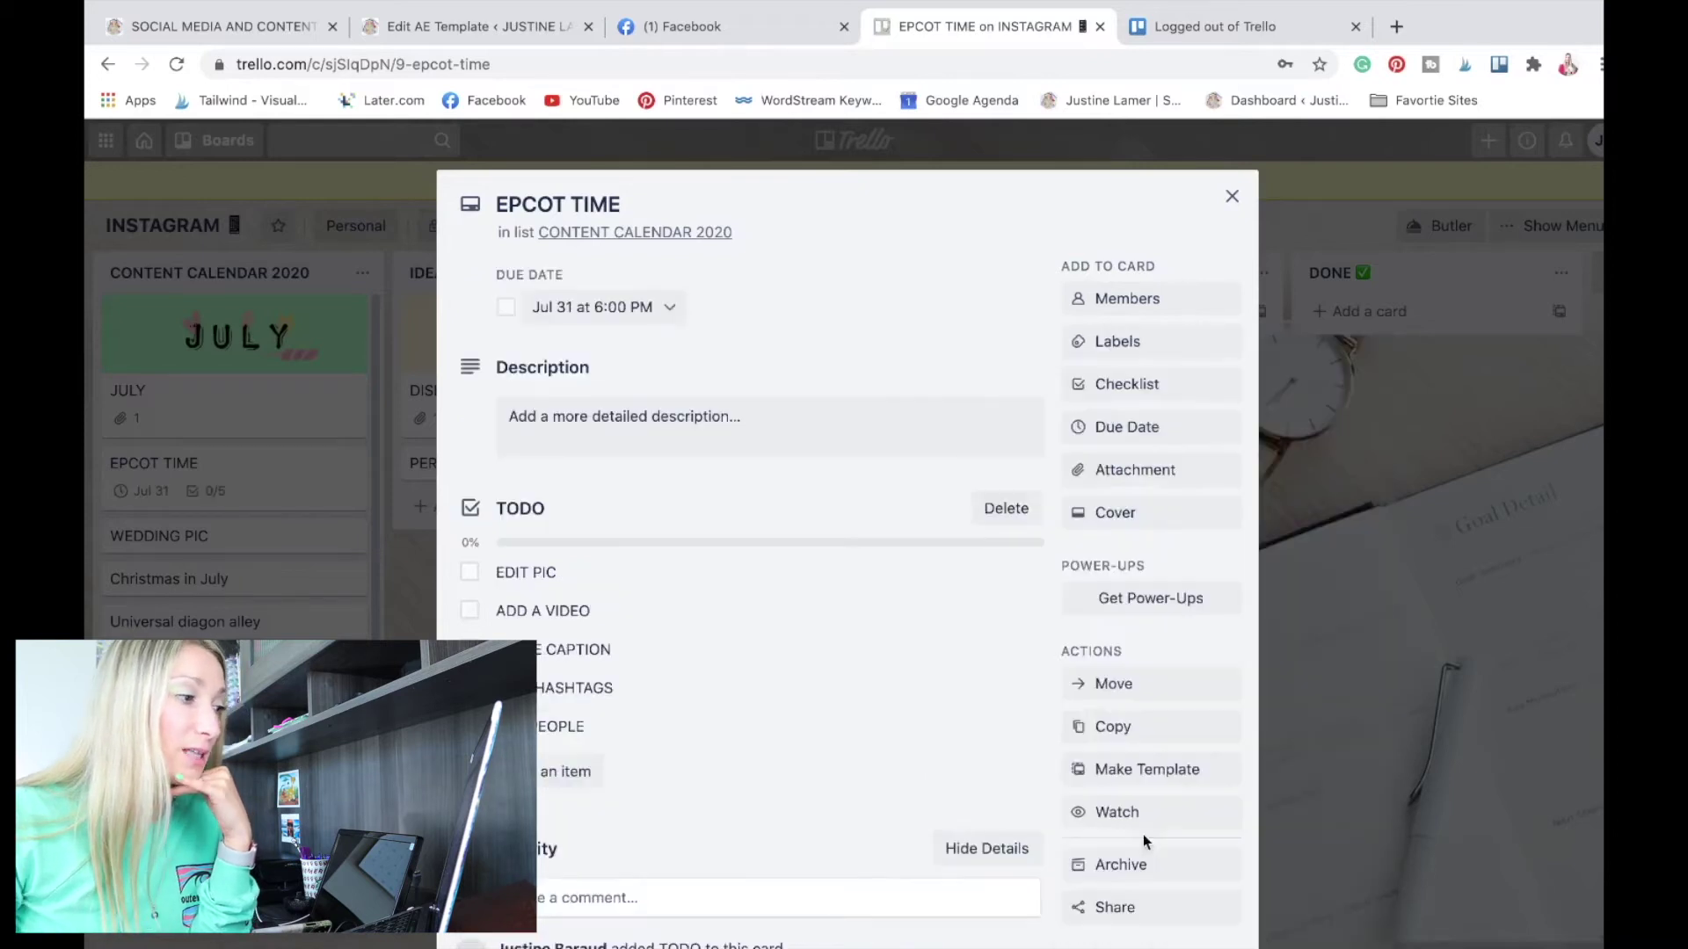
# Name the green, yellow and red labels COMPLETE, IN PROCESS and NEED CAPTION, and apply them to the card.
pyautogui.click(1117, 341)
pyautogui.click(1205, 479)
pyautogui.click(1363, 480)
pyautogui.write('CO')
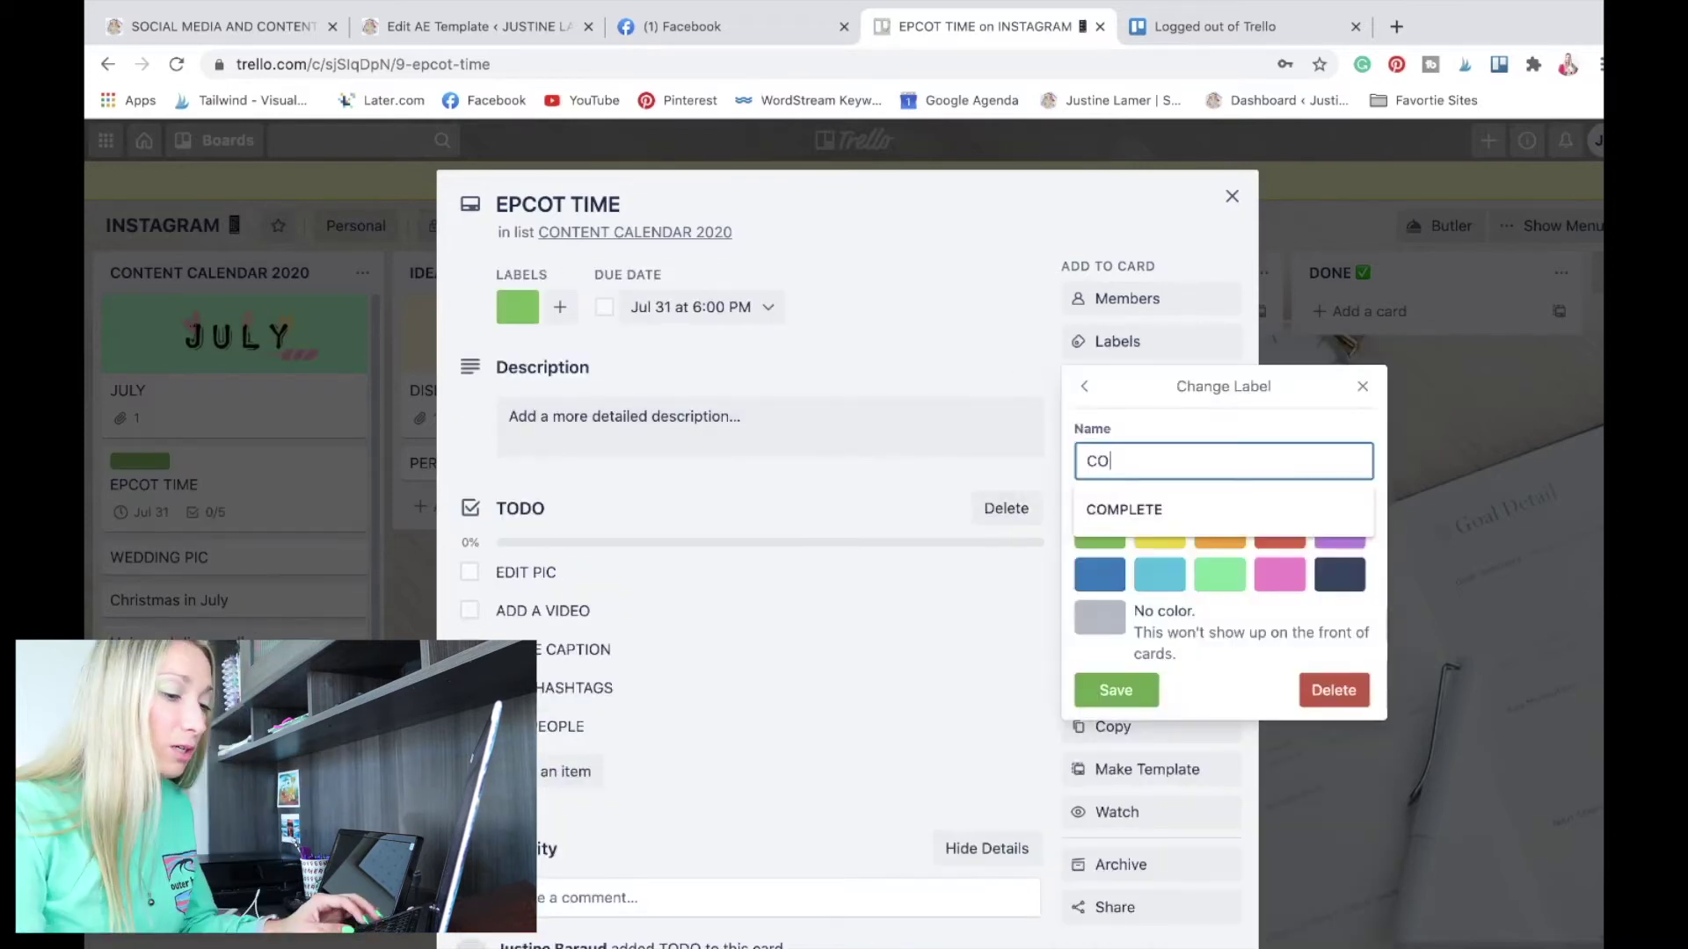
pyautogui.write('MPLETE')
pyautogui.click(1111, 692)
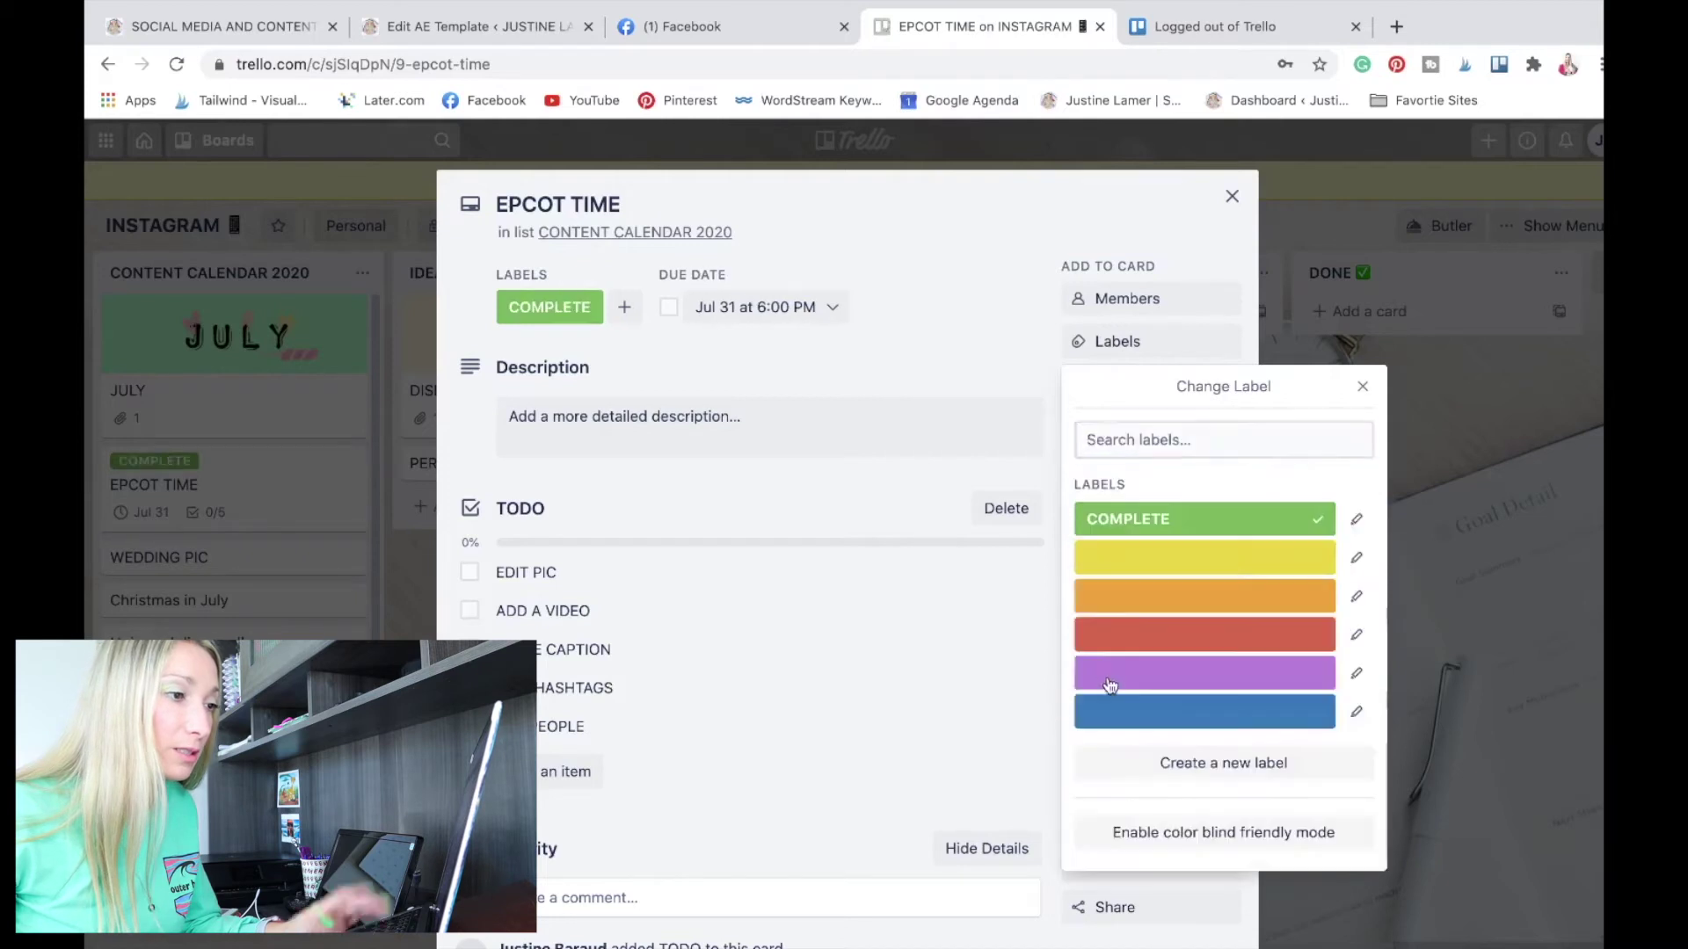
pyautogui.click(1168, 564)
pyautogui.click(1357, 561)
pyautogui.write('IN PROCESS')
pyautogui.click(1116, 690)
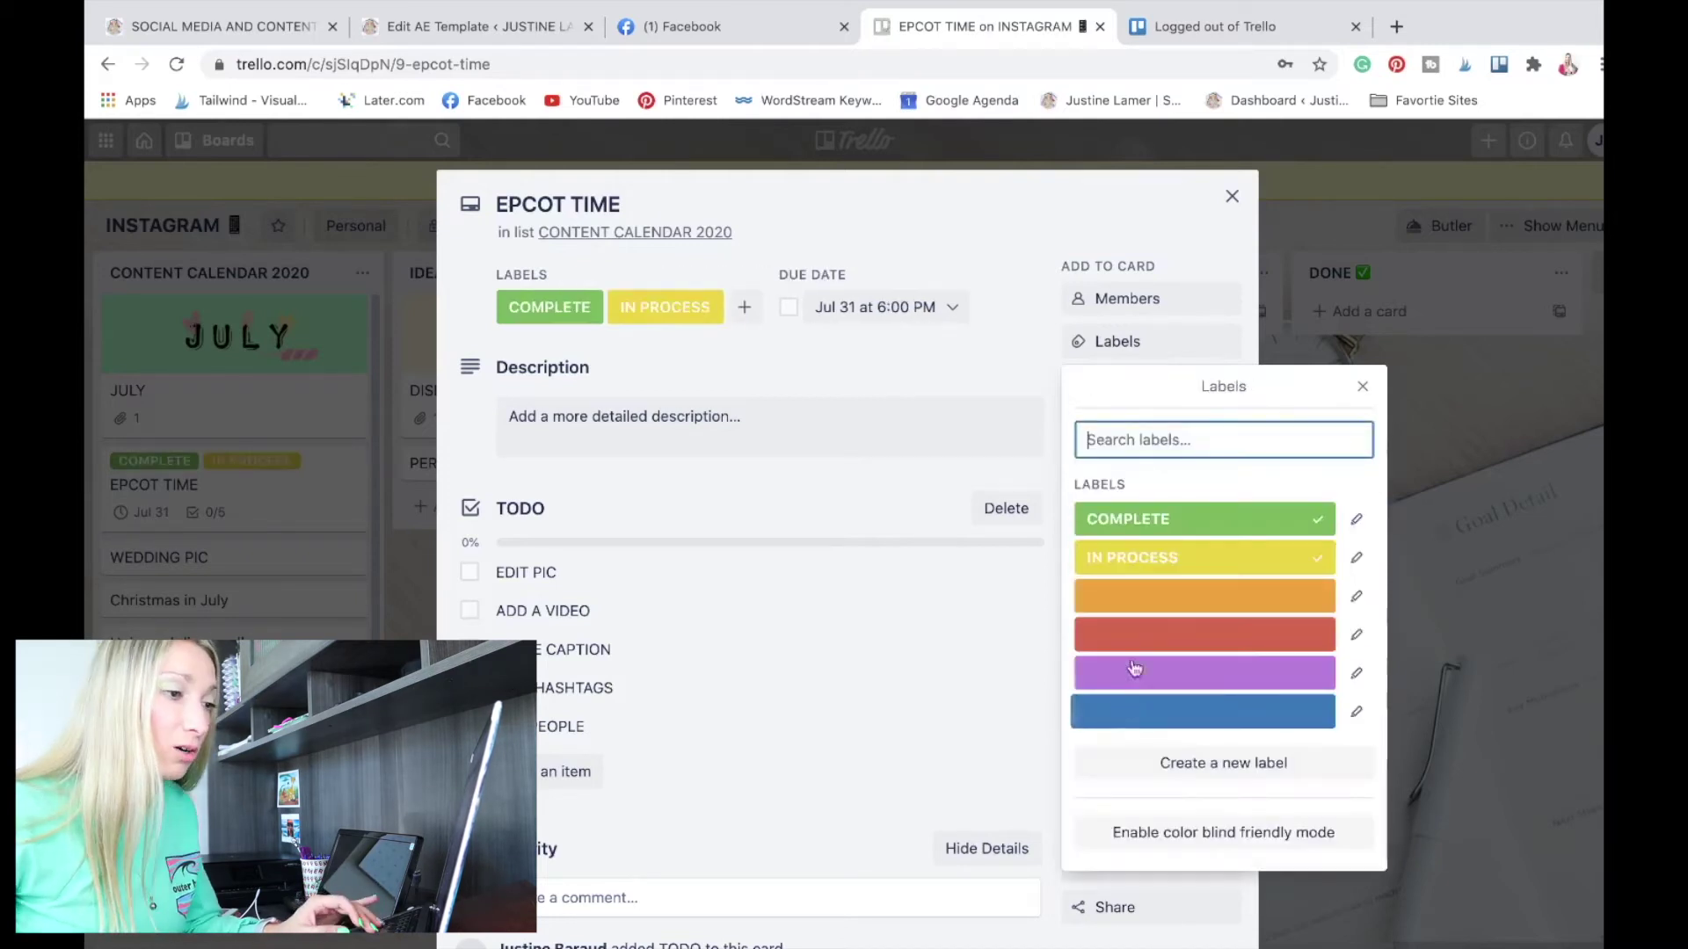
pyautogui.click(1178, 635)
pyautogui.click(1356, 635)
pyautogui.write('NEED CAPTION')
pyautogui.click(1111, 690)
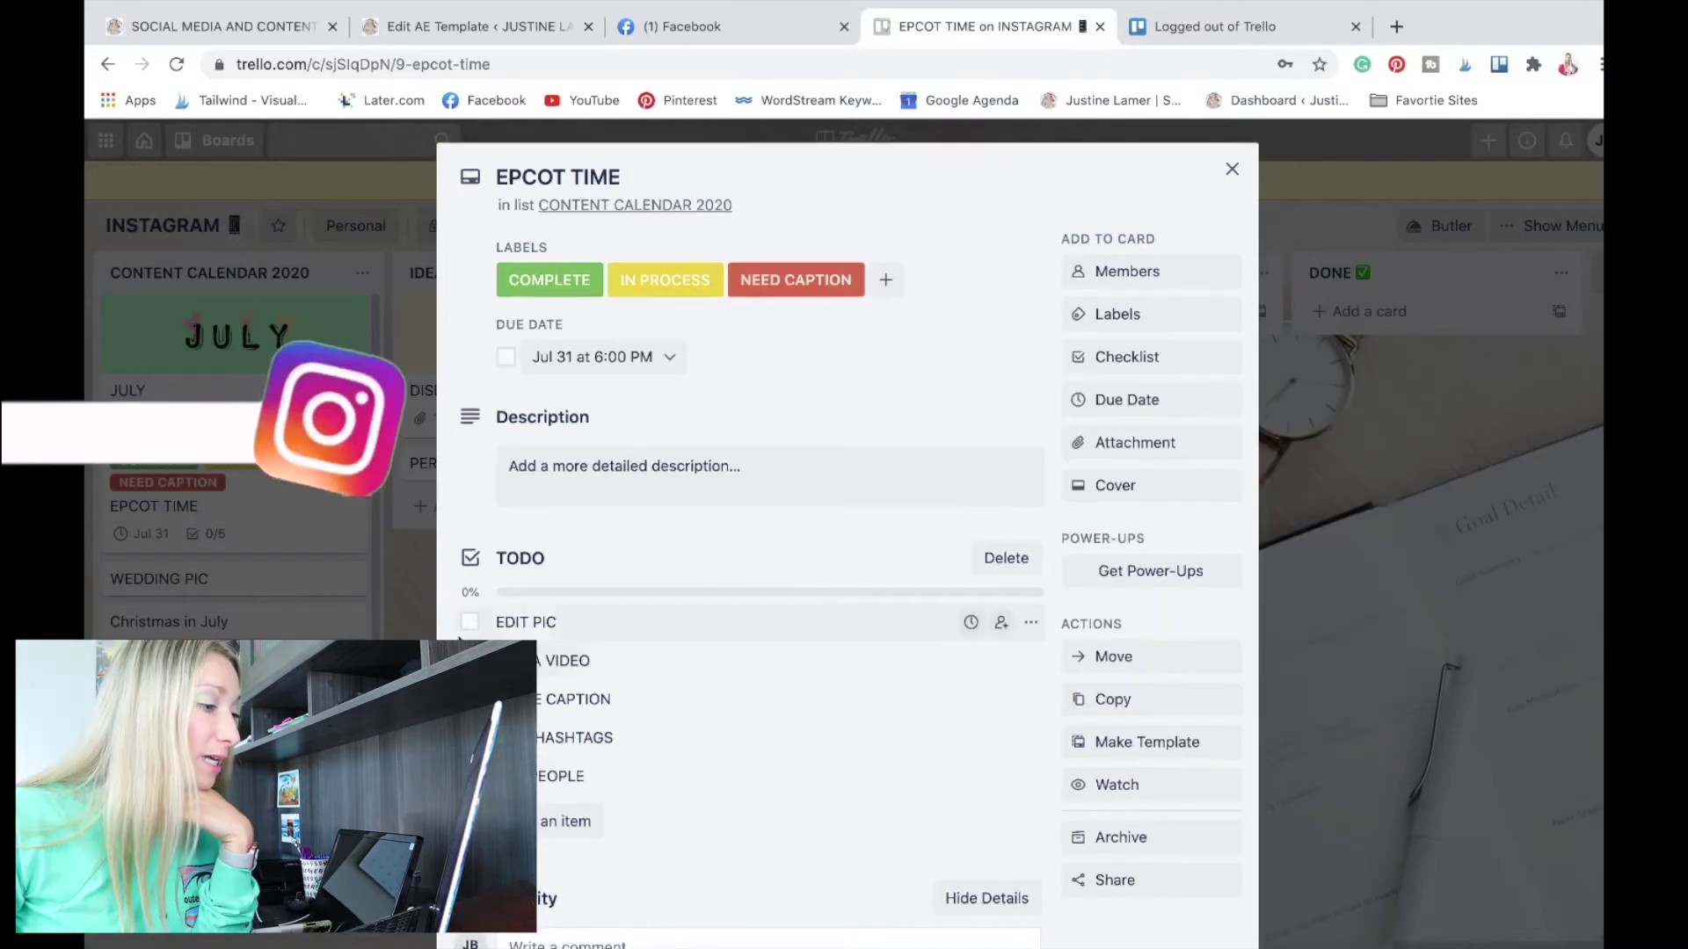
# Tick EDIT PIC and ADD A VIDEO, remove the COMPLETE label, and close the card.
pyautogui.click(469, 622)
pyautogui.click(469, 660)
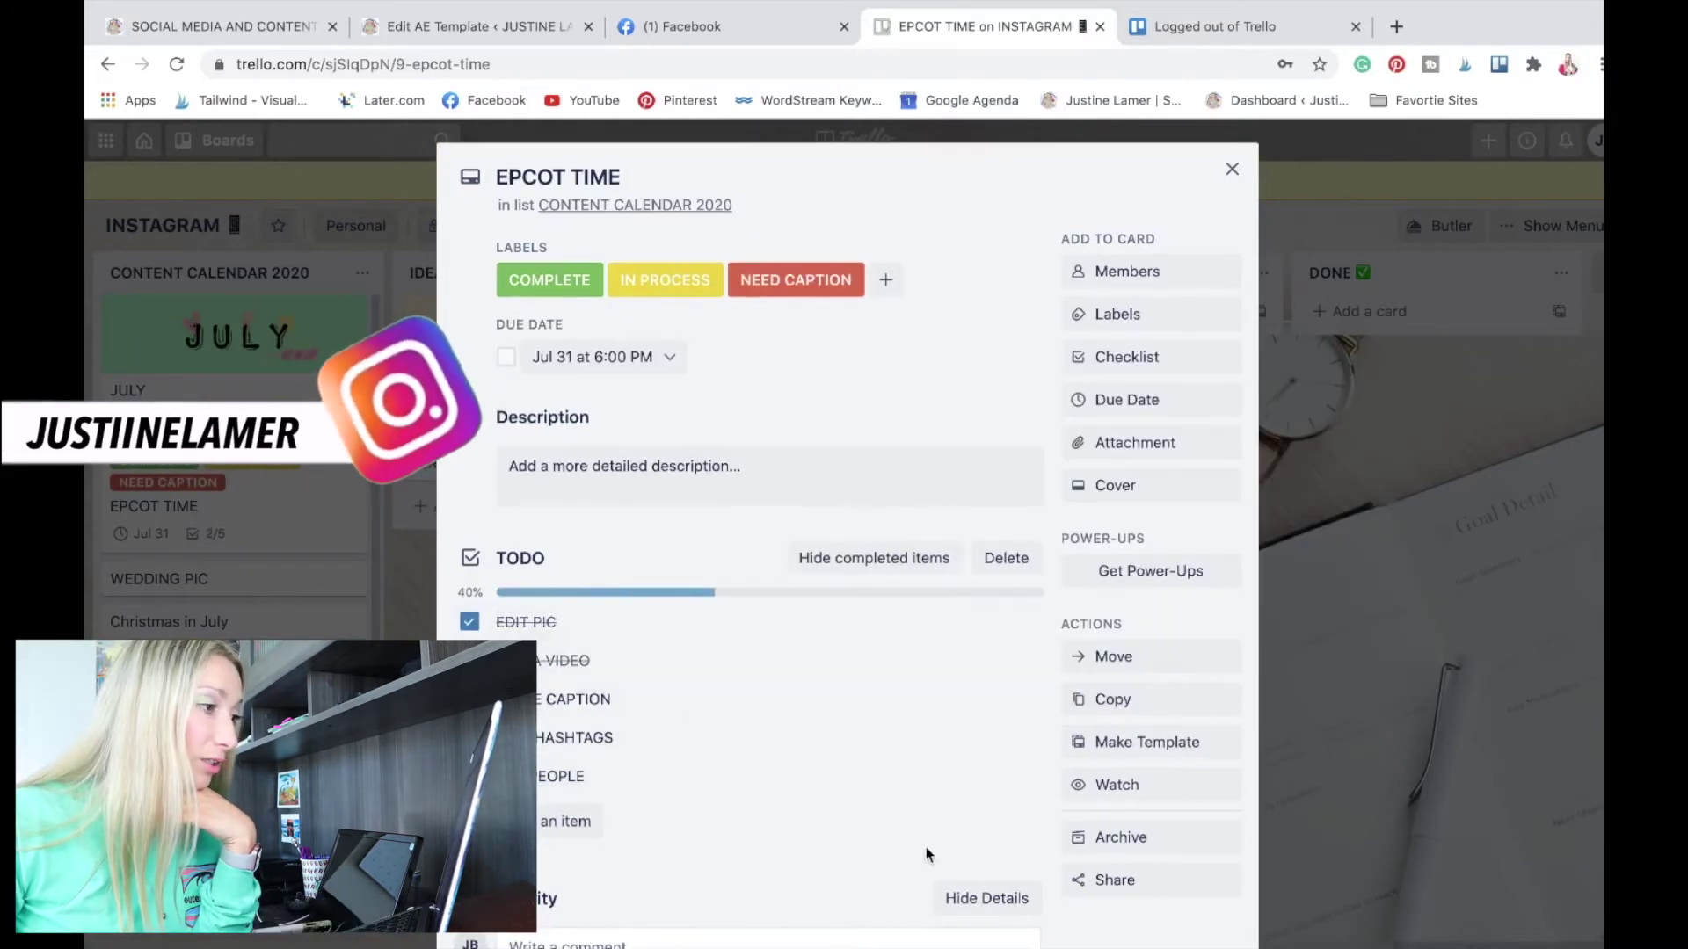
pyautogui.click(549, 279)
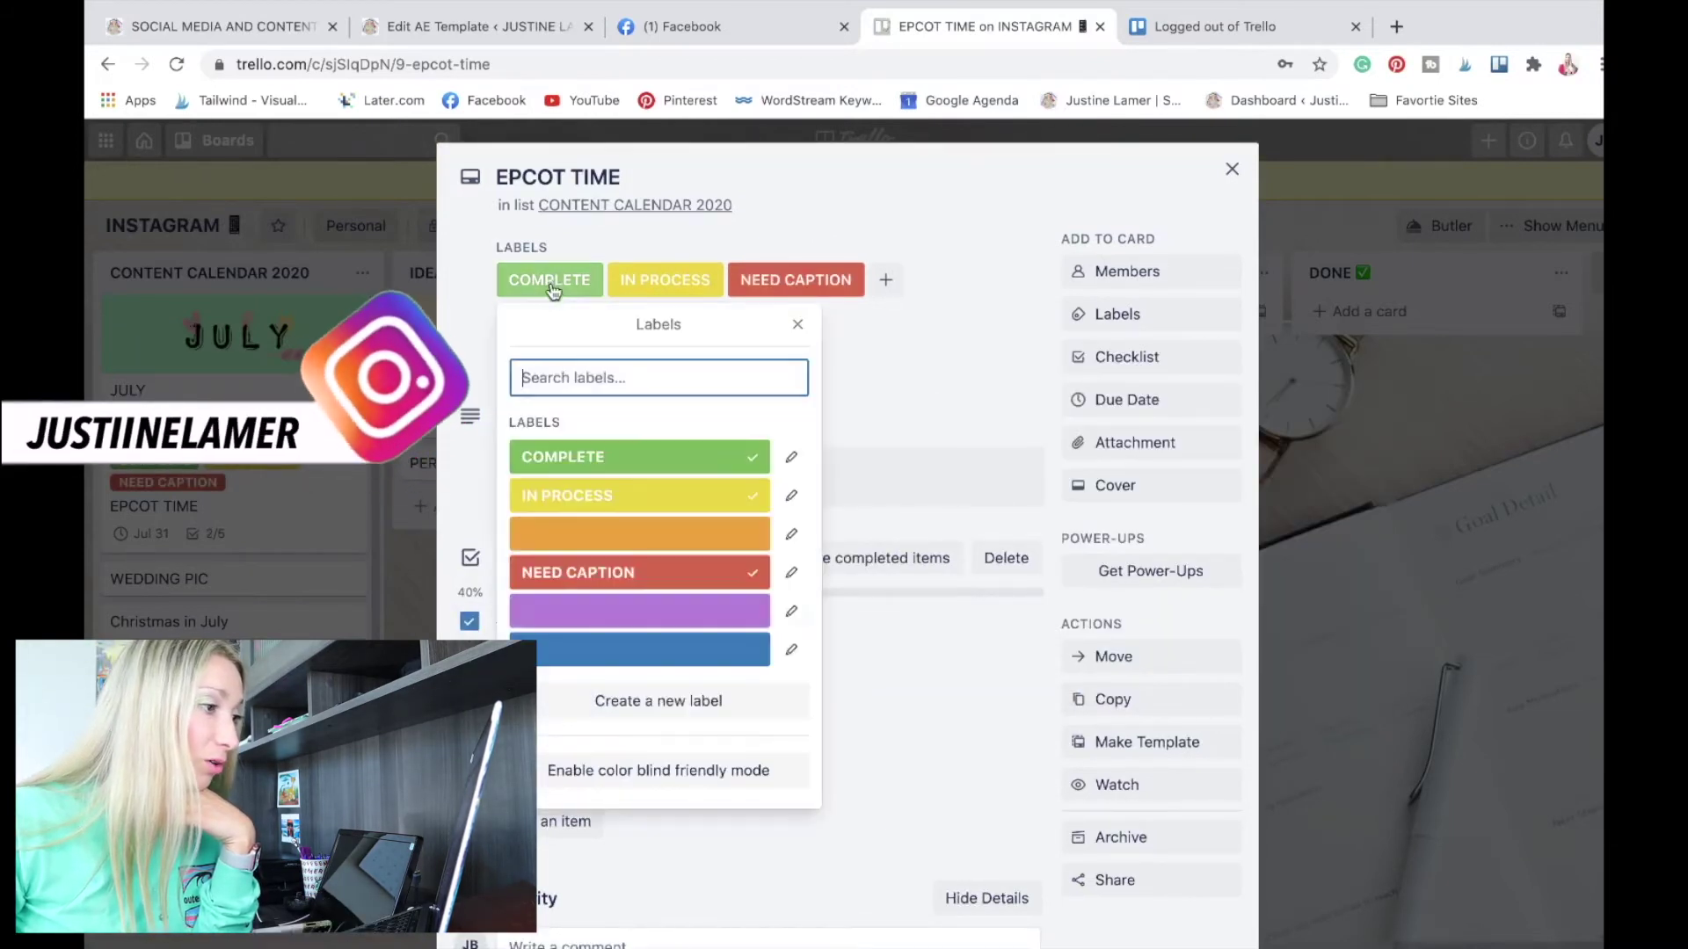
pyautogui.click(747, 476)
pyautogui.click(897, 374)
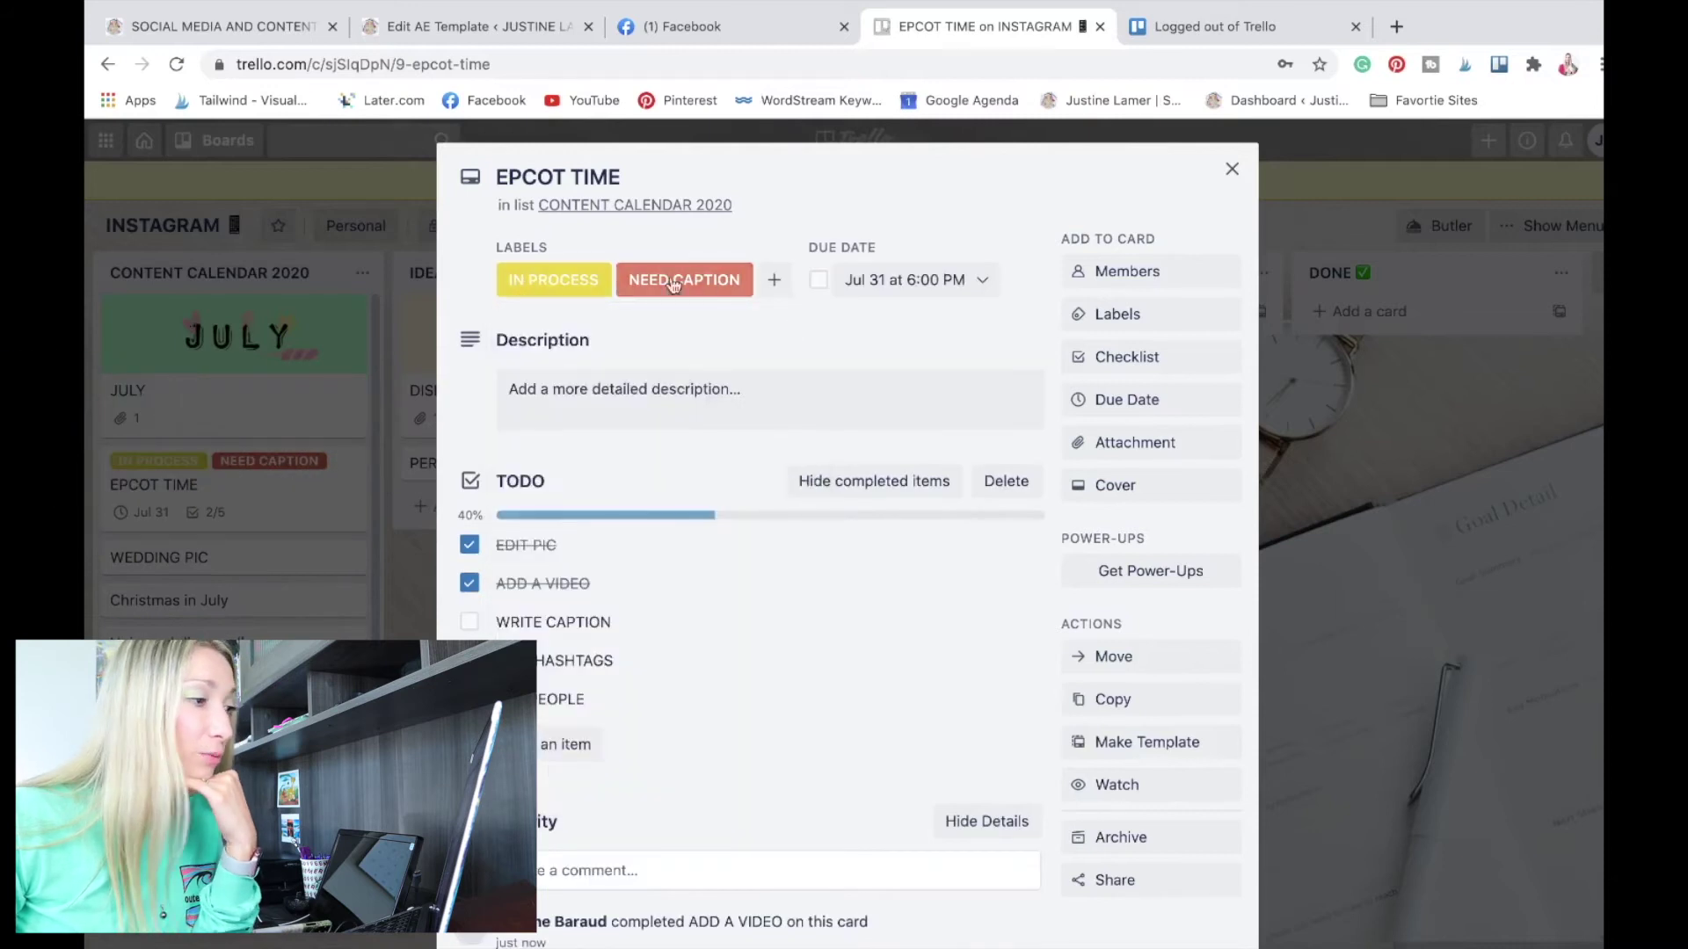
pyautogui.click(1232, 169)
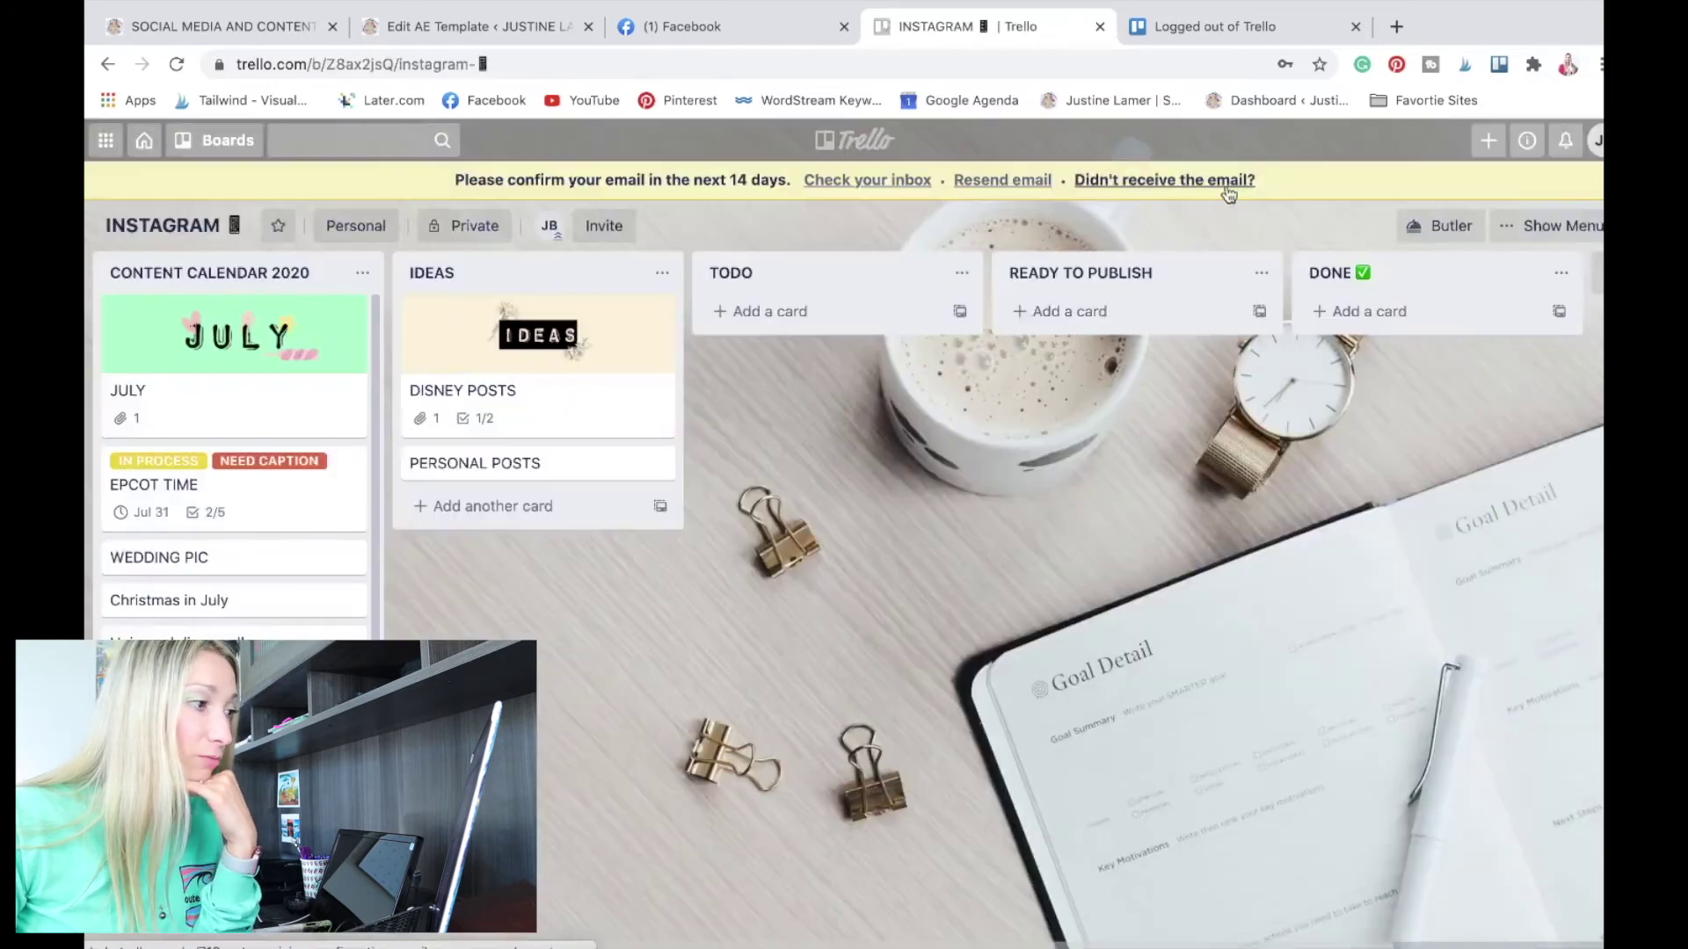
# Copy the EPCOT TIME card from its quick-edit menu into the TODO list.
pyautogui.click(351, 462)
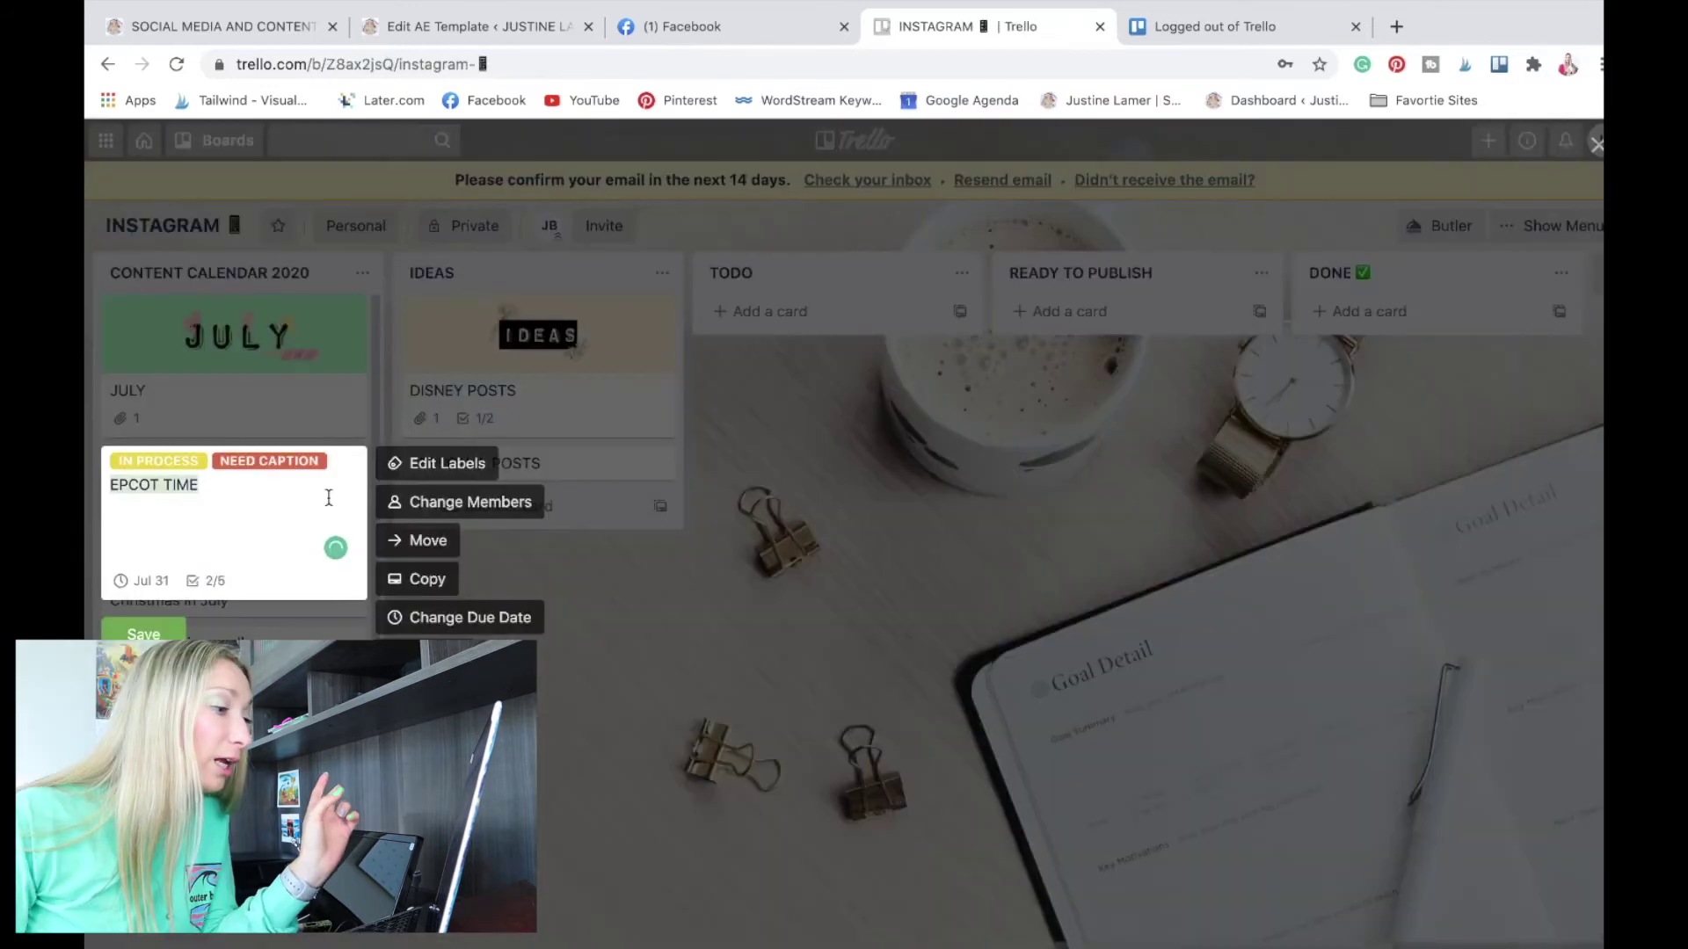
pyautogui.click(432, 581)
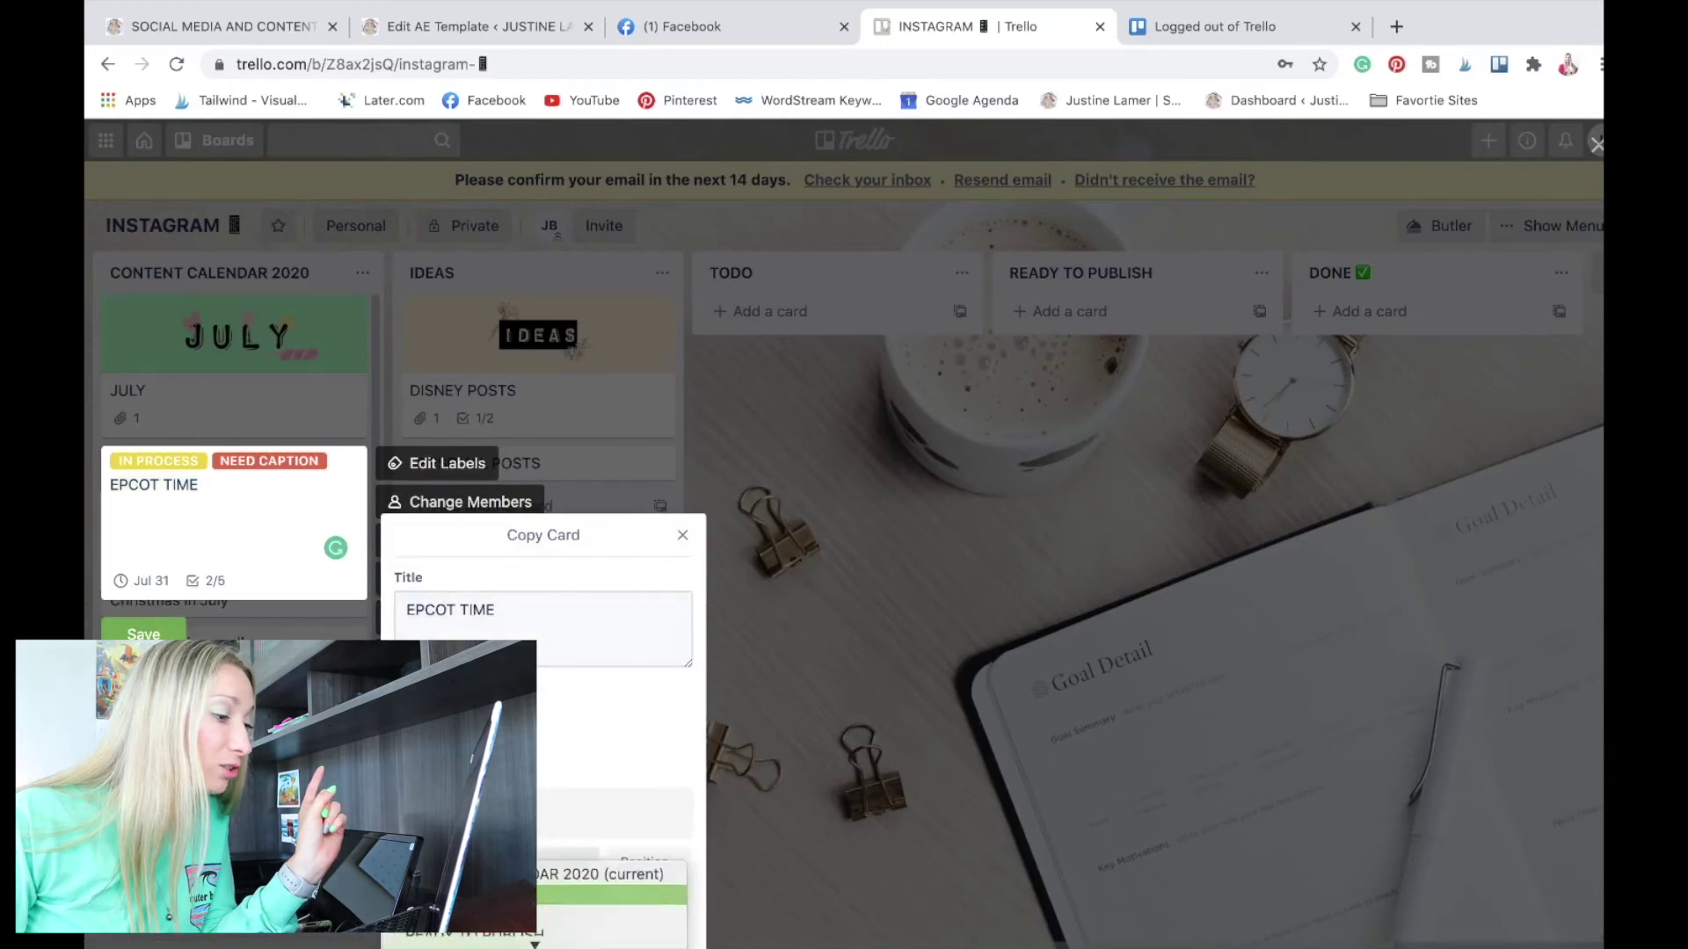
pyautogui.click(606, 916)
pyautogui.click(431, 932)
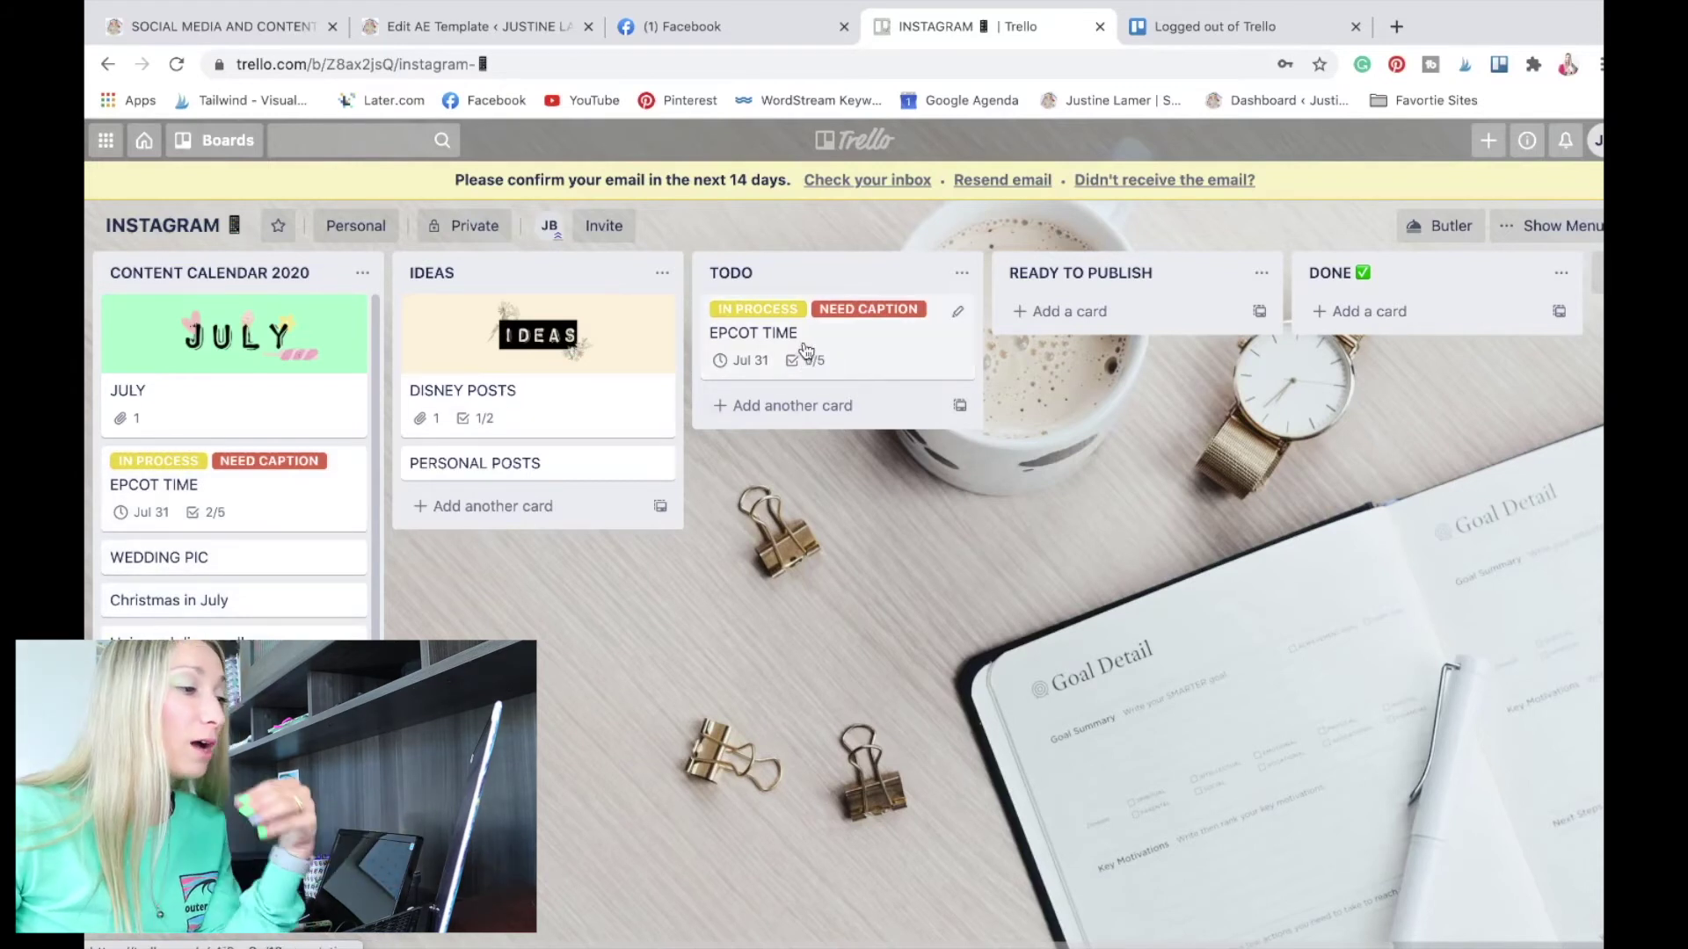
# On the TODO copy, replace the IN PROCESS and NEED CAPTION labels with COMPLETE.
pyautogui.click(864, 357)
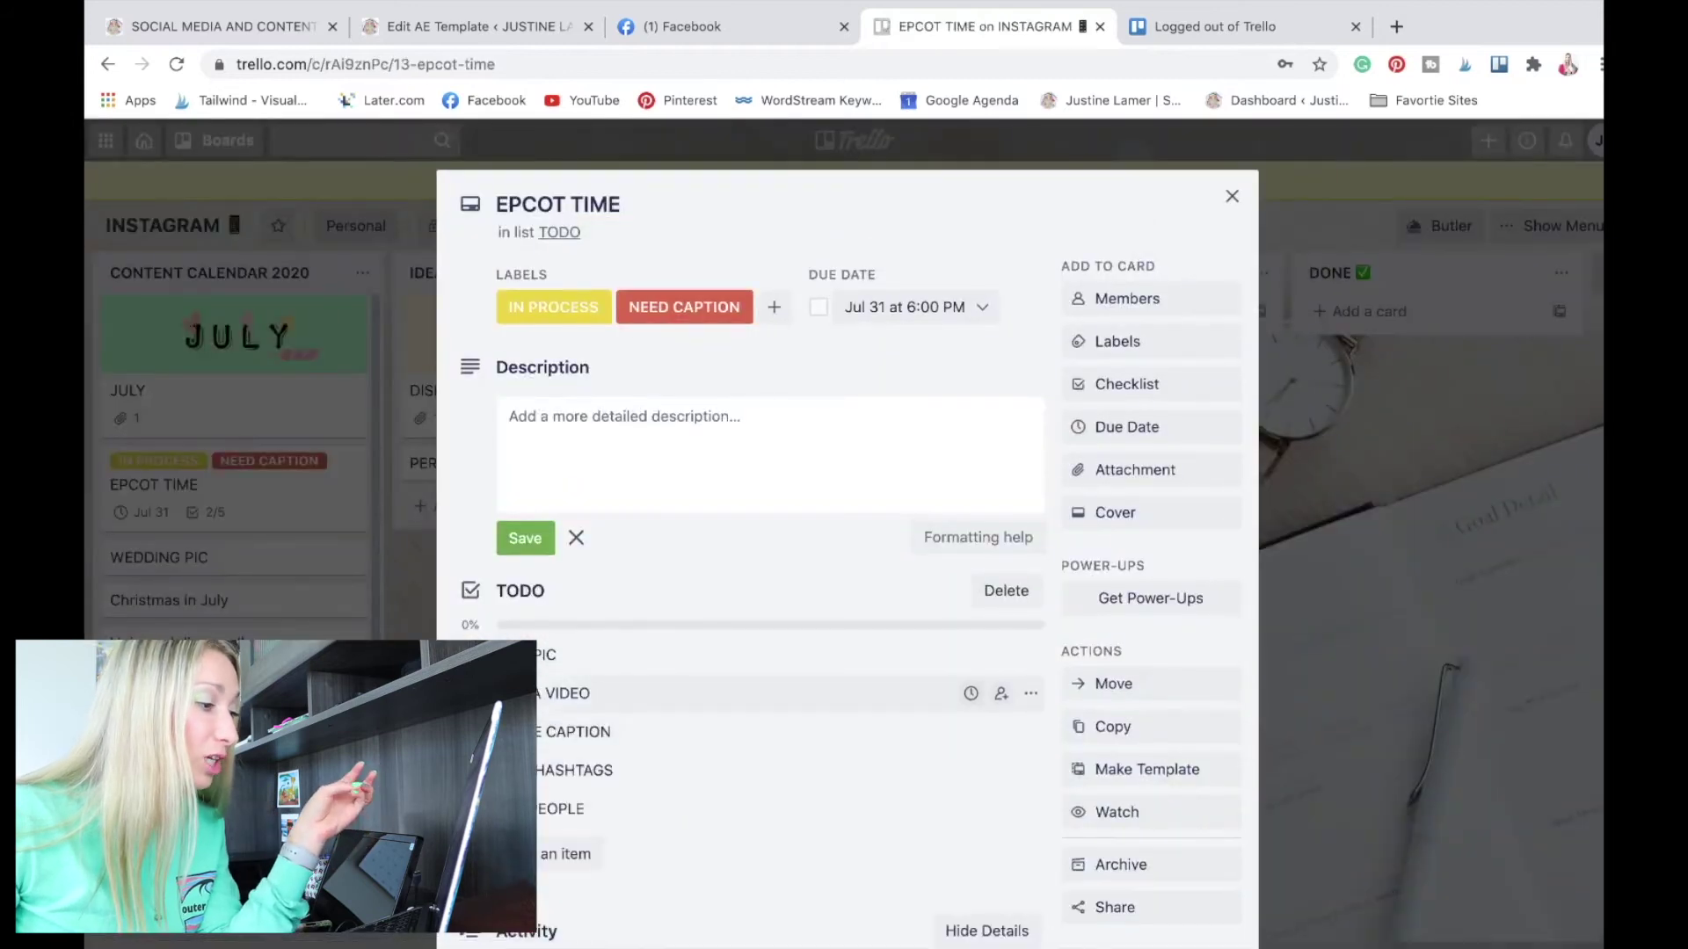
pyautogui.press('l')
pyautogui.click(826, 599)
pyautogui.click(791, 523)
pyautogui.click(791, 484)
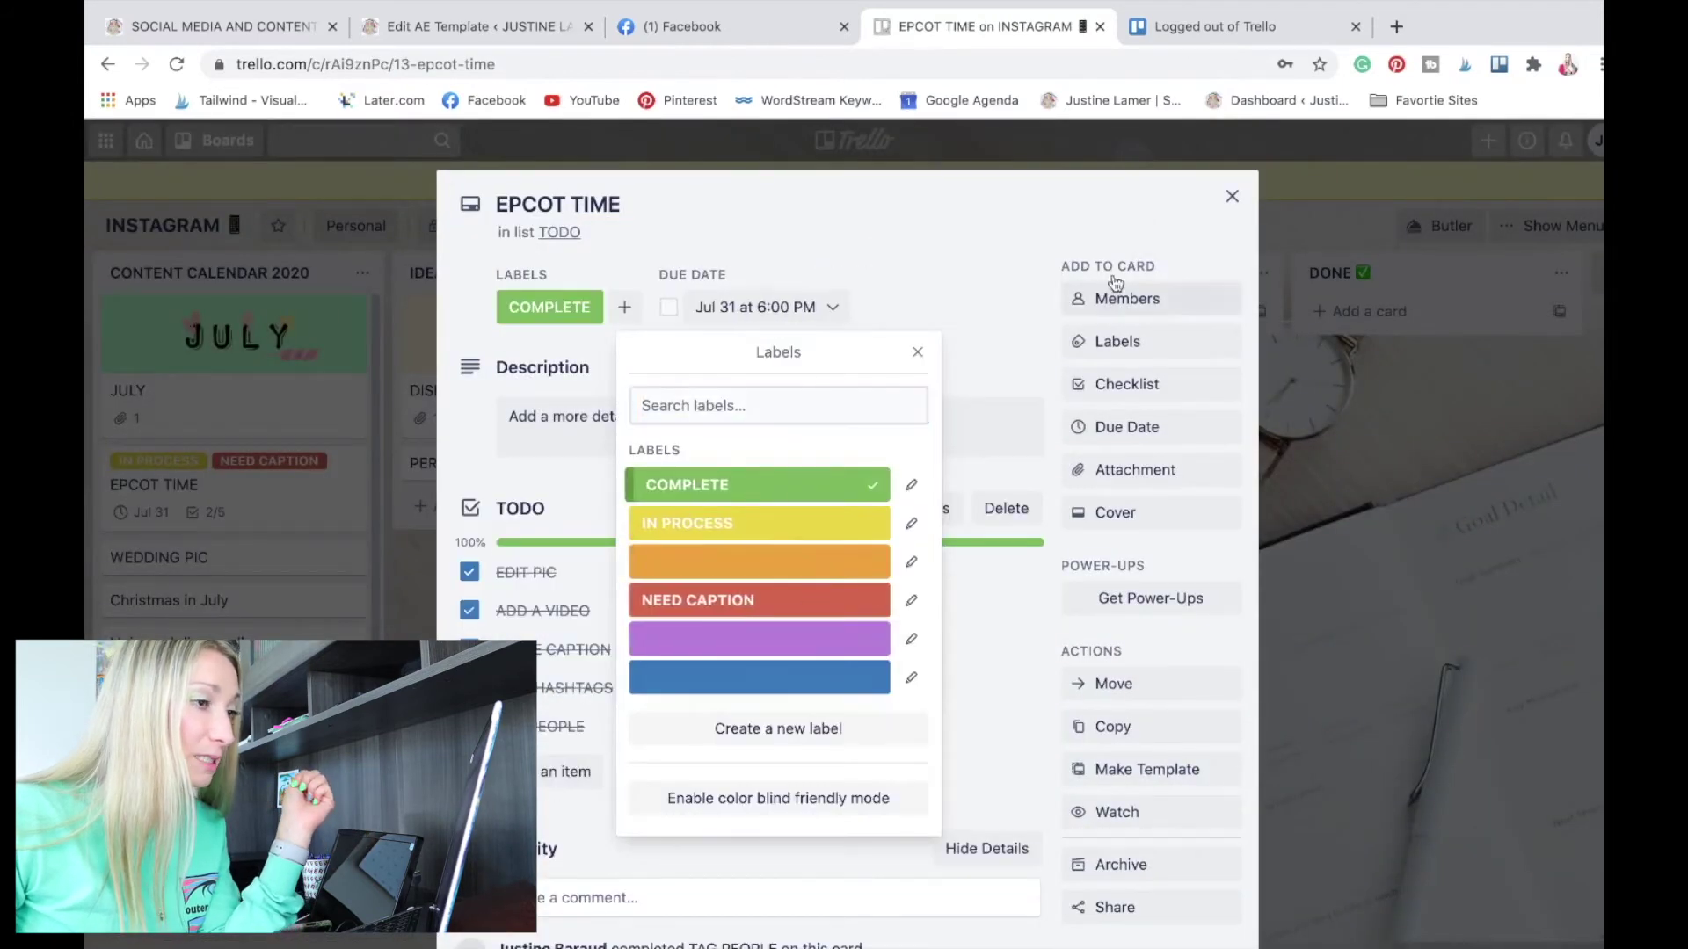
pyautogui.click(1232, 196)
# Move the copy to READY TO PUBLISH and mark its due date complete.
pyautogui.moveTo(797, 335); pyautogui.dragTo(1103, 329)
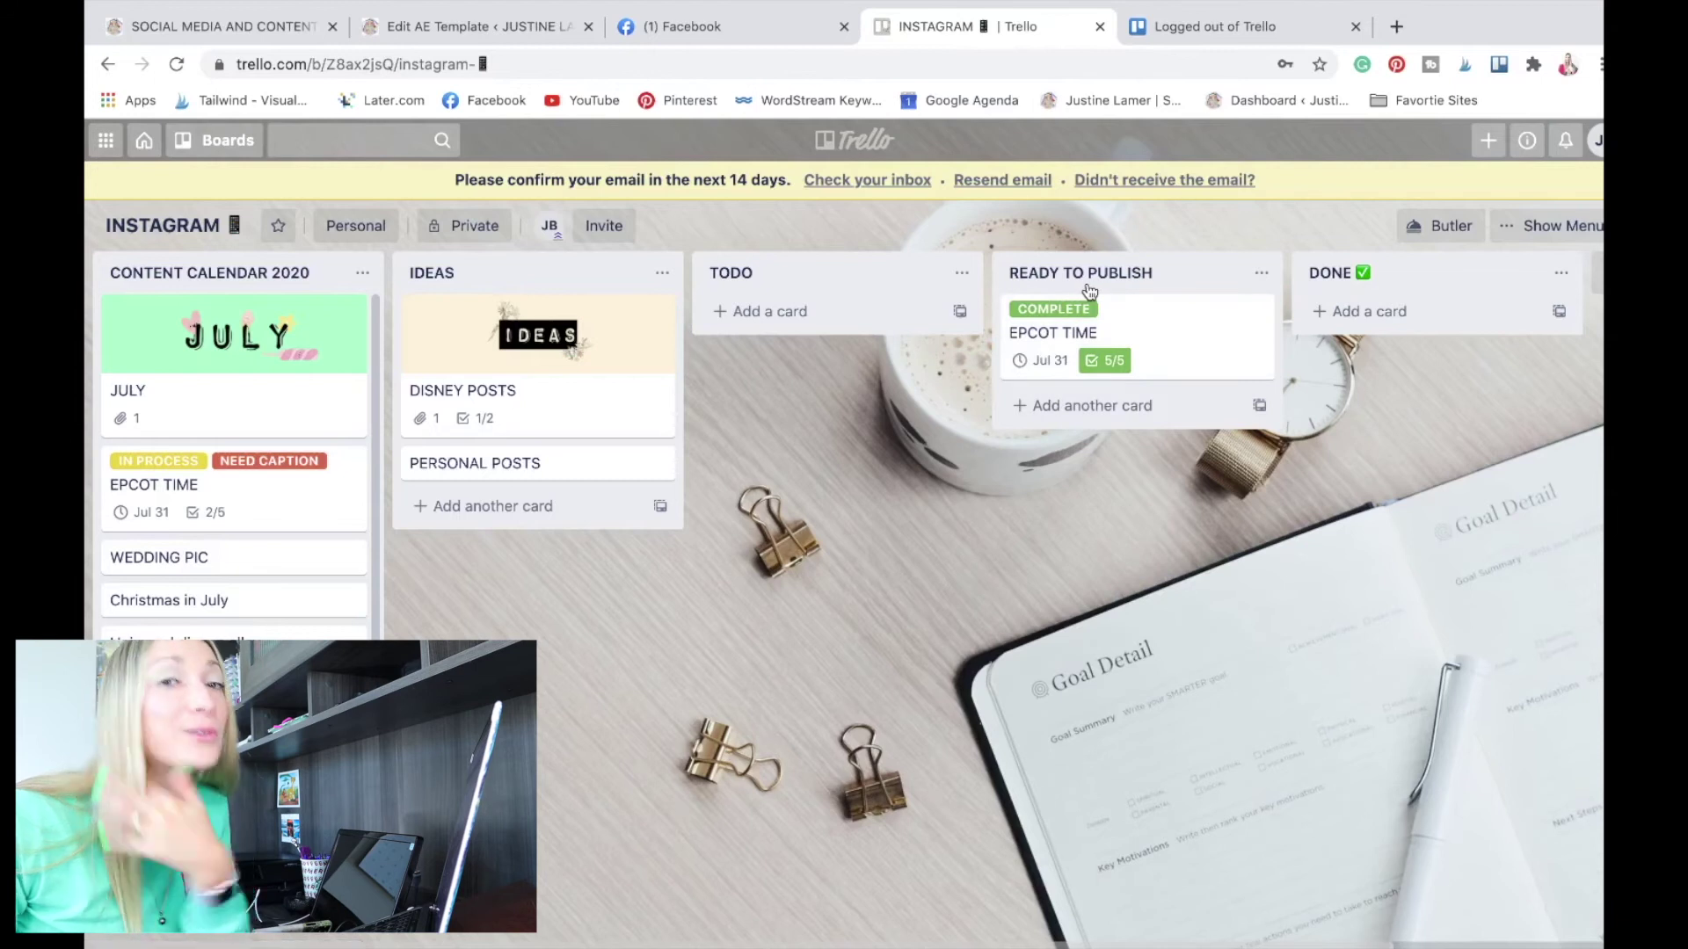
pyautogui.click(1088, 338)
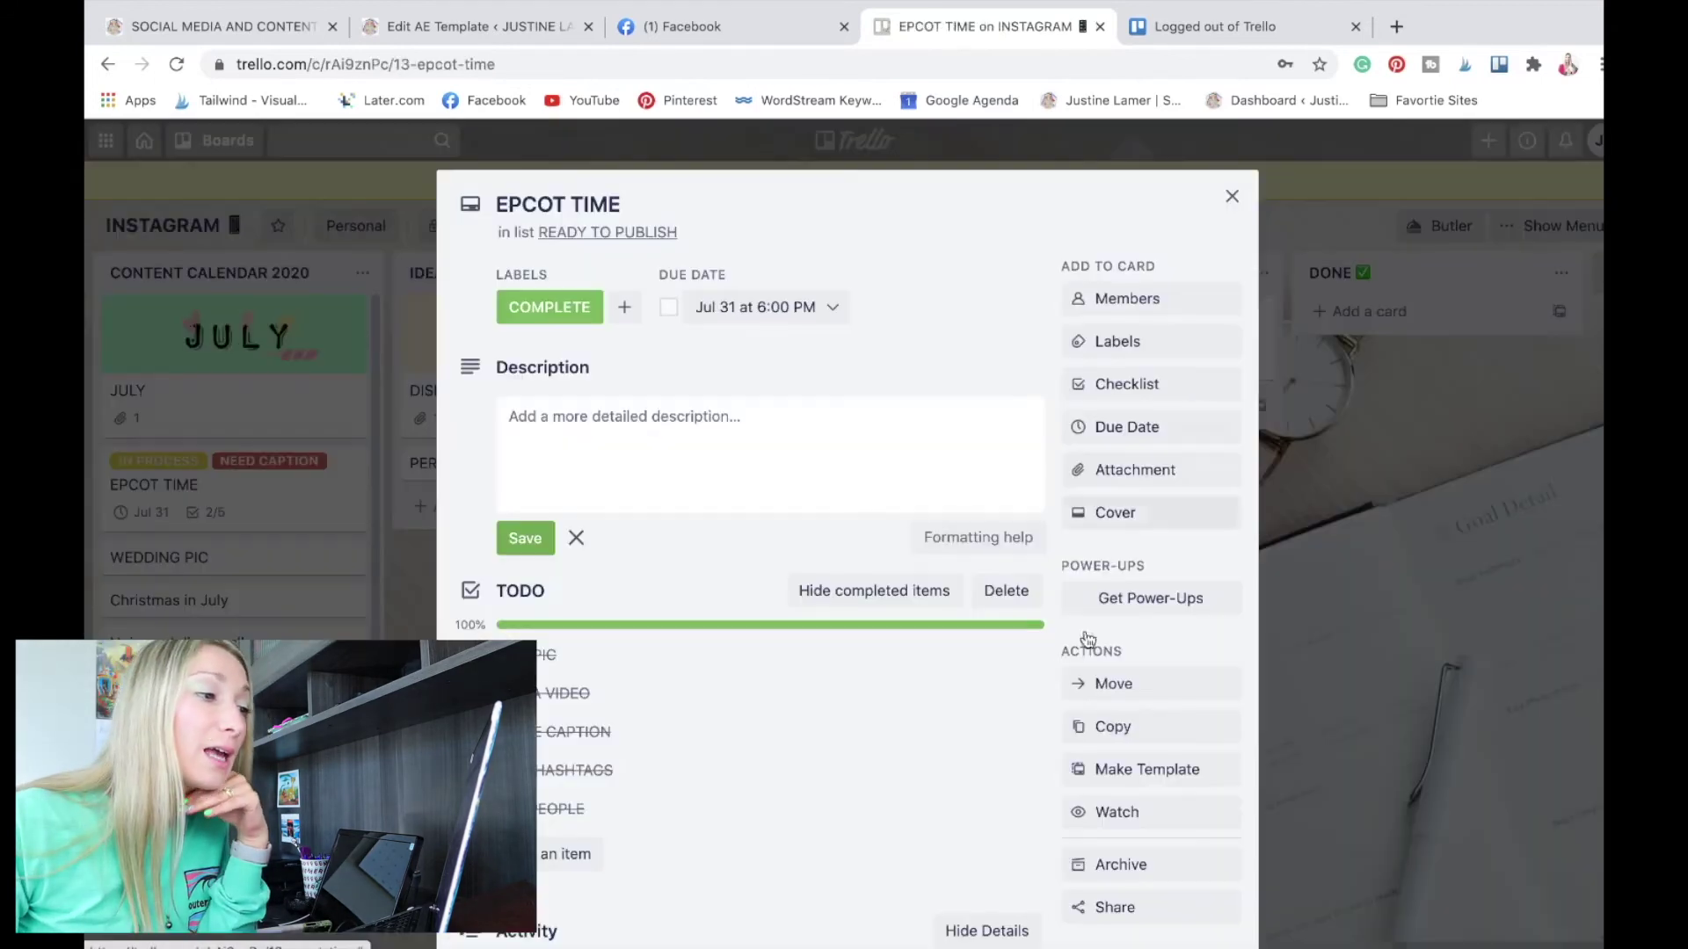
pyautogui.click(668, 306)
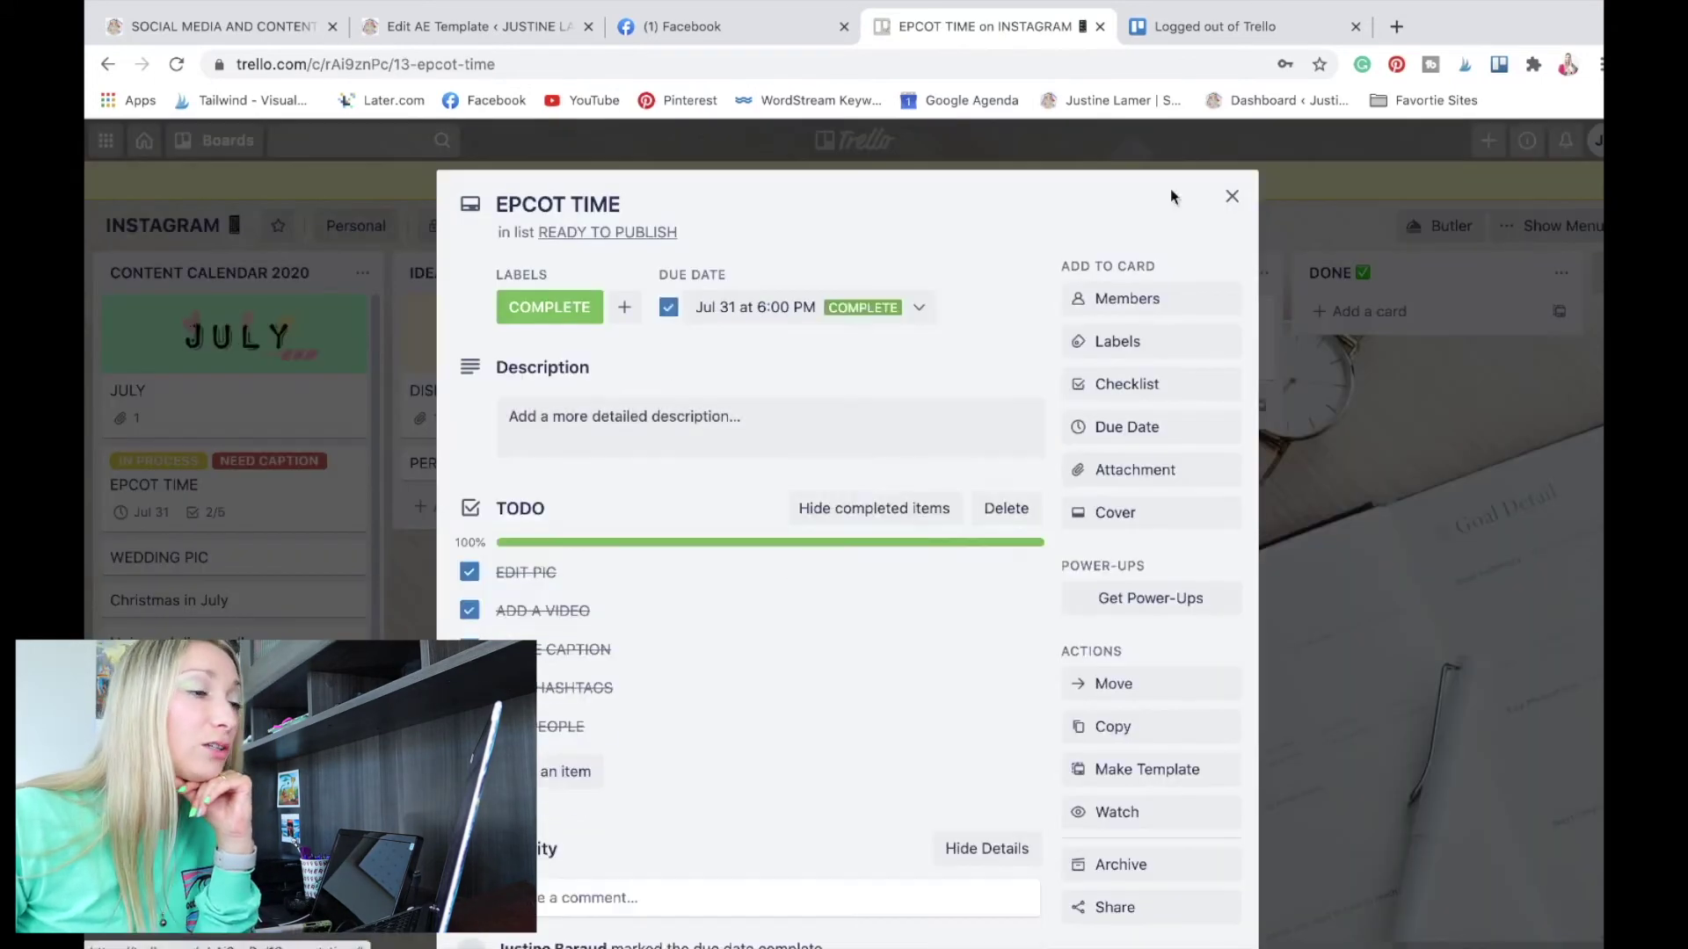
pyautogui.click(1231, 195)
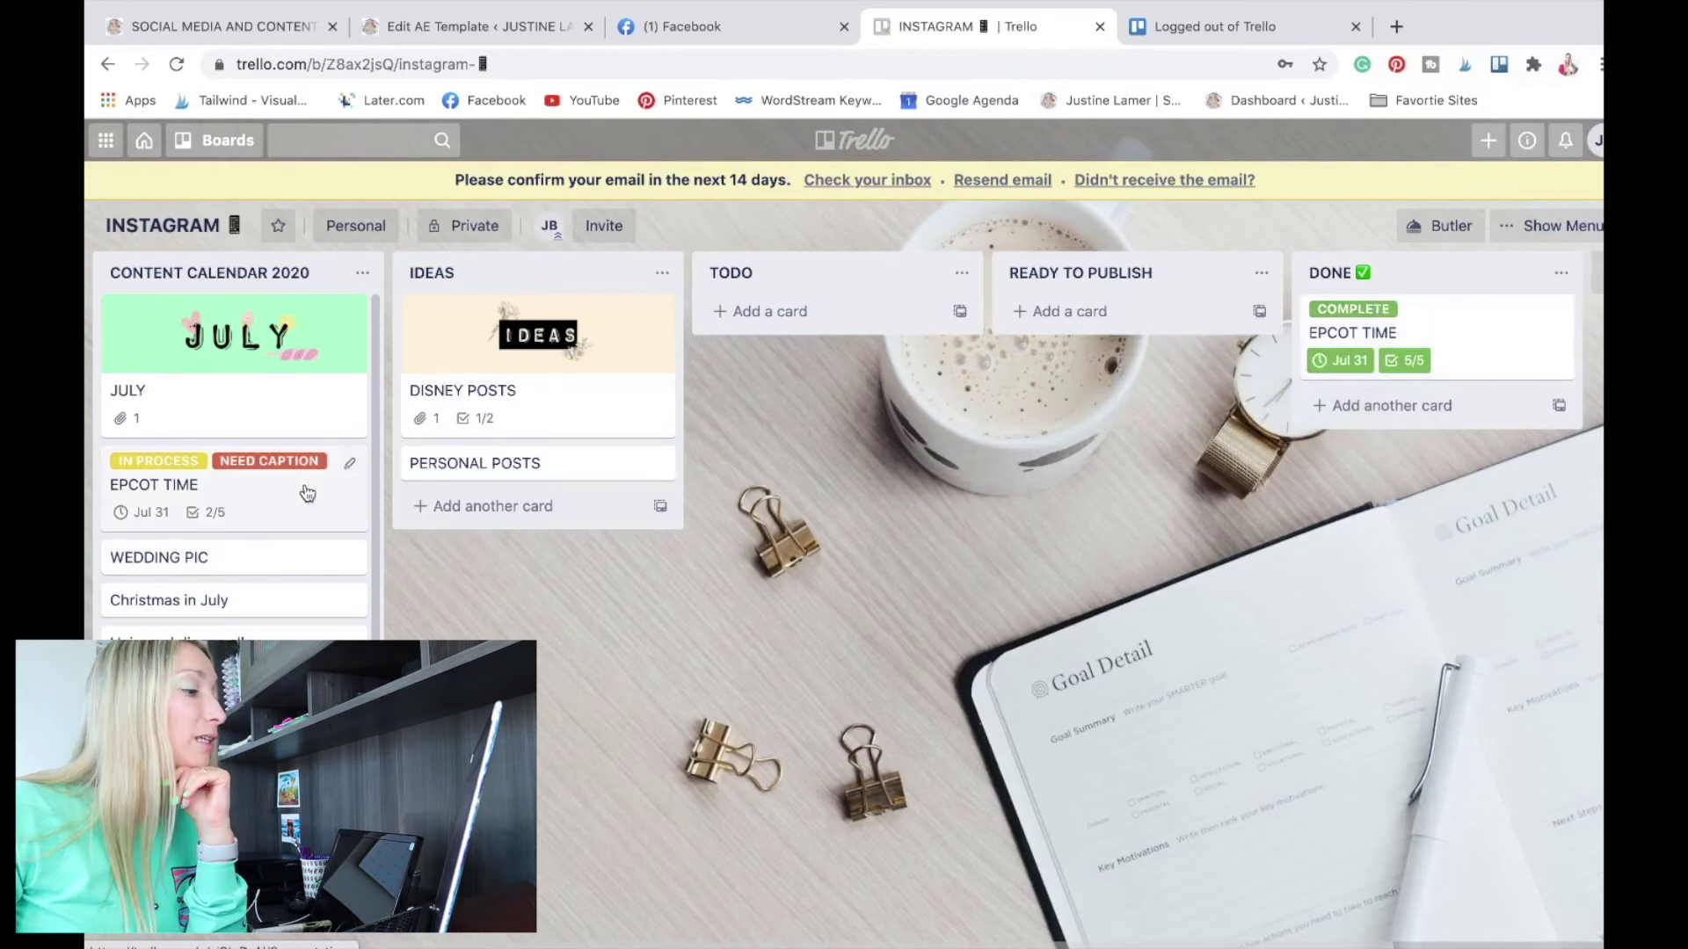
# Switch the original EPCOT TIME card's labels to COMPLETE and mark its Jul 31 due date complete.
pyautogui.click(308, 492)
pyautogui.click(708, 317)
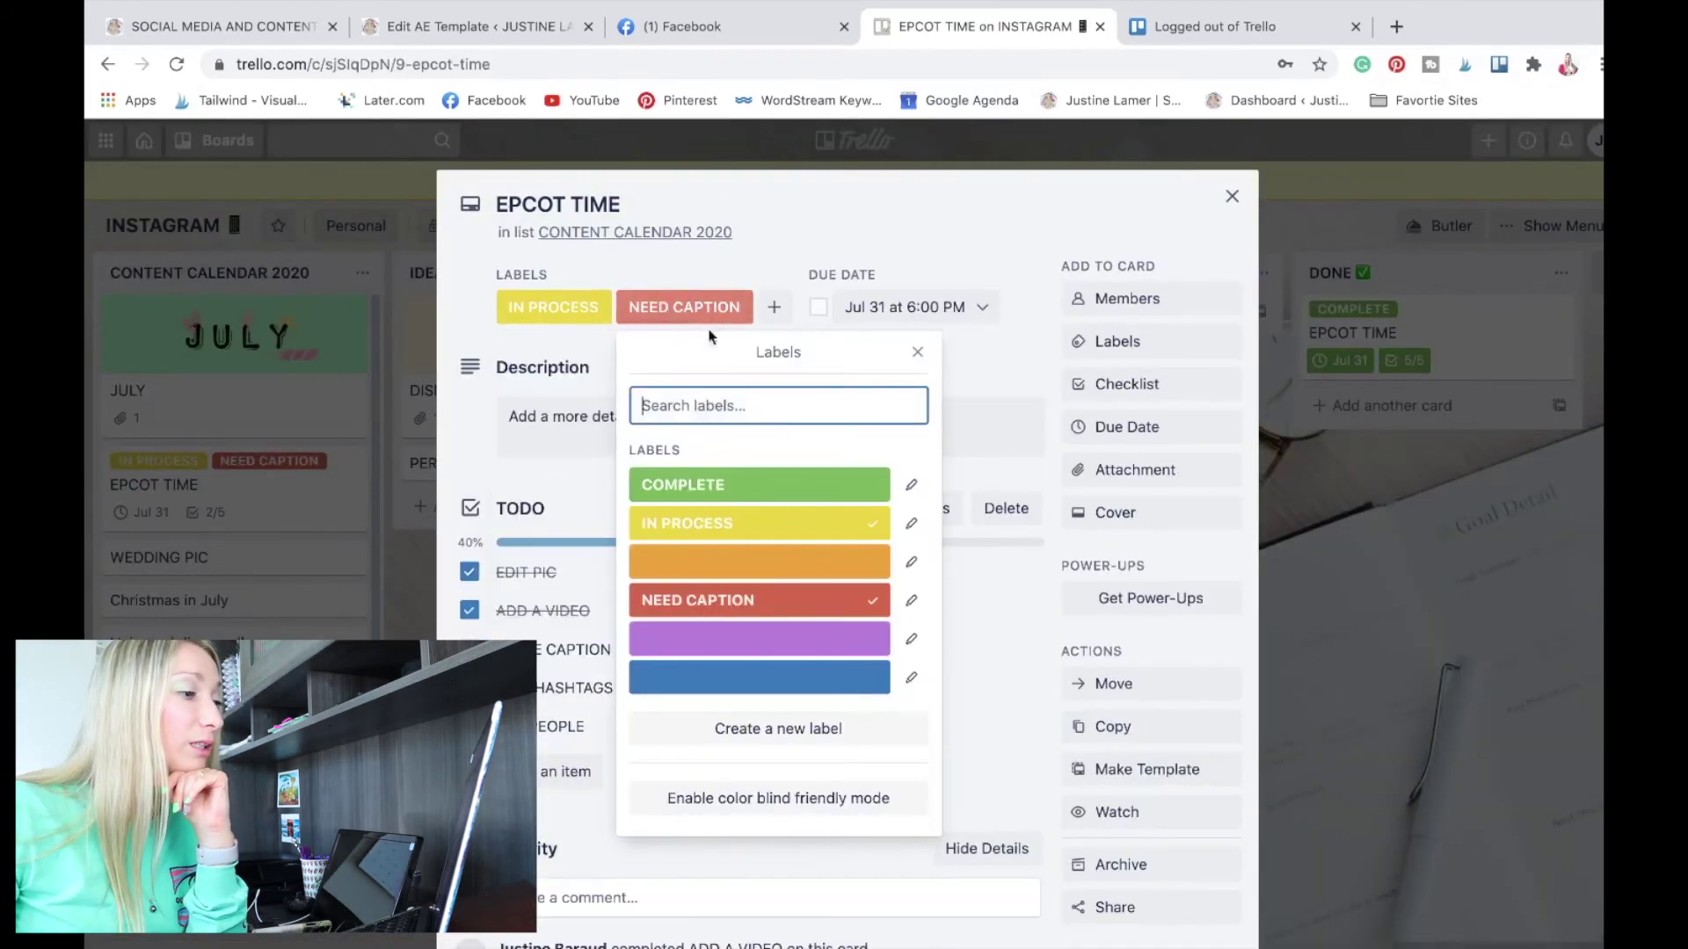
pyautogui.click(670, 307)
pyautogui.press('Escape')
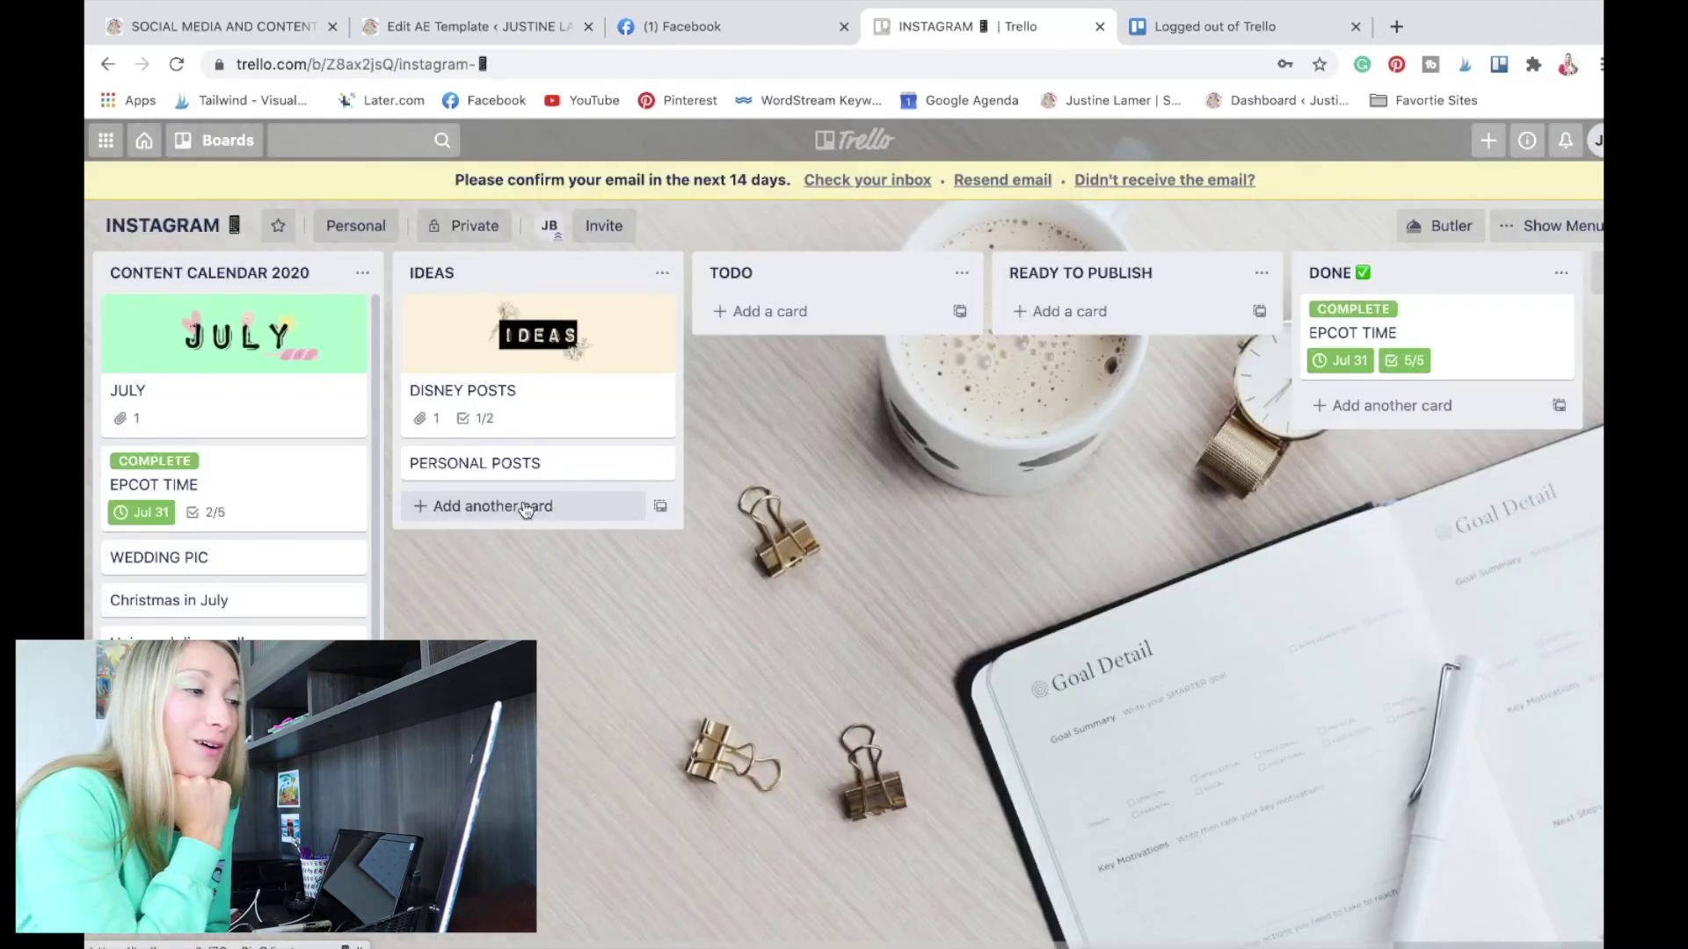
pyautogui.scroll(-1, 327, 537)
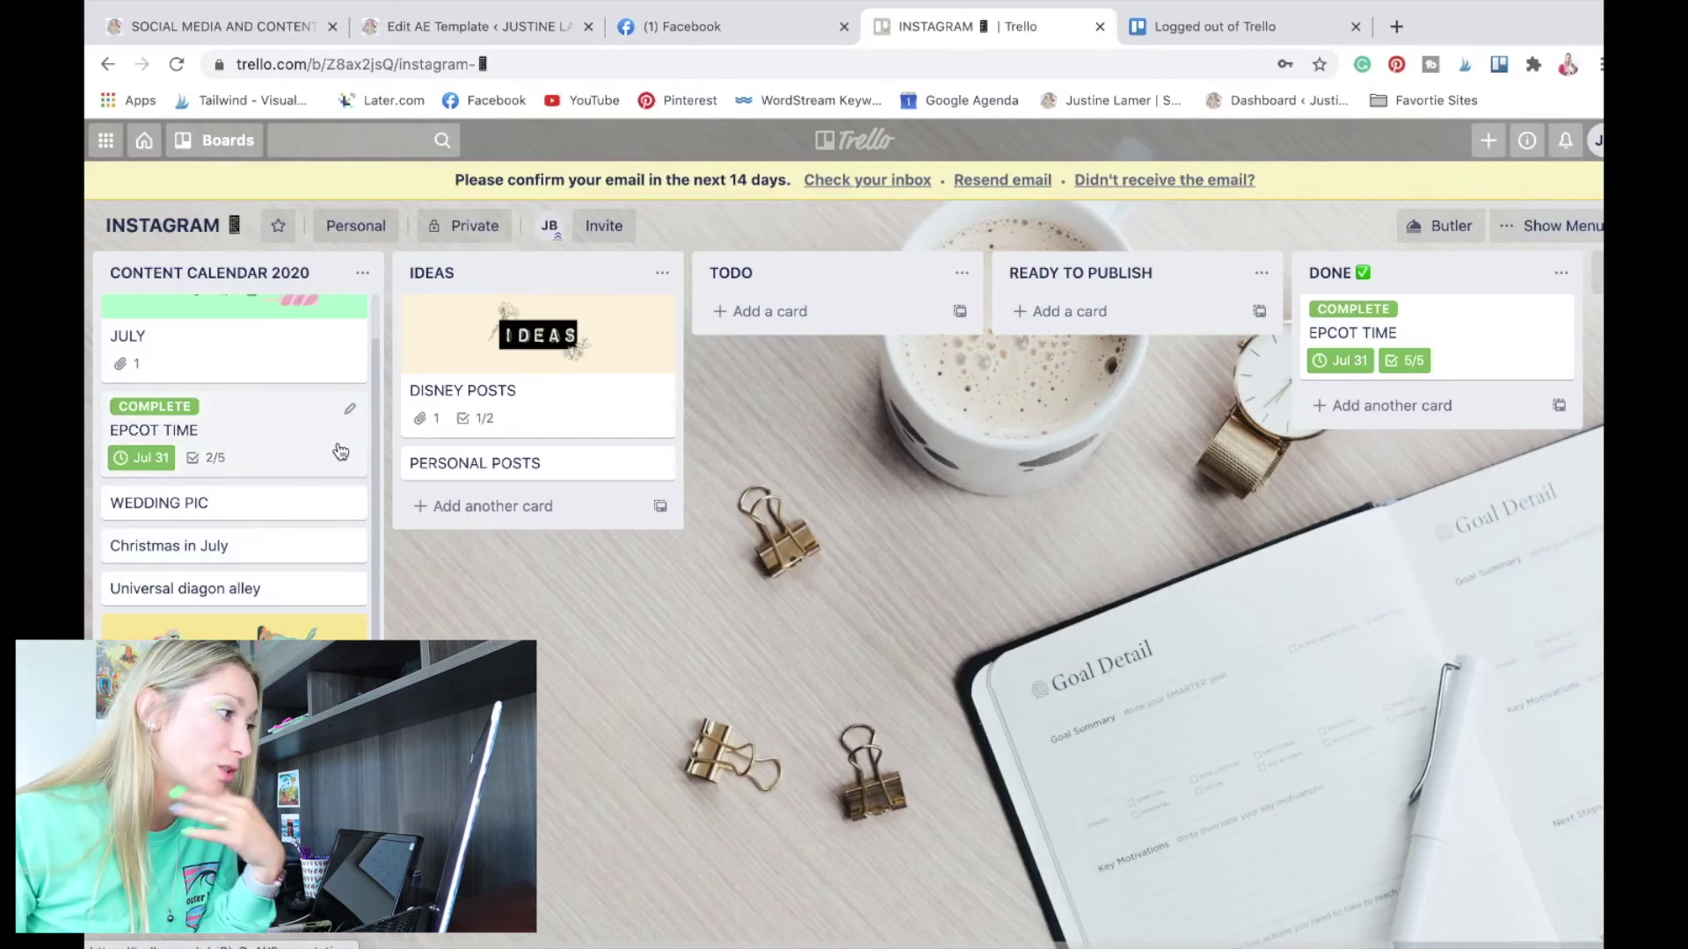
pyautogui.scroll(1, 341, 451)
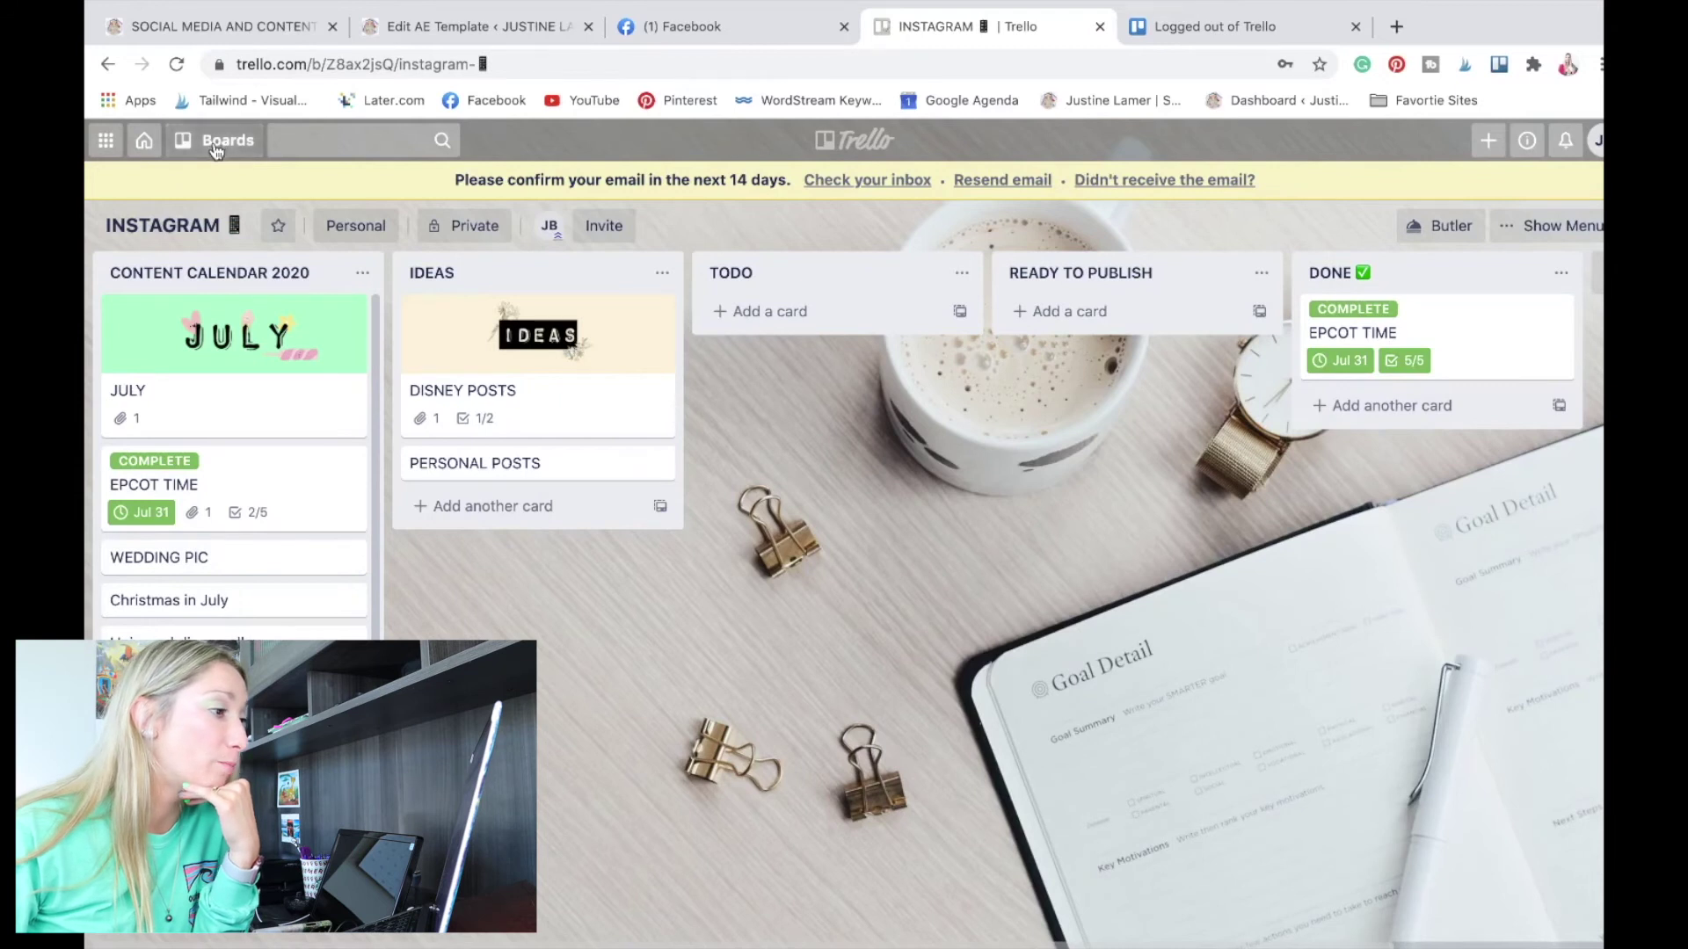
# Create a private board titled YOUTUBE with the galaxy night-sky background.
pyautogui.click(215, 145)
pyautogui.click(216, 145)
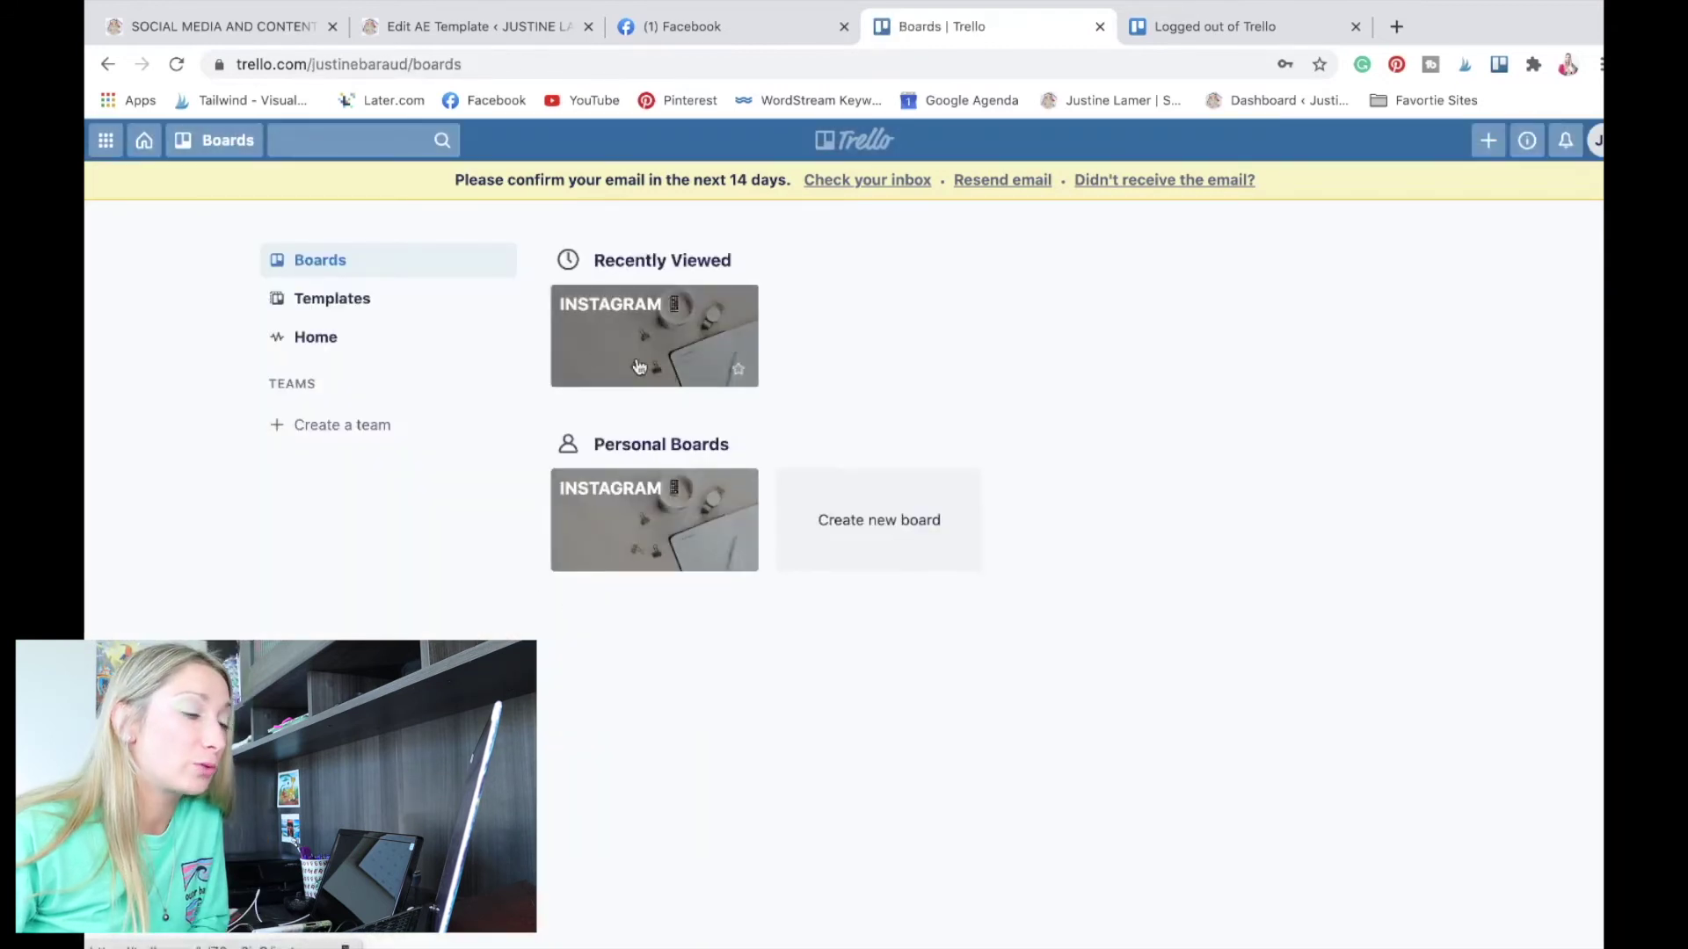
pyautogui.click(850, 534)
pyautogui.write('youtu')
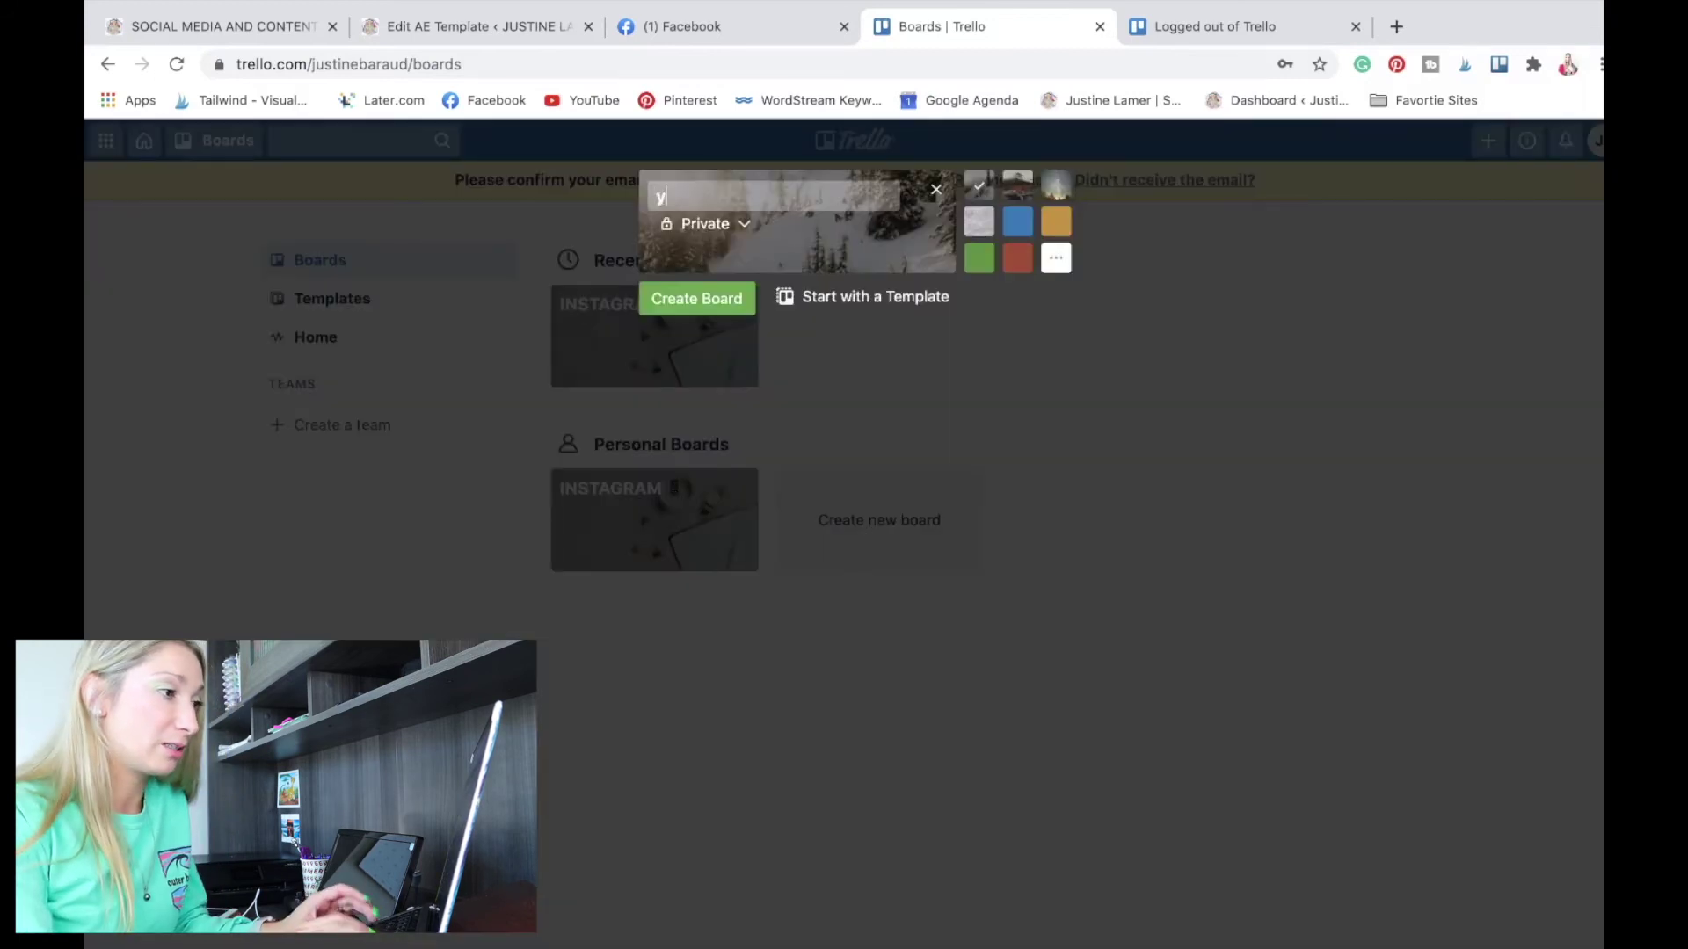
pyautogui.press('BackSpace')
pyautogui.press('BackSpace')
pyautogui.press('BackSpace')
pyautogui.press('BackSpace')
pyautogui.press('BackSpace')
pyautogui.write('YOUTUBE')
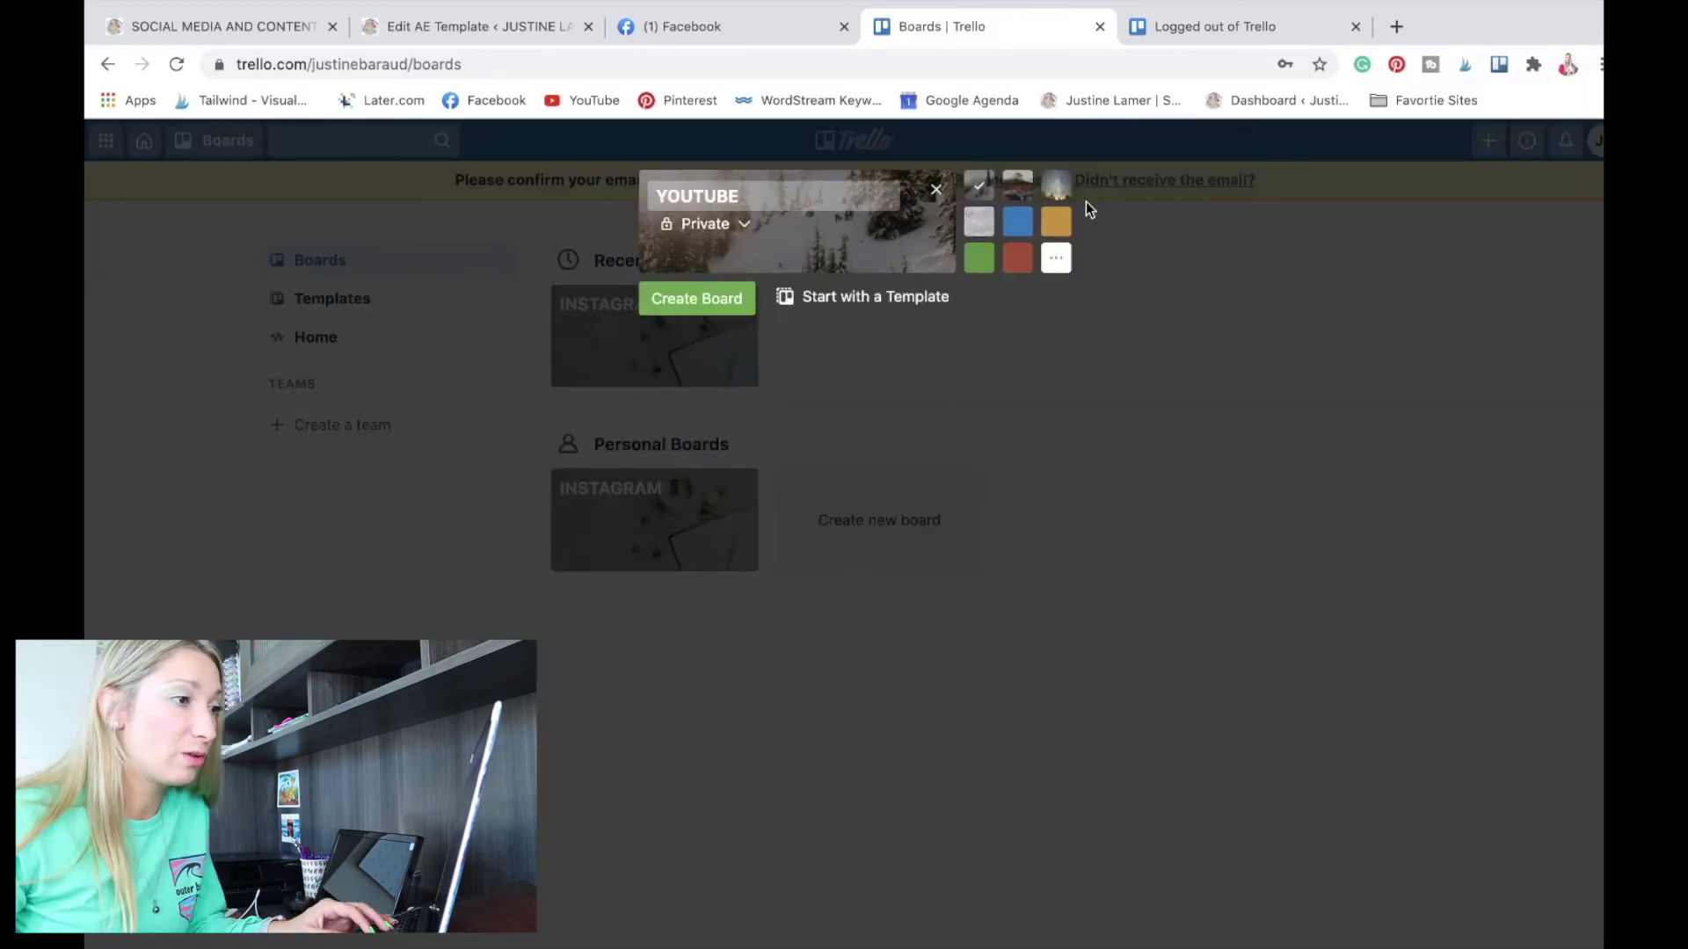
pyautogui.click(1056, 184)
pyautogui.click(703, 303)
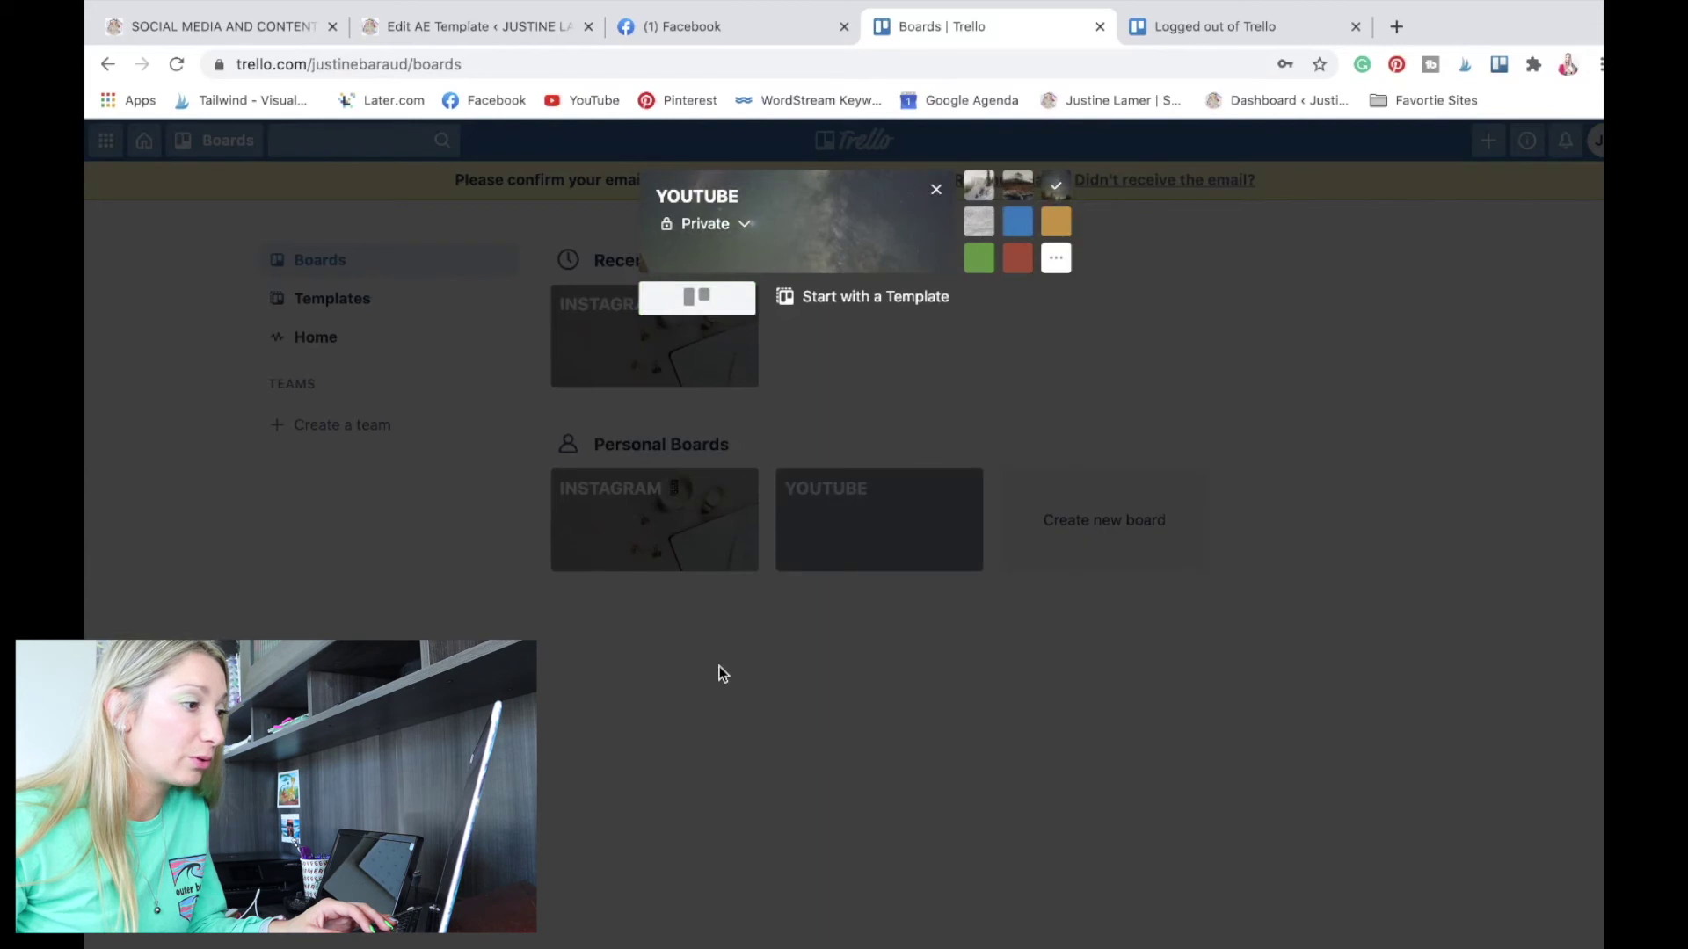